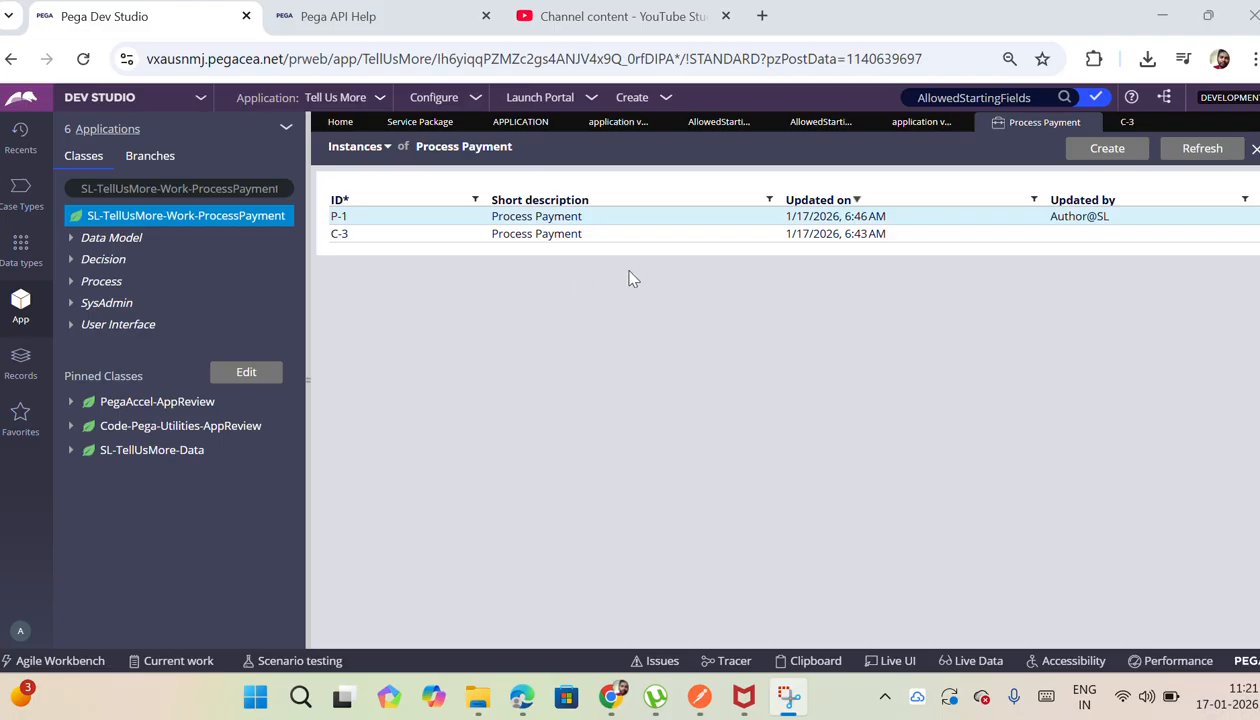
Step: Open the Pega API documentation from the help resources with Constellation DX APIs as the service package
click(1133, 97)
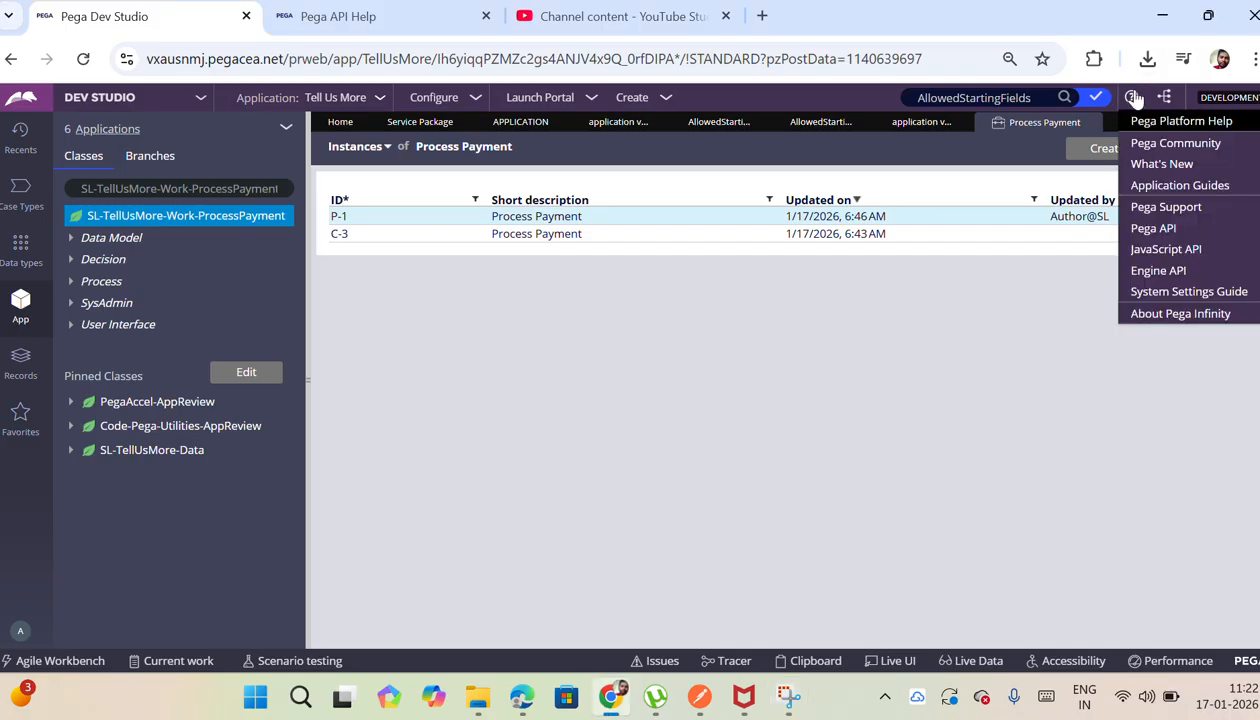
click(1160, 233)
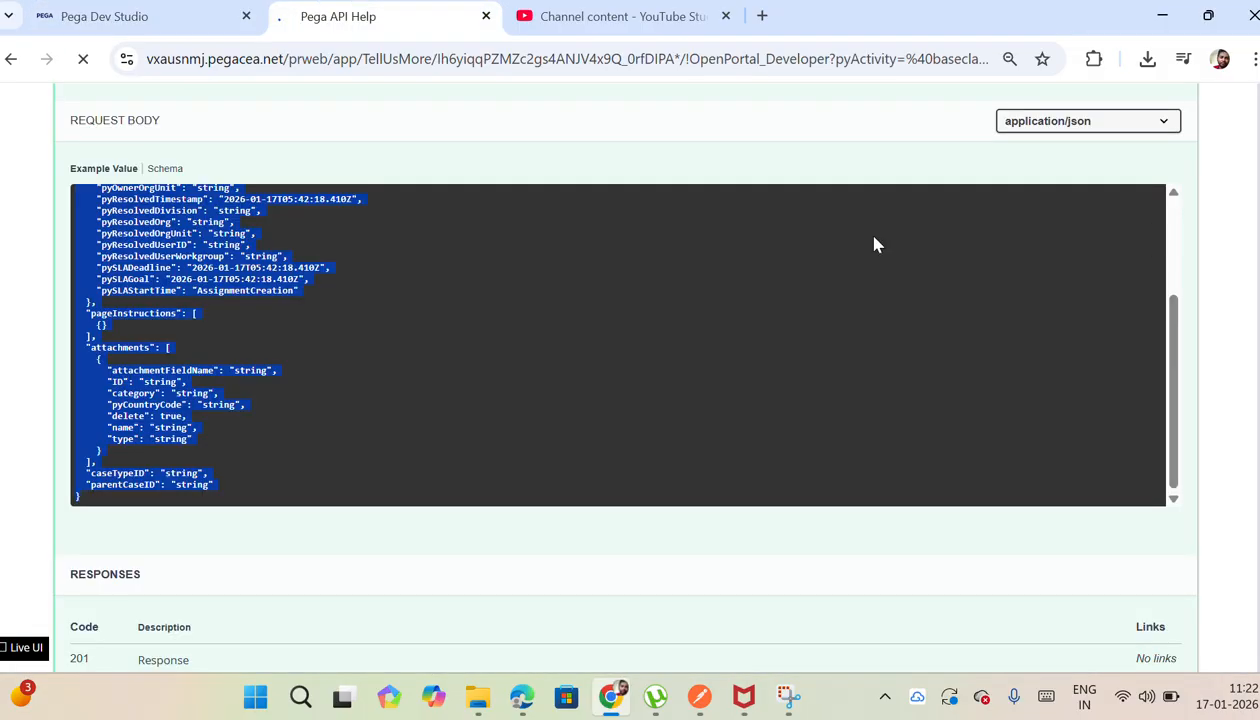
drag(1177, 328, 1177, 231)
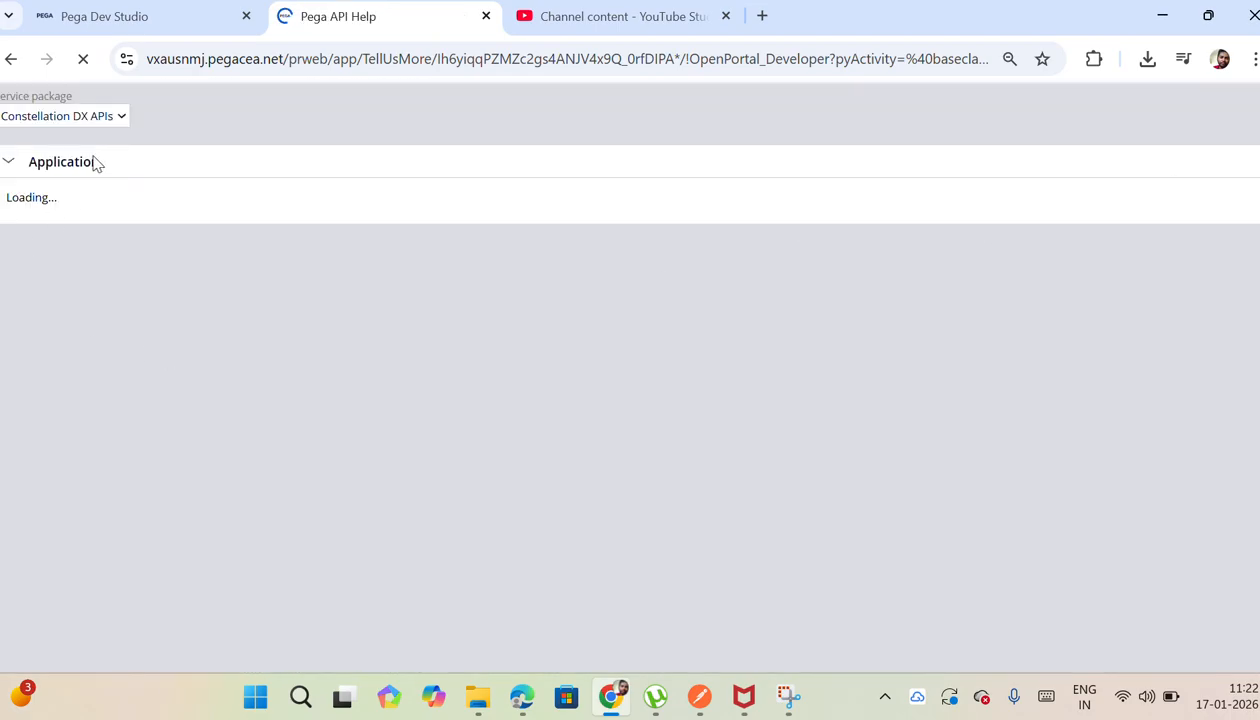
click(52, 118)
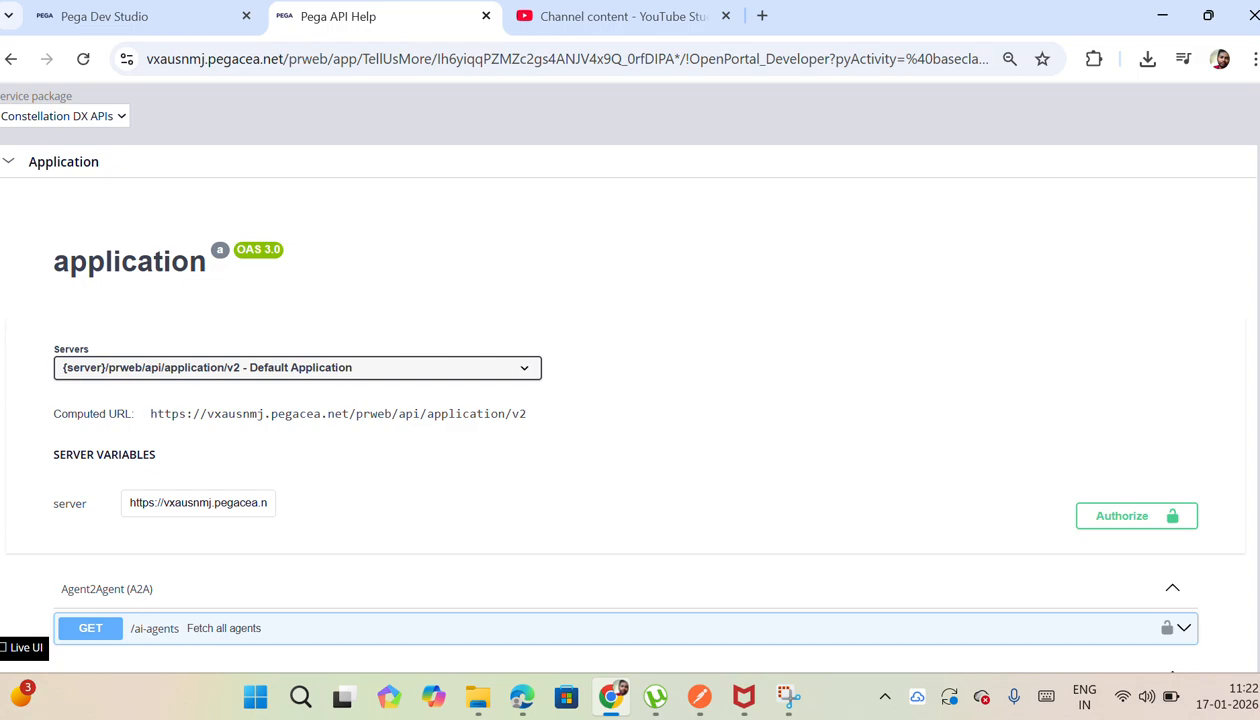
Step: Examine the Constellation DX API endpoints listed for assignments, cases, documents, followers, participants, tags, case types and pages
scroll(630, 380, down, 12)
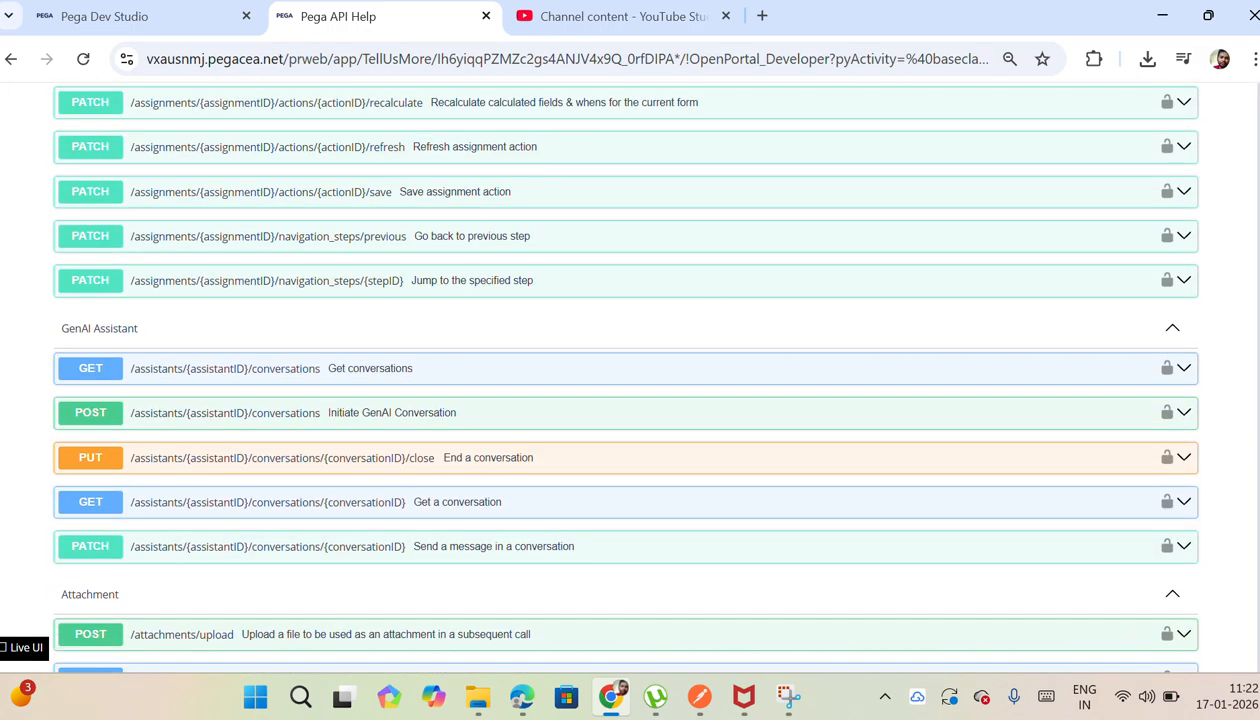
scroll(630, 380, up, 6)
scroll(1249, 191, up, 2)
scroll(1249, 191, down, 12)
scroll(1249, 264, down, 5)
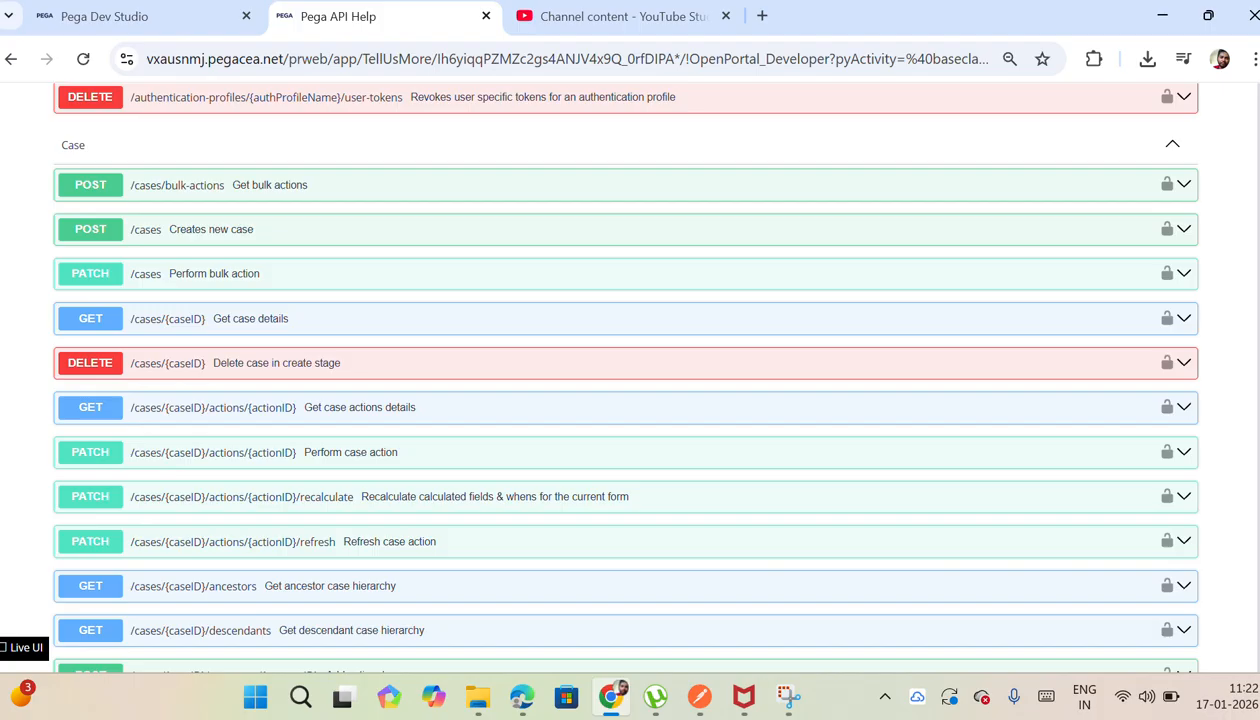
scroll(625, 372, down, 5)
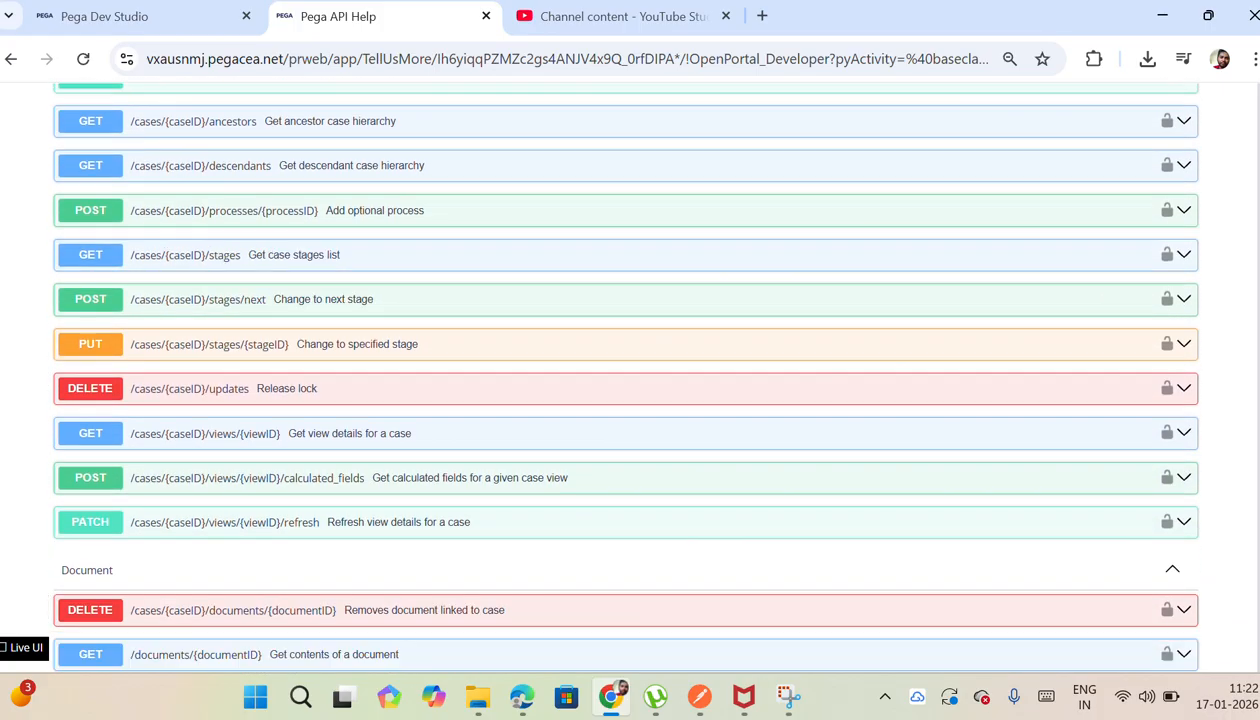
scroll(625, 372, up, 1)
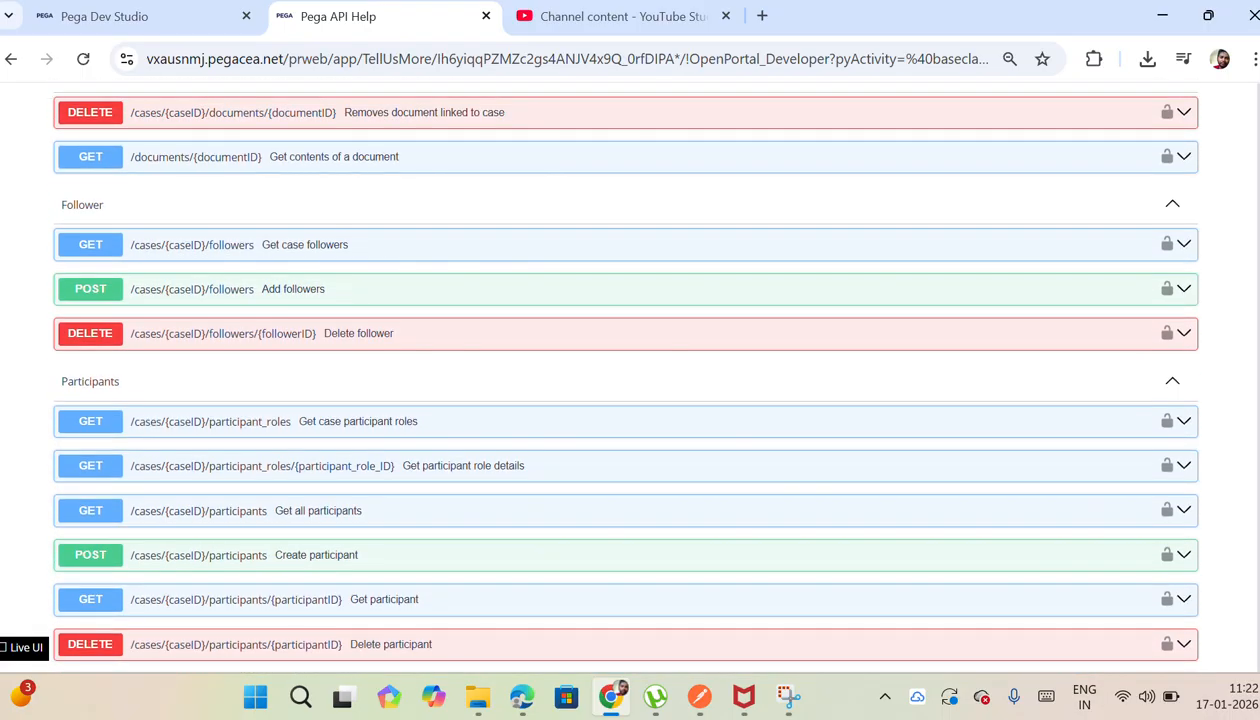
scroll(625, 380, down, 5)
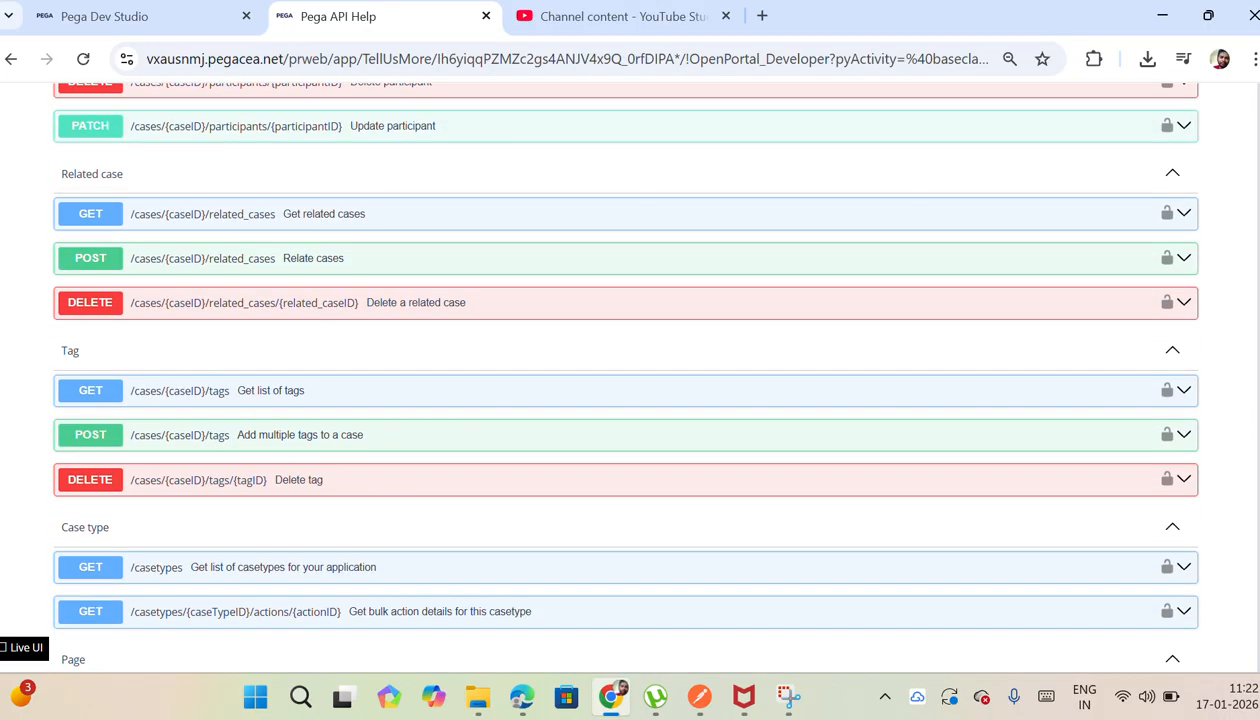
scroll(625, 380, down, 5)
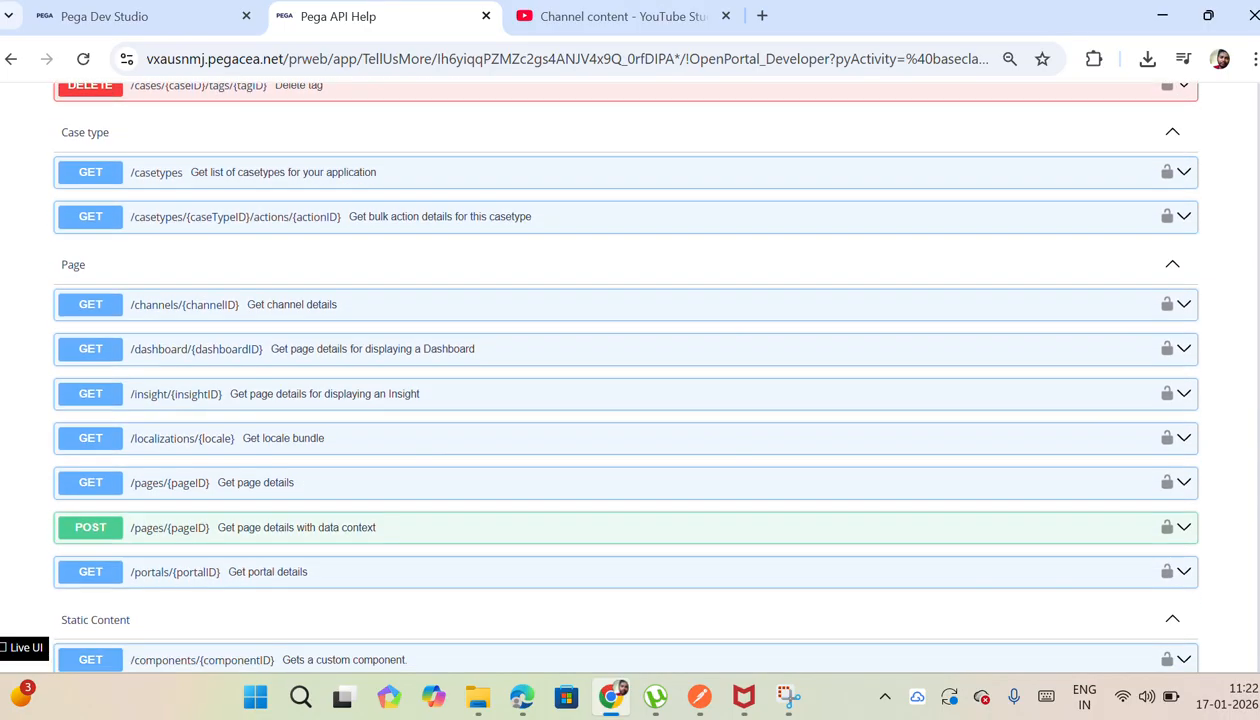
scroll(625, 380, up, 3)
scroll(1250, 338, up, 10)
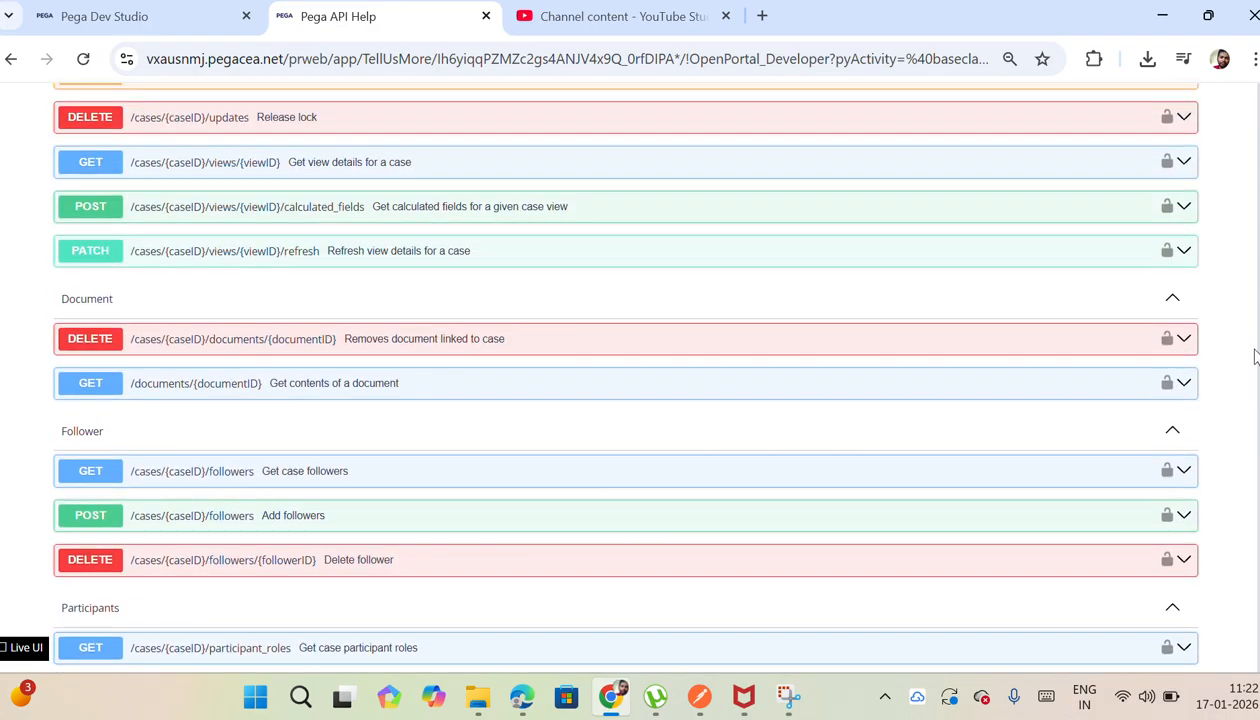
scroll(1250, 338, up, 4)
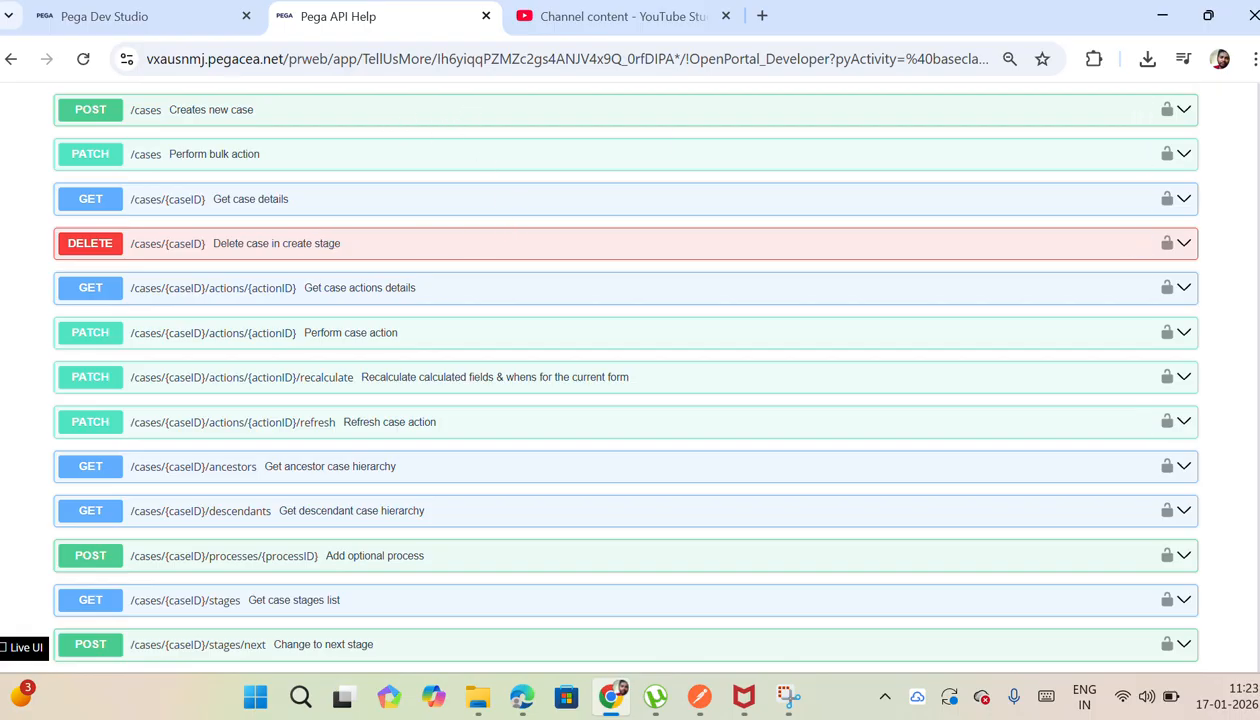
Step: Expand the POST /cases "Creates new case" endpoint and examine its parameters and example request body down to caseTypeID and parentCaseID
scroll(935, 235, up, 1)
click(930, 194)
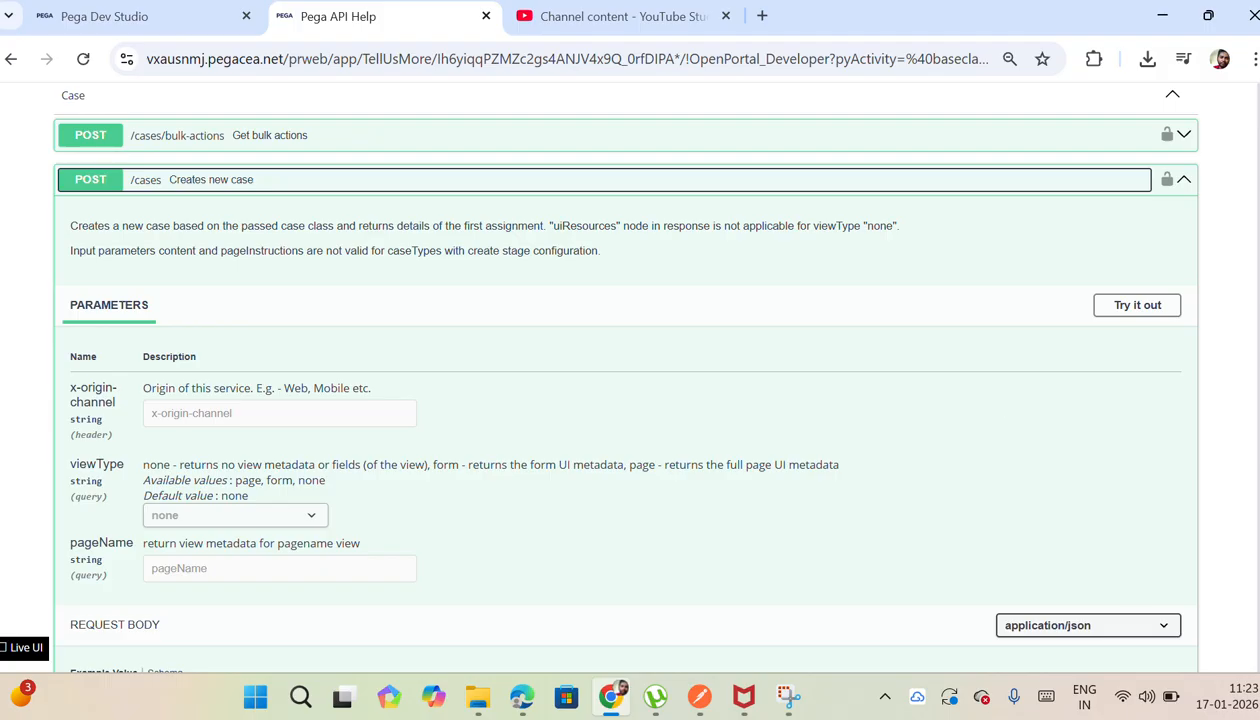
scroll(1241, 292, down, 4)
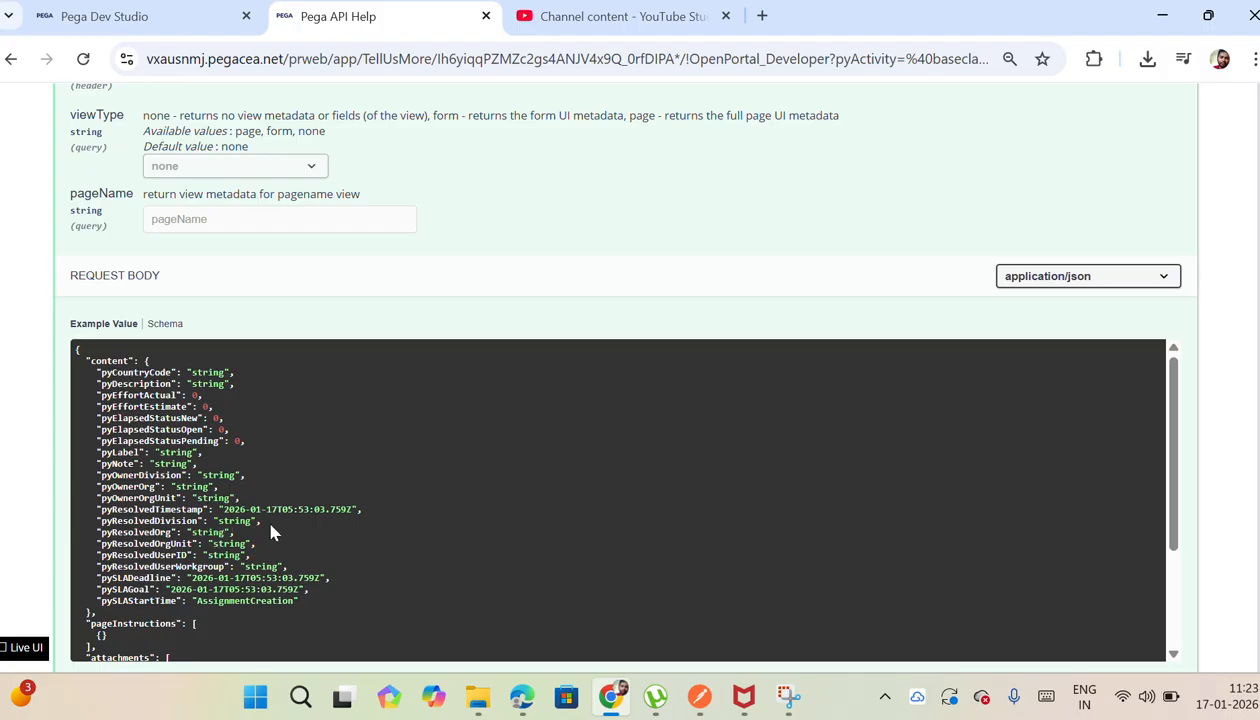
drag(1172, 373, 1176, 468)
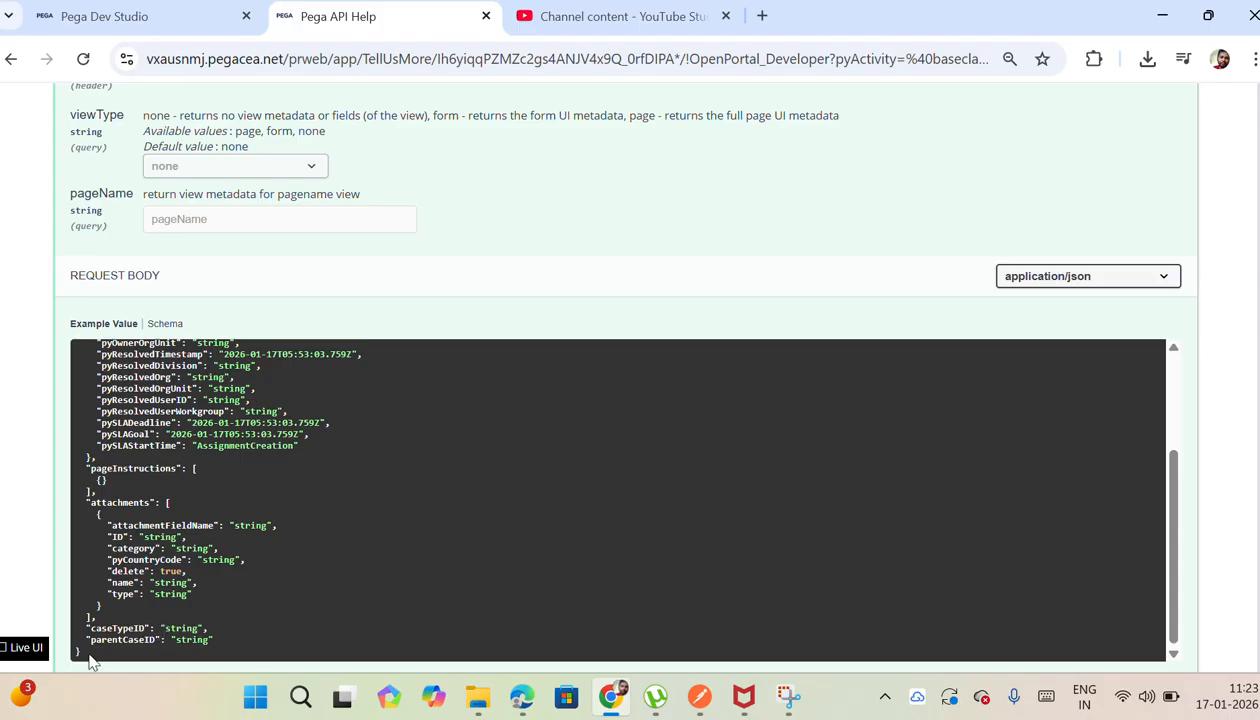
drag(91, 660, 89, 603)
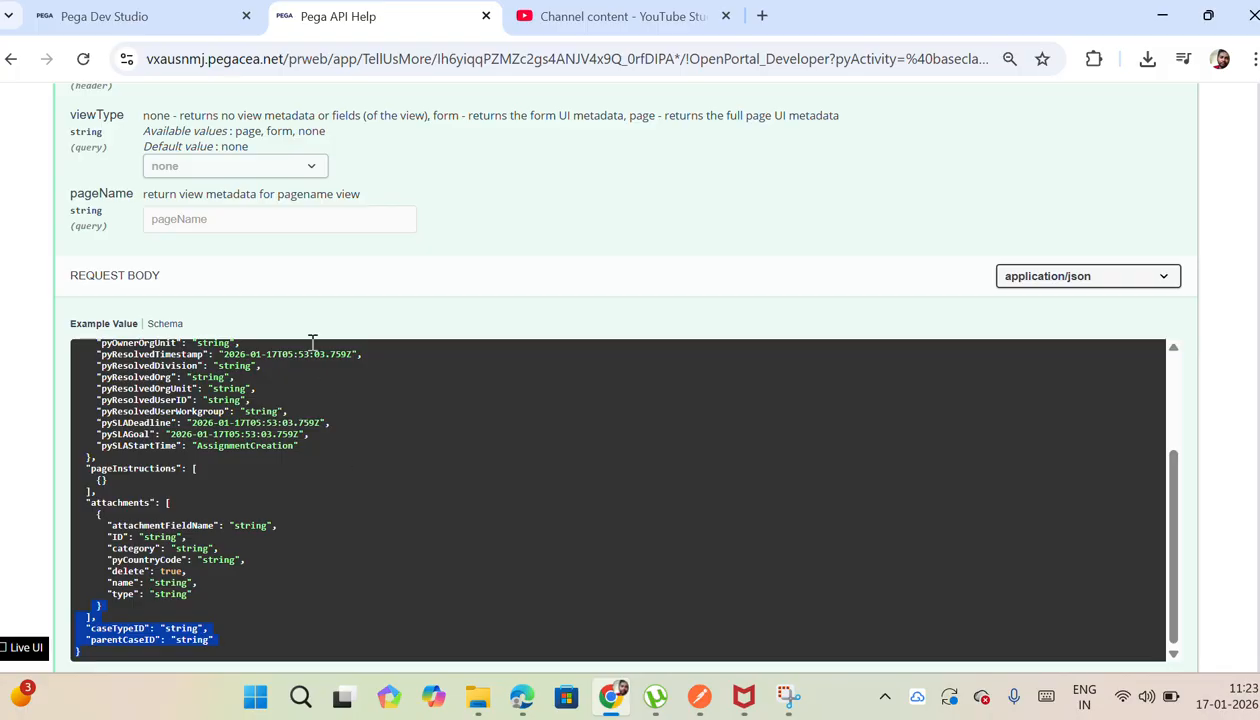
Step: Return to Dev Studio and list the Service Package records under Integration-Resources
click(150, 17)
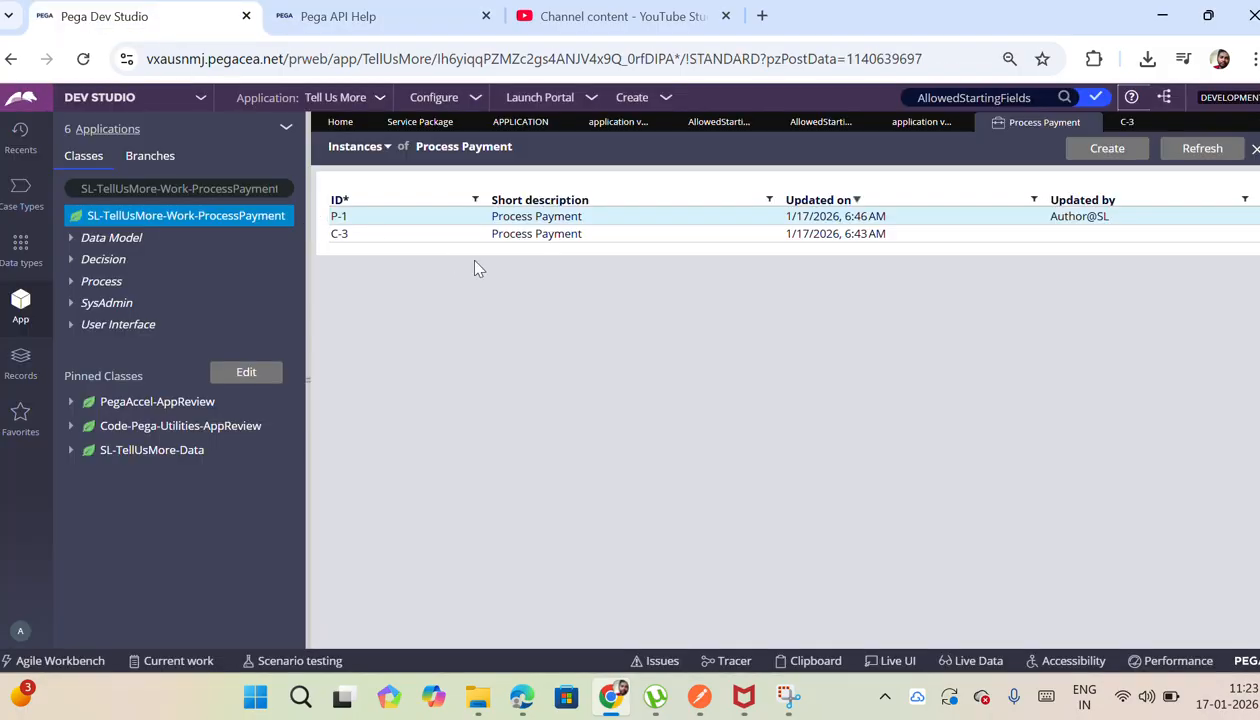
click(20, 368)
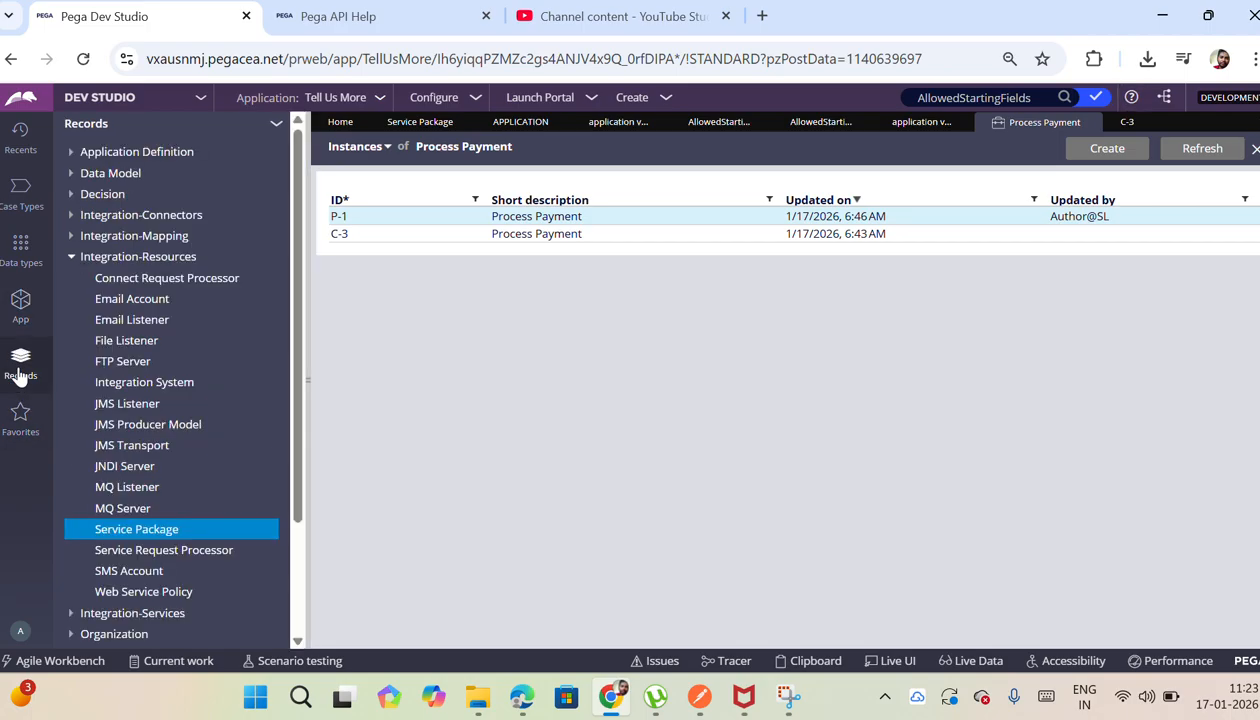
click(166, 533)
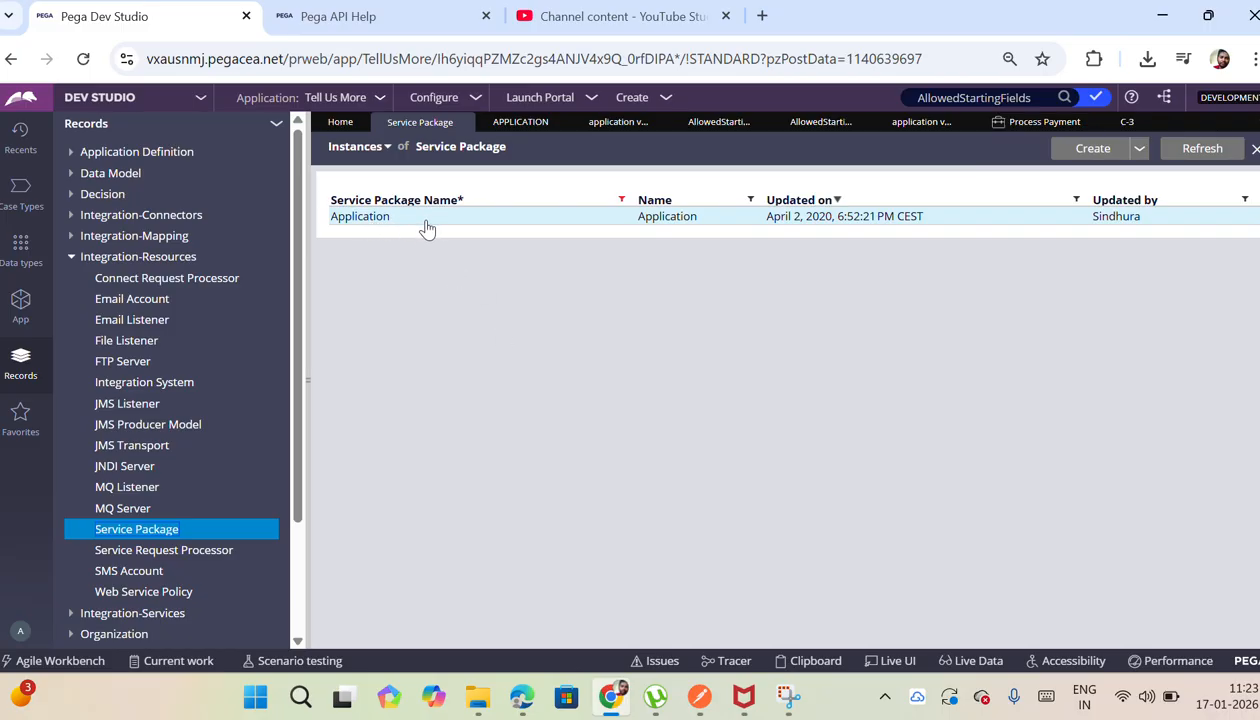
Step: Filter the service packages by the name API
click(621, 201)
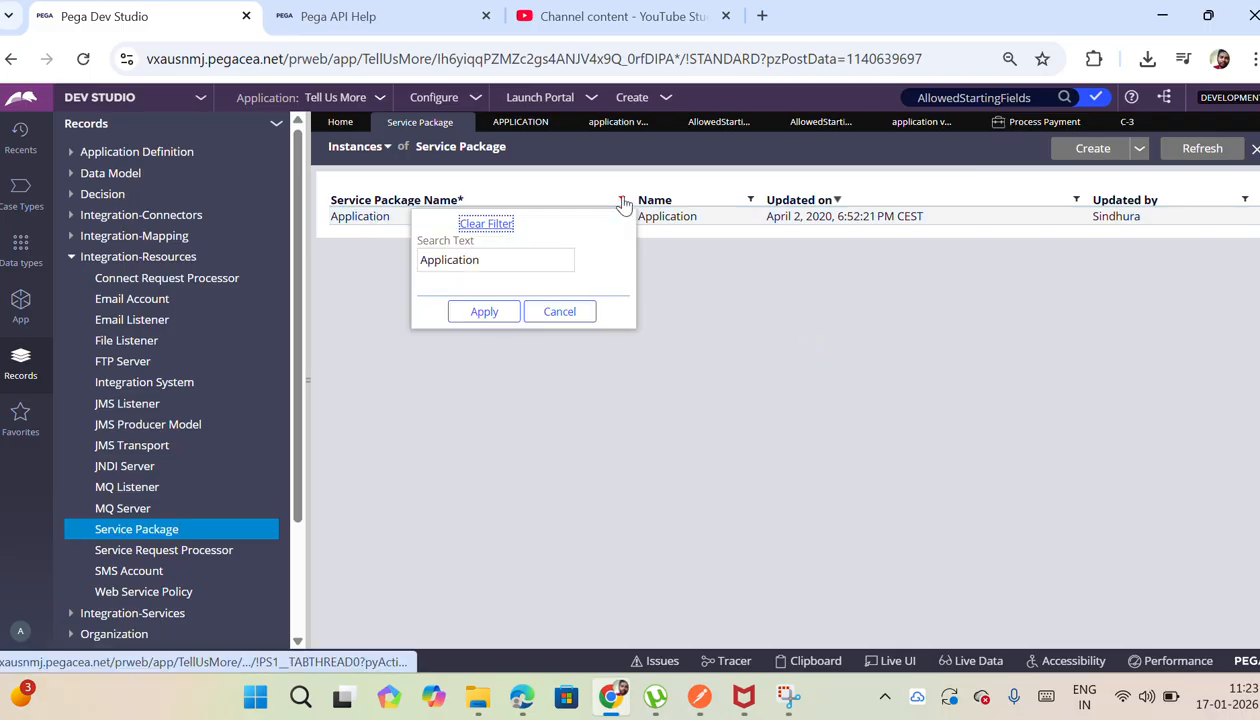
click(527, 259)
key(BackSpace)
key(BackSpace)
key(BackSpace)
key(BackSpace)
key(BackSpace)
key(BackSpace)
key(BackSpace)
key(BackSpace)
key(BackSpace)
key(BackSpace)
key(BackSpace)
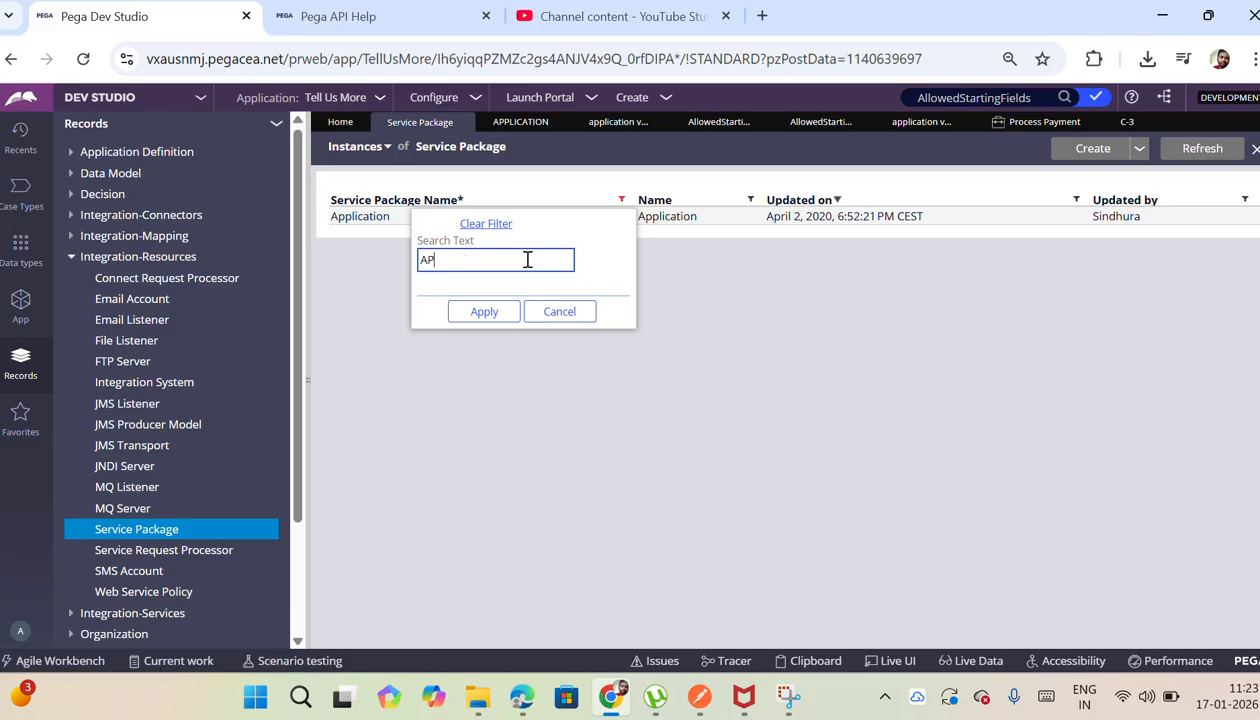
click(485, 312)
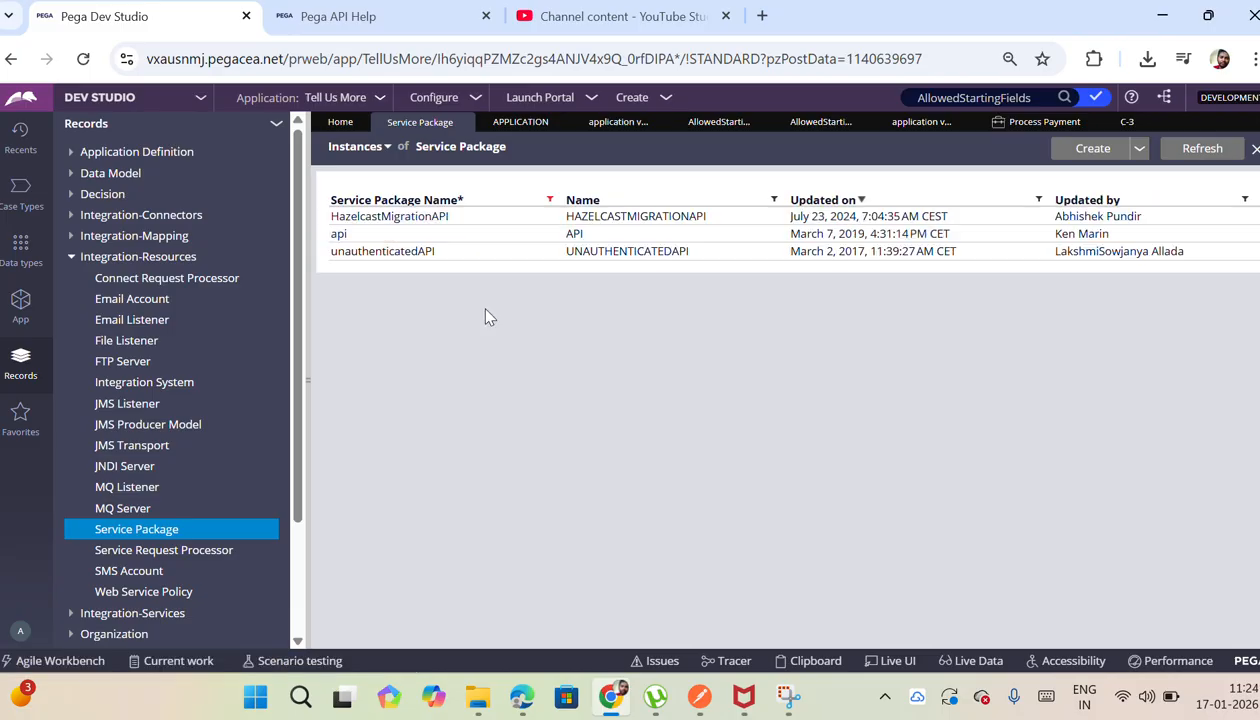
Step: Open the api service package, examine its v1 REST methods, and close the record
click(379, 236)
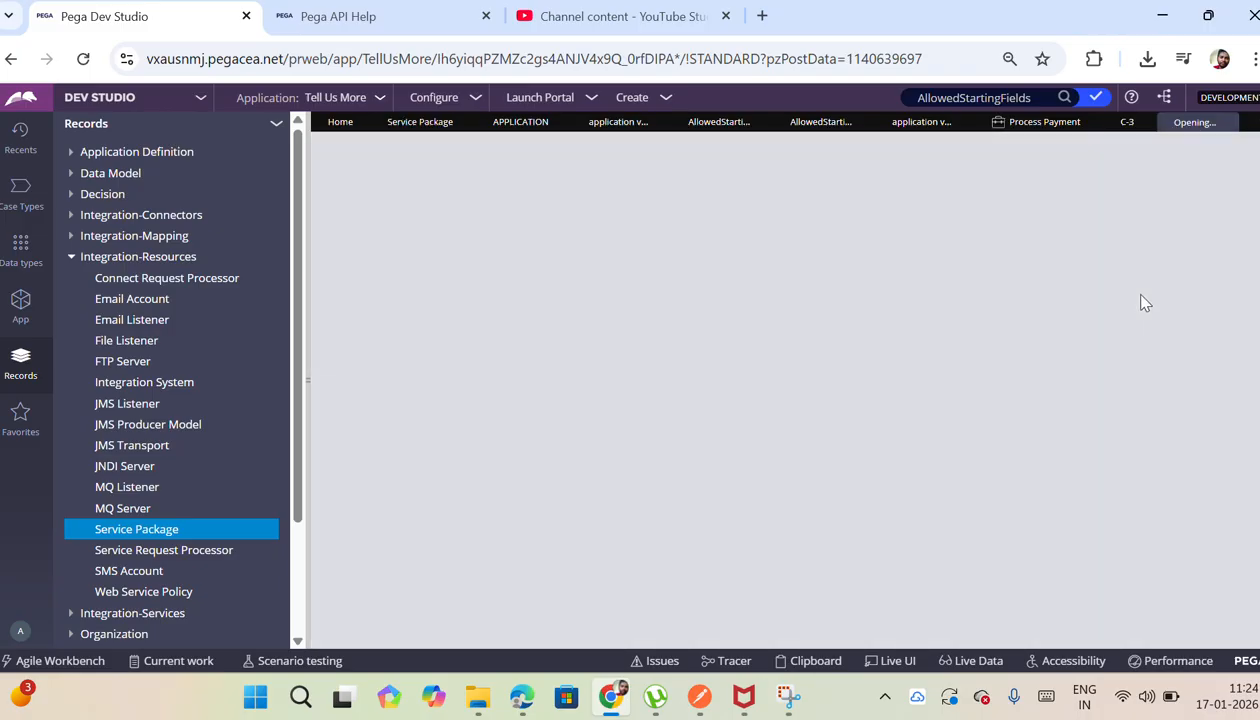
scroll(1258, 322, down, 1)
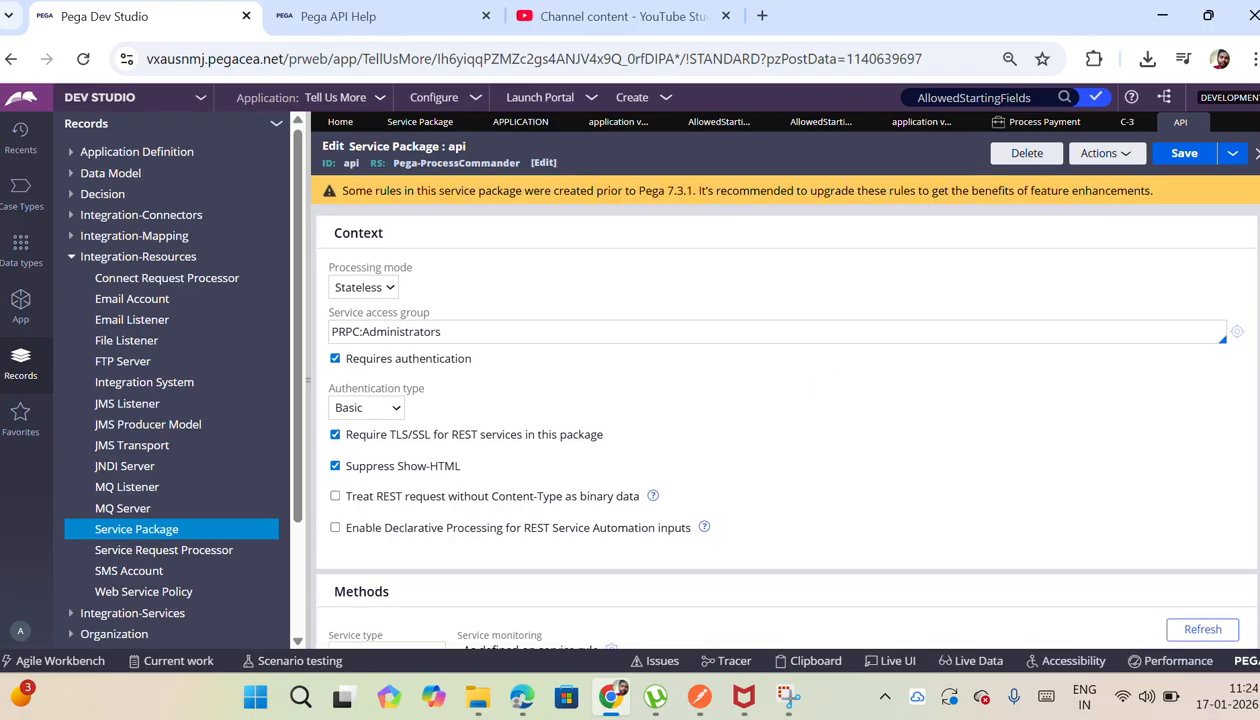
scroll(785, 410, down, 8)
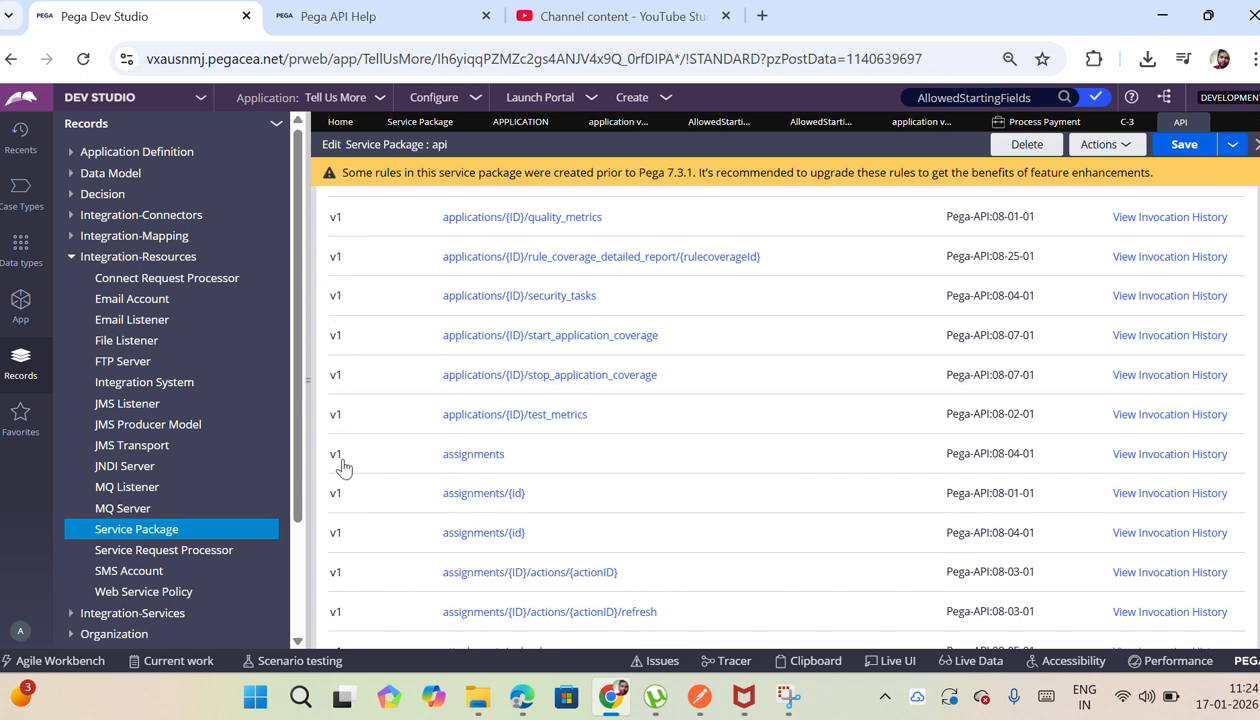
scroll(785, 410, down, 20)
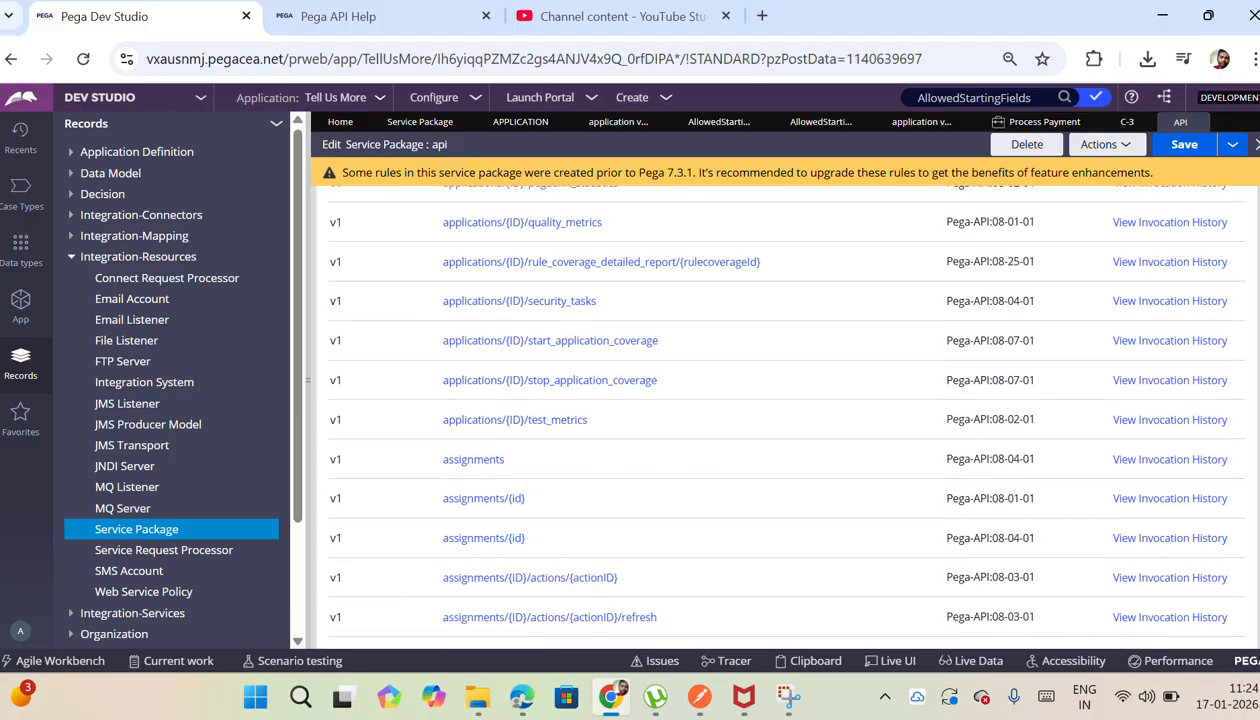
scroll(785, 410, up, 20)
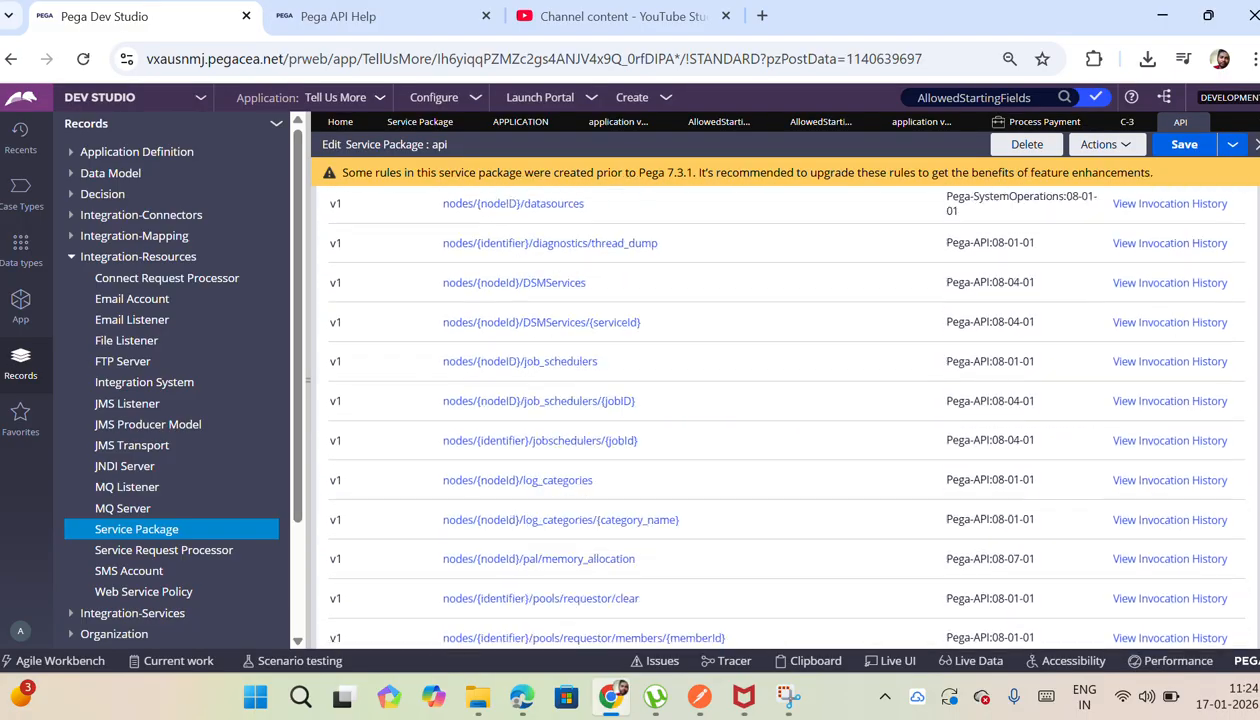
click(1199, 123)
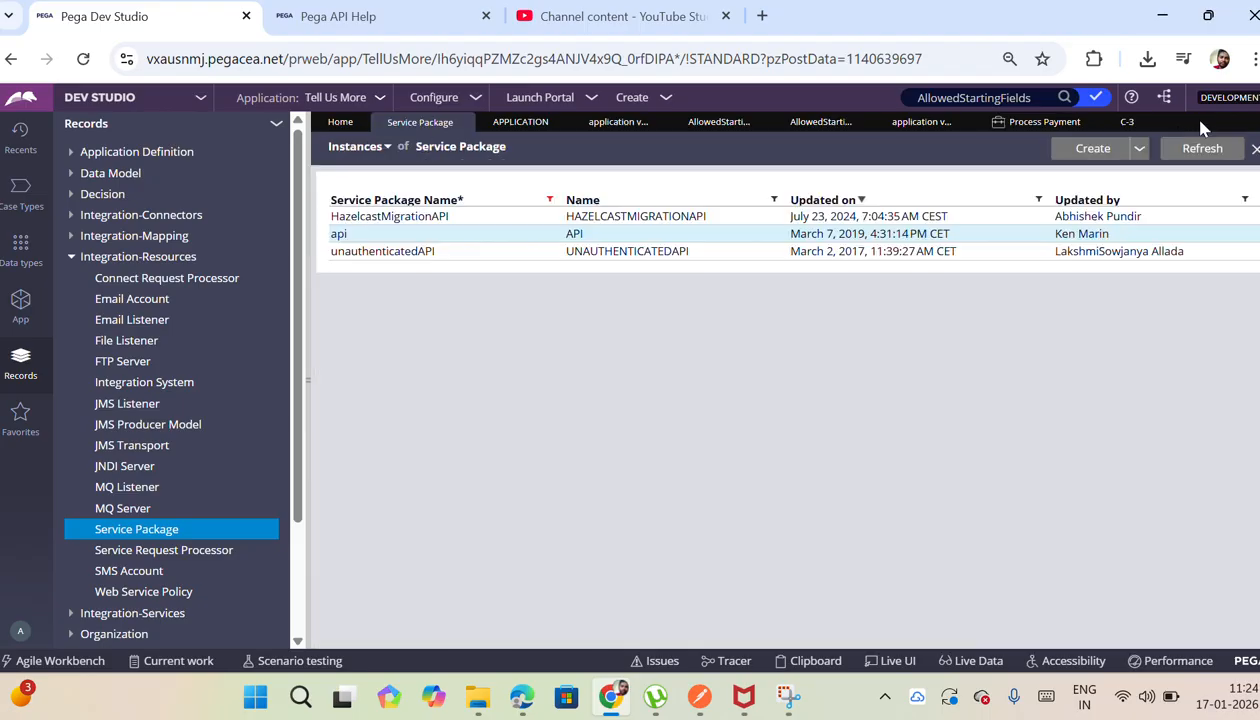
Step: Change the service package name filter to APPLICATION
click(550, 201)
click(465, 262)
key(BackSpace)
text(PPLICATION)
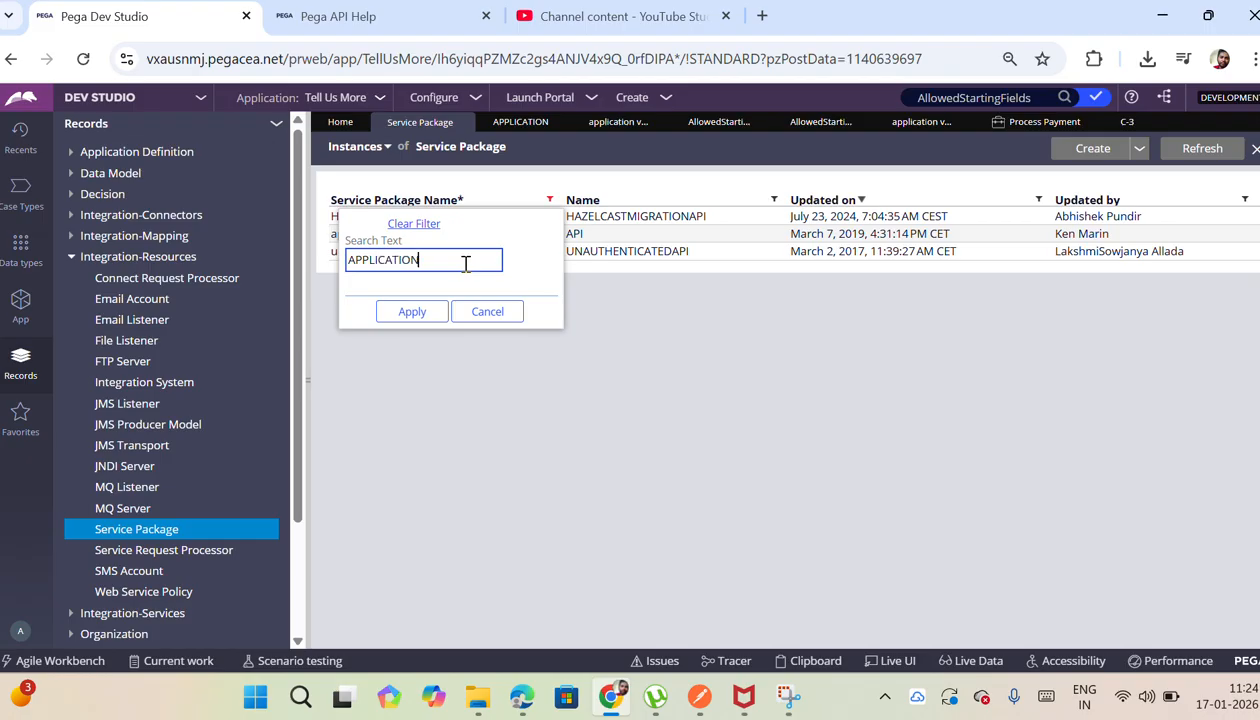
click(420, 314)
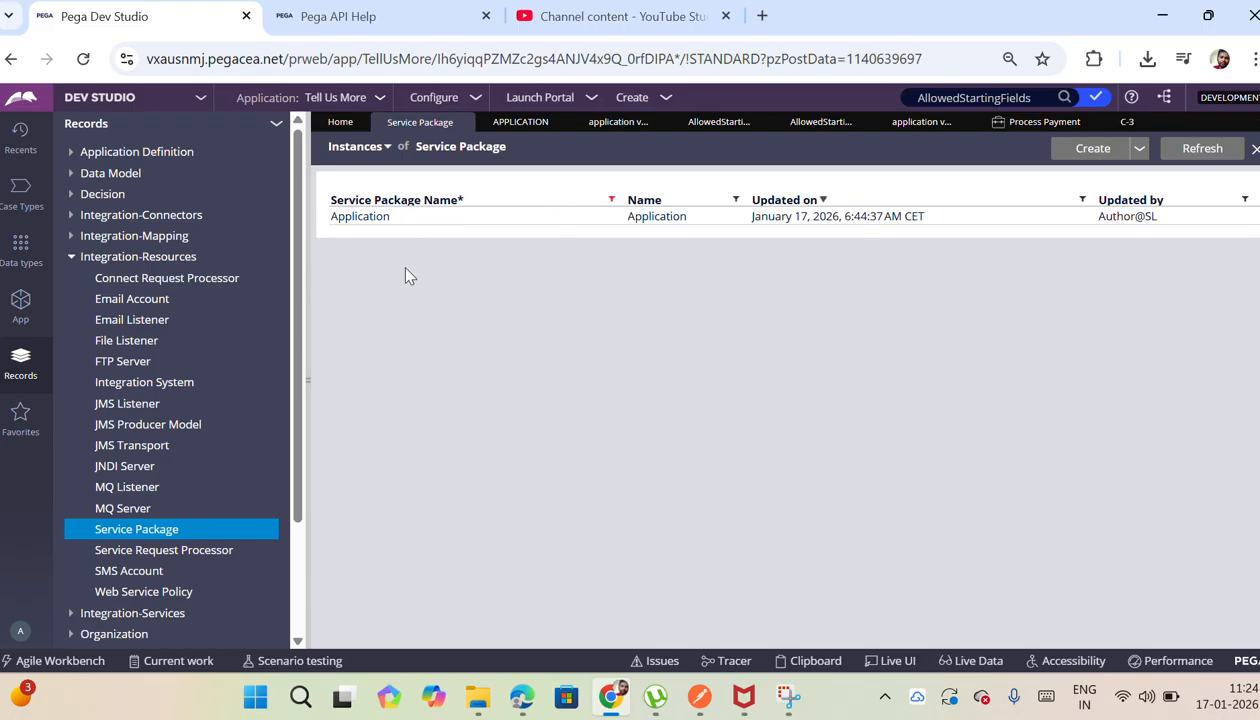
Step: Open the Application service package and examine its context settings and v2 REST methods
click(370, 218)
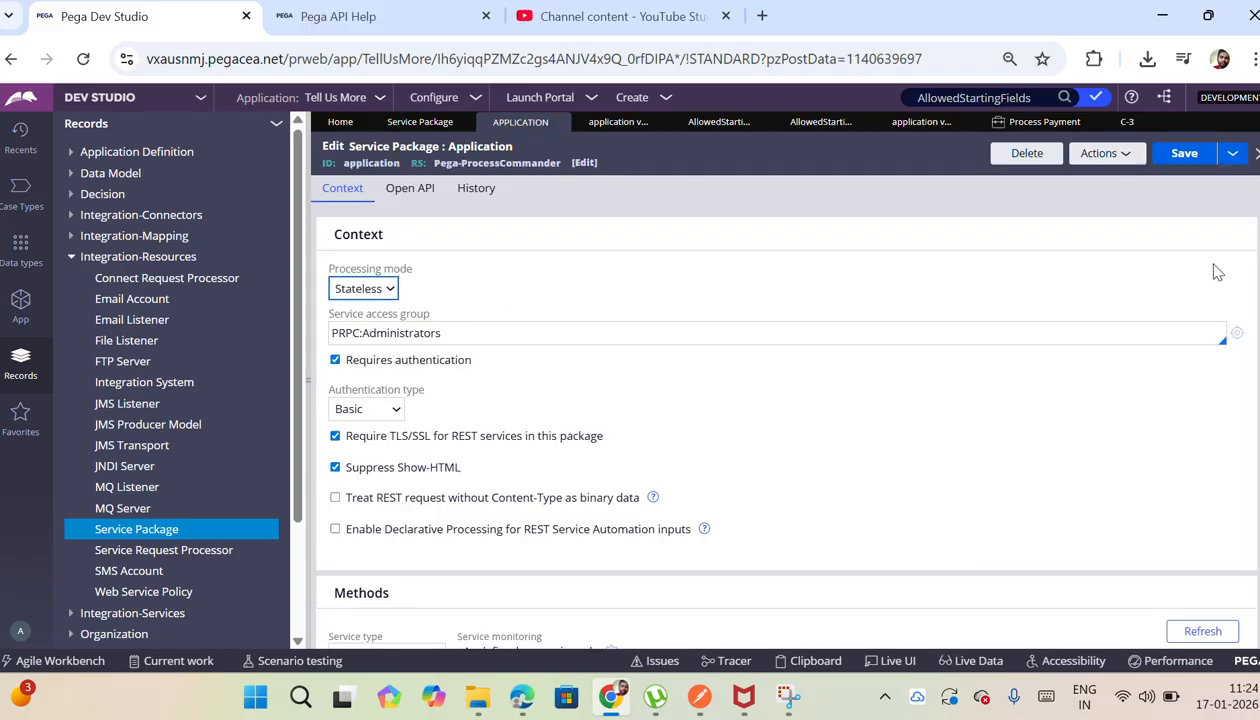
scroll(780, 400, down, 20)
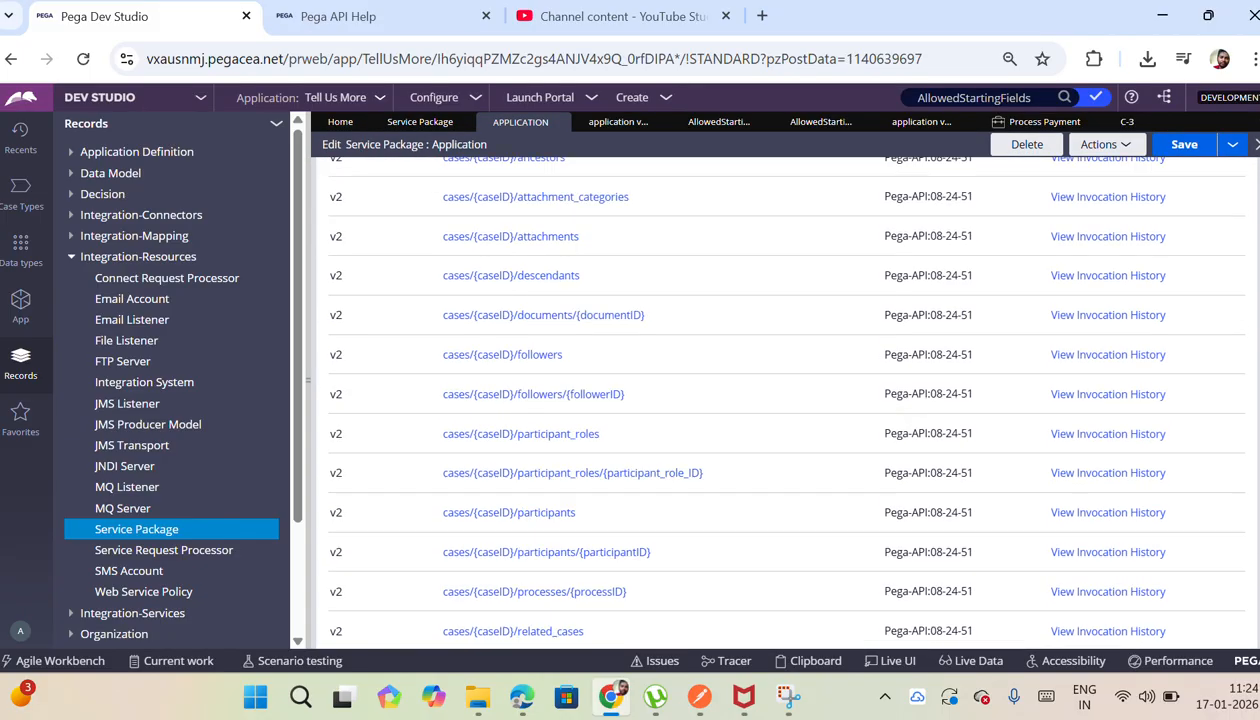
scroll(1243, 256, up, 15)
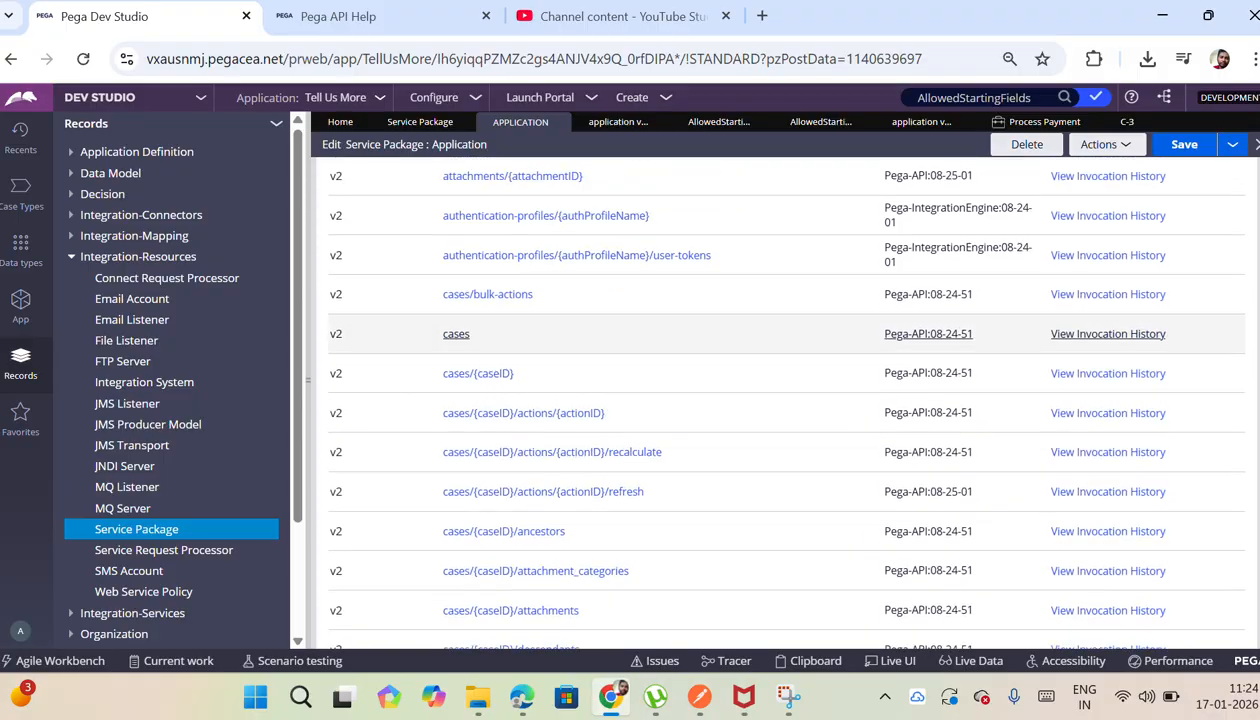
scroll(1243, 256, up, 2)
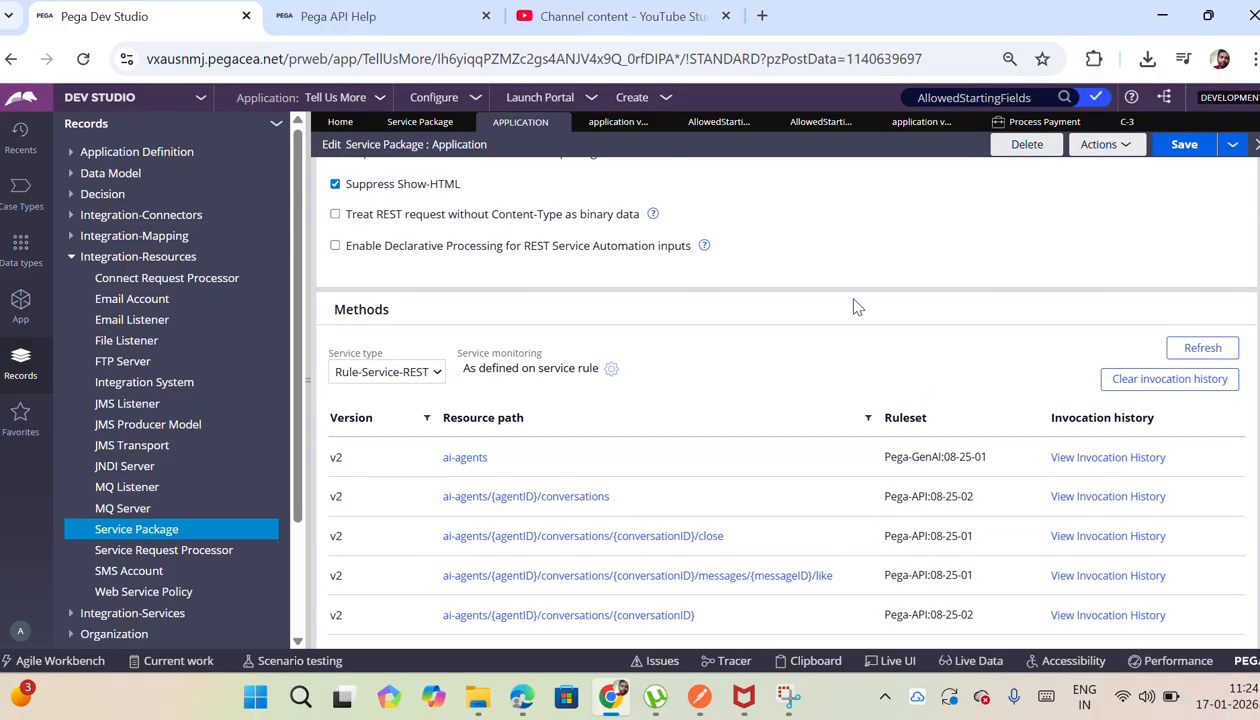
scroll(780, 400, down, 20)
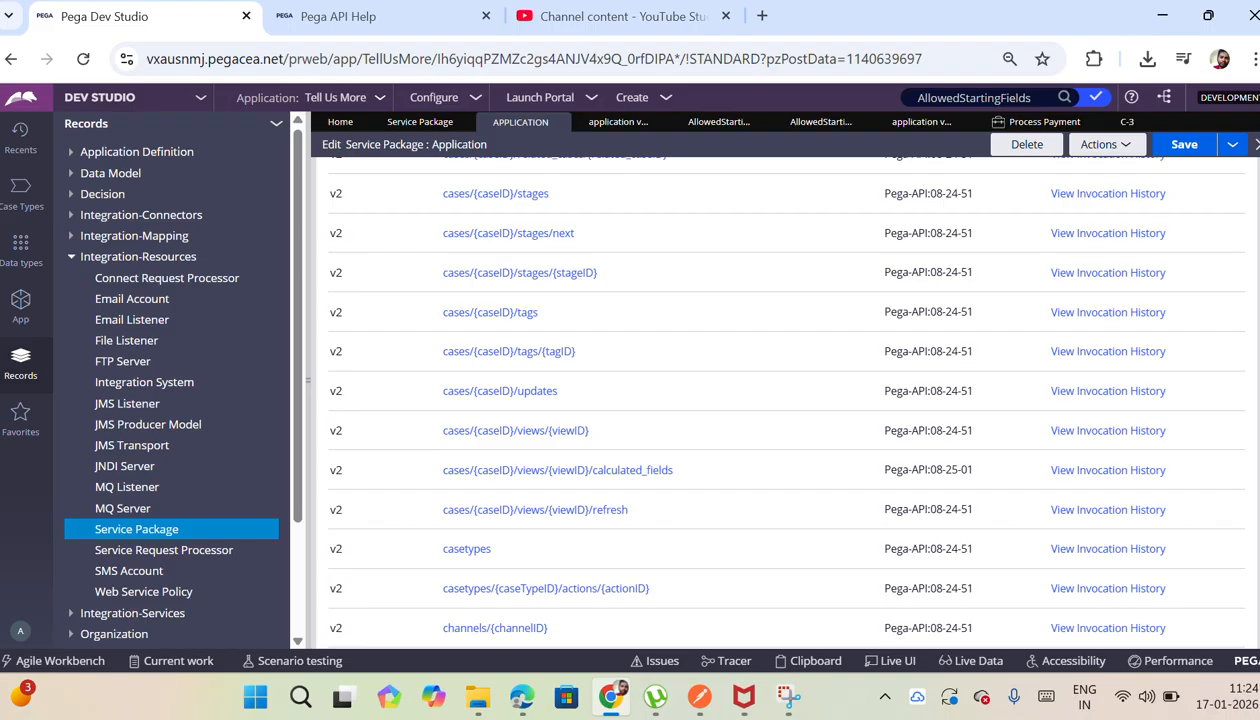
Step: Find the v2 cases resource path in the Application package's method list and open its service REST rule
scroll(780, 400, up, 5)
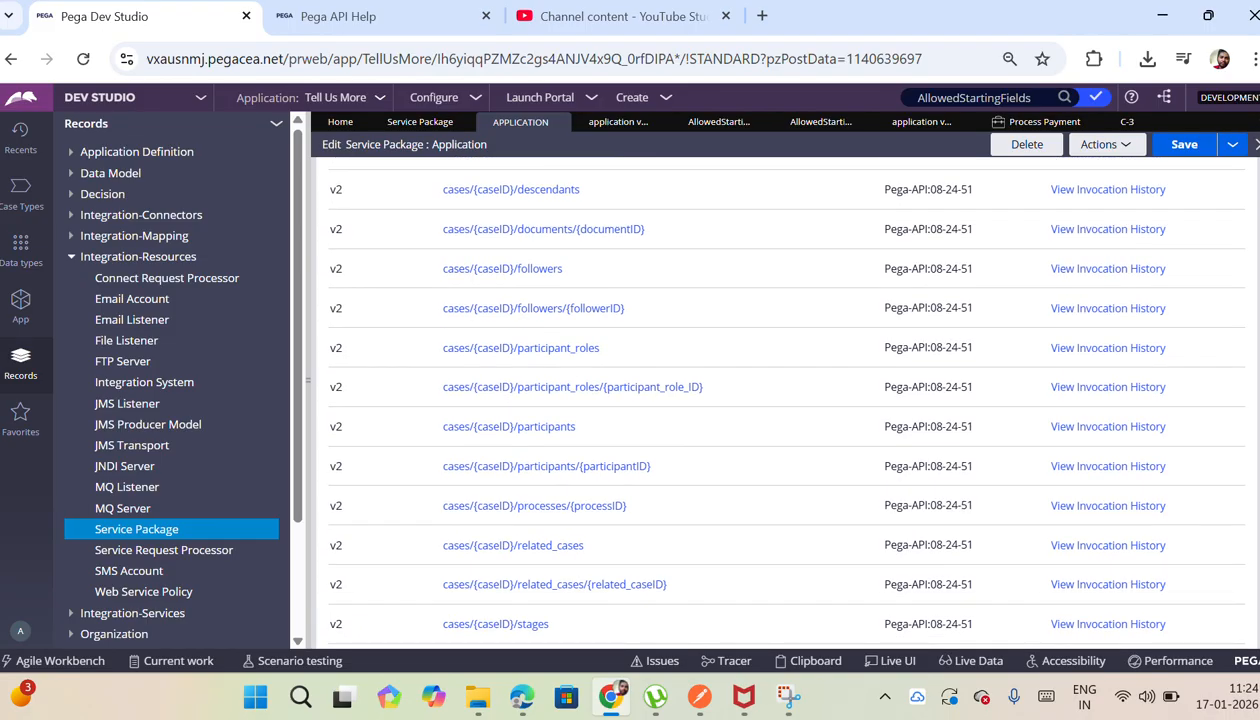
scroll(780, 400, down, 9)
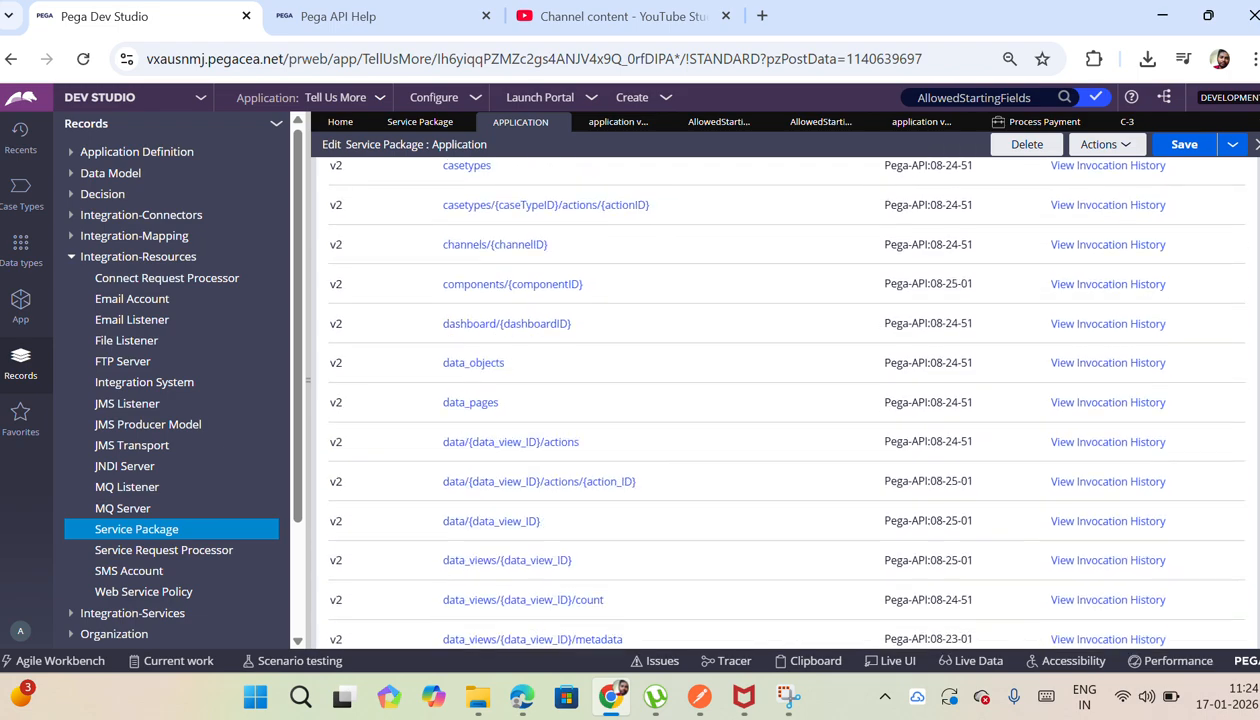
scroll(780, 400, up, 13)
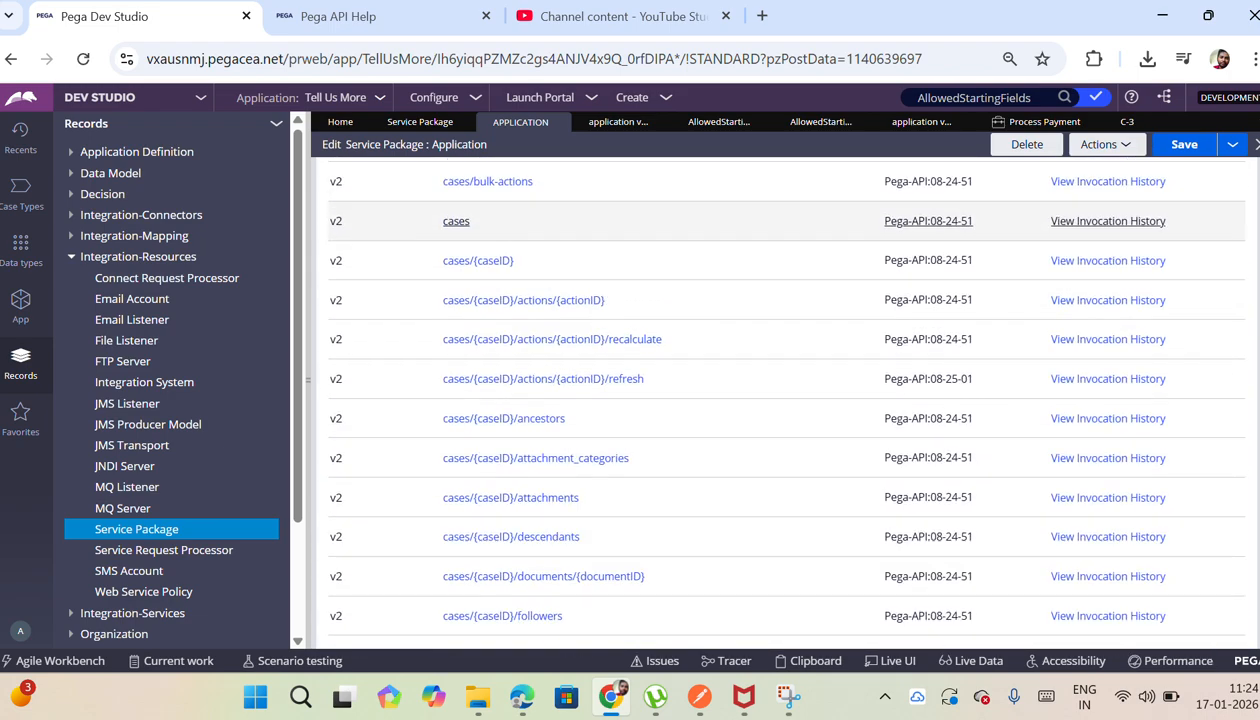
scroll(1037, 392, up, 1)
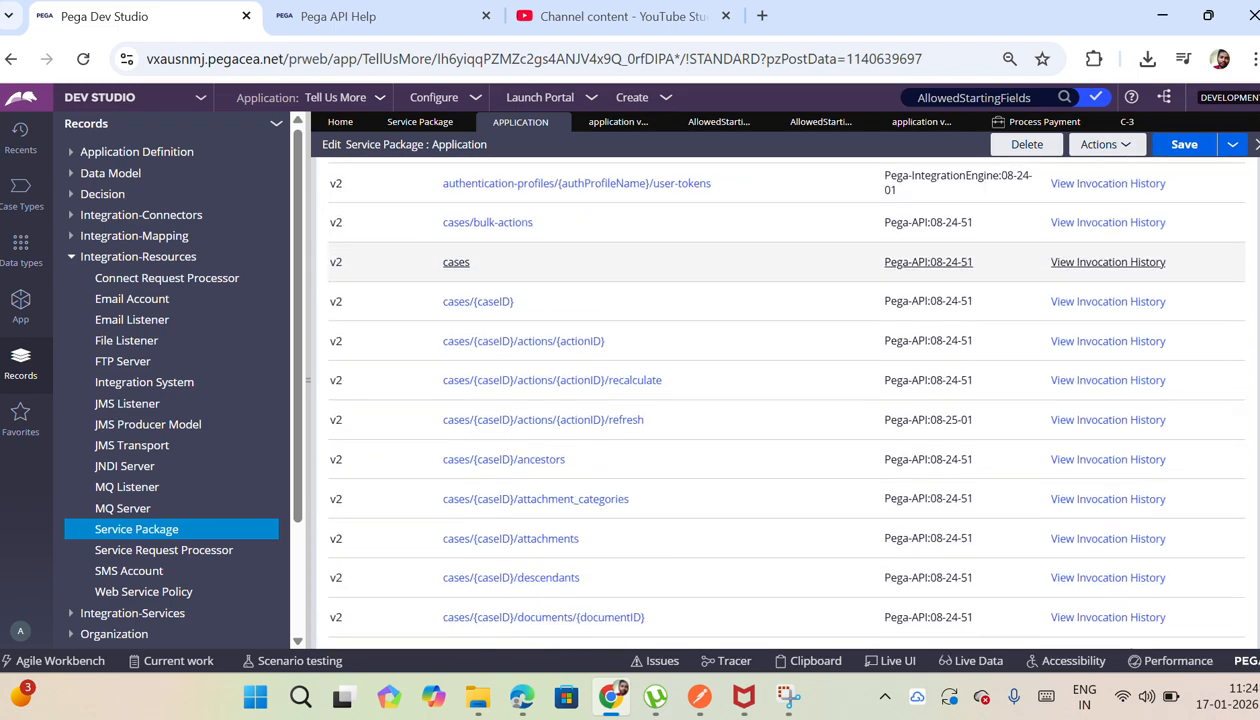
click(456, 264)
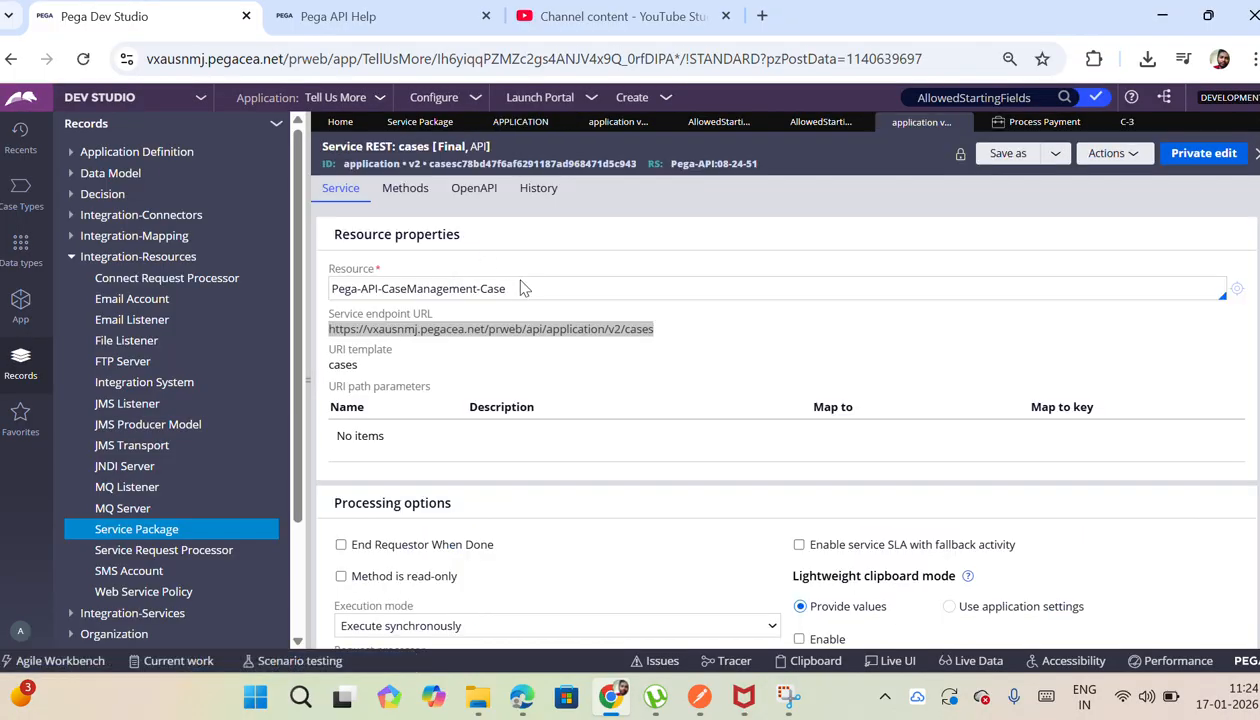
Step: Examine the POST and PUT method implementations of the v2 cases service
click(407, 194)
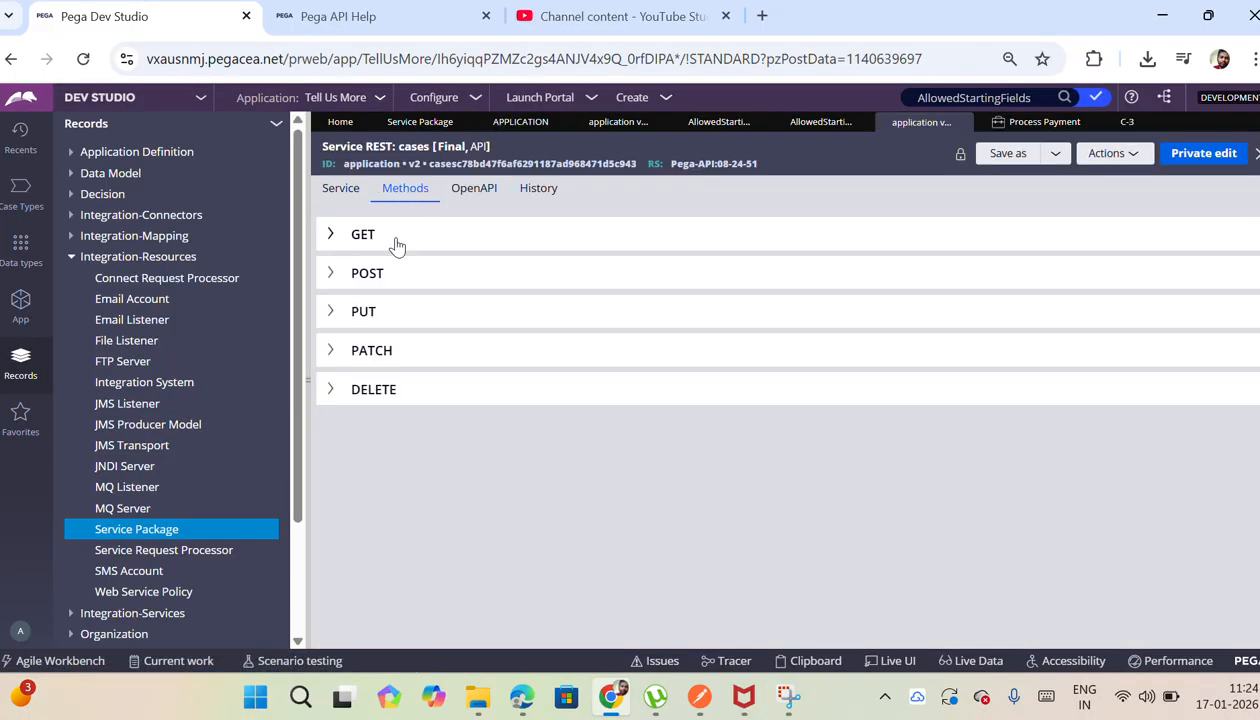
click(370, 272)
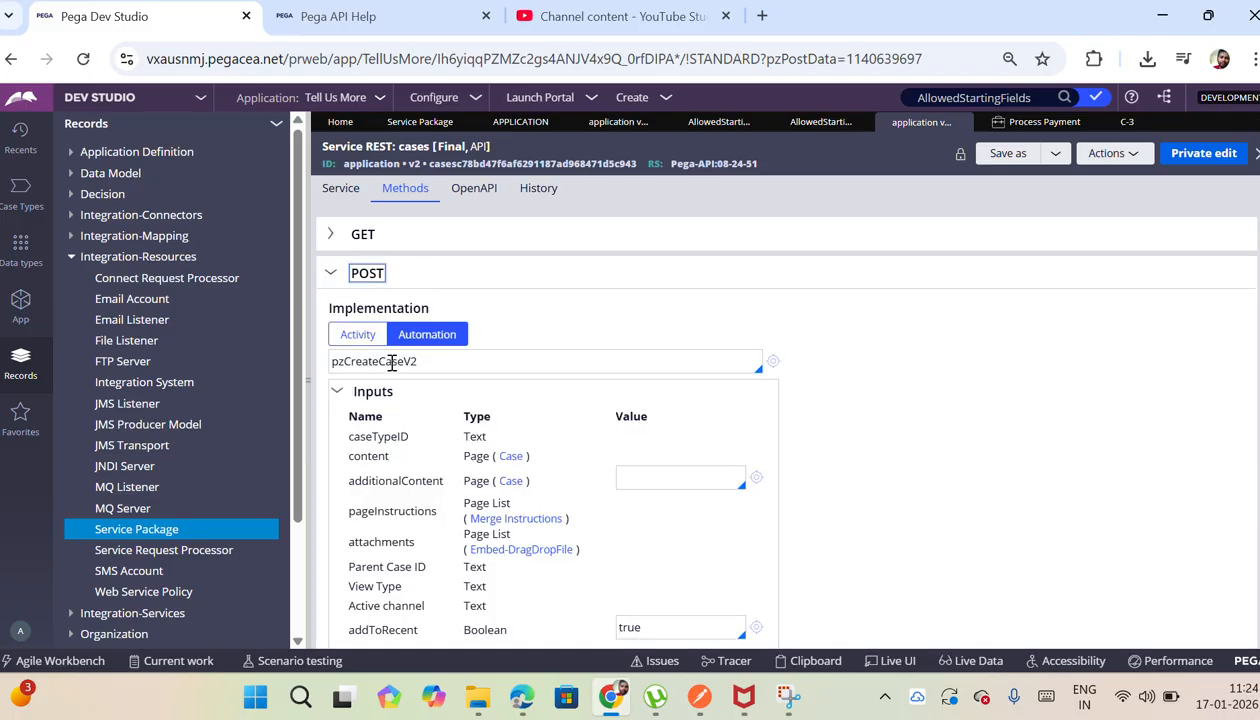
click(352, 272)
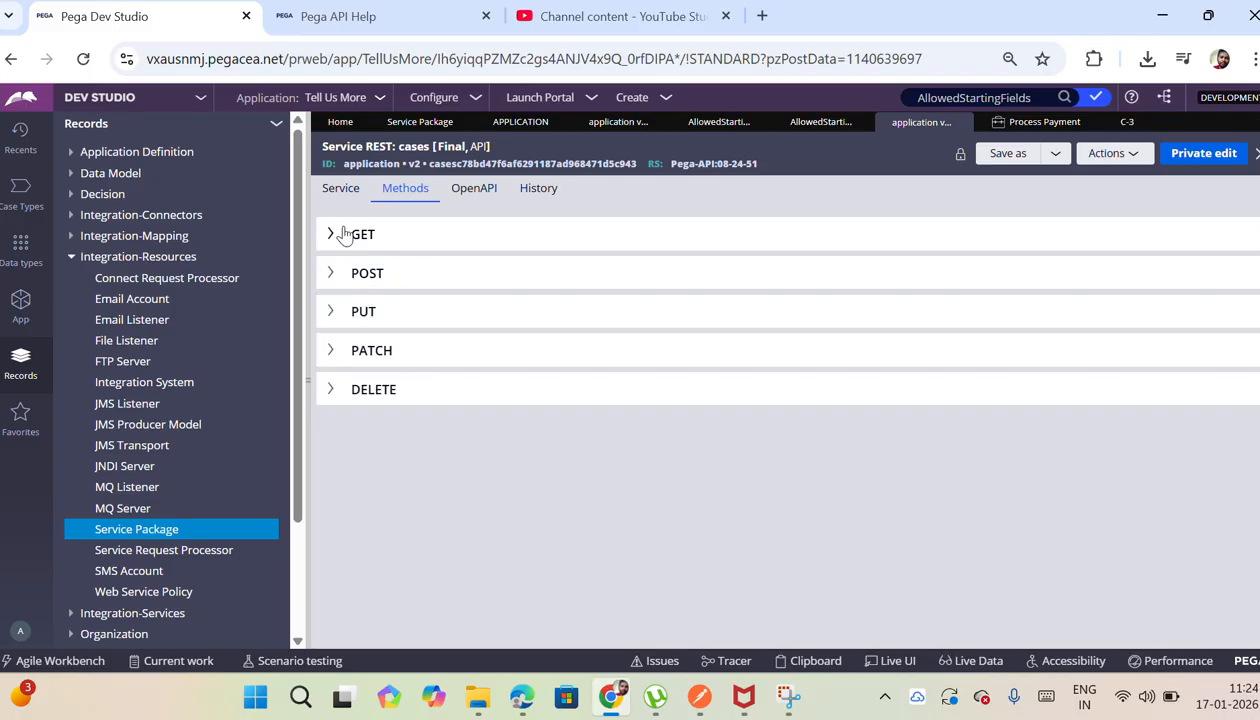
click(343, 234)
click(343, 234)
click(361, 328)
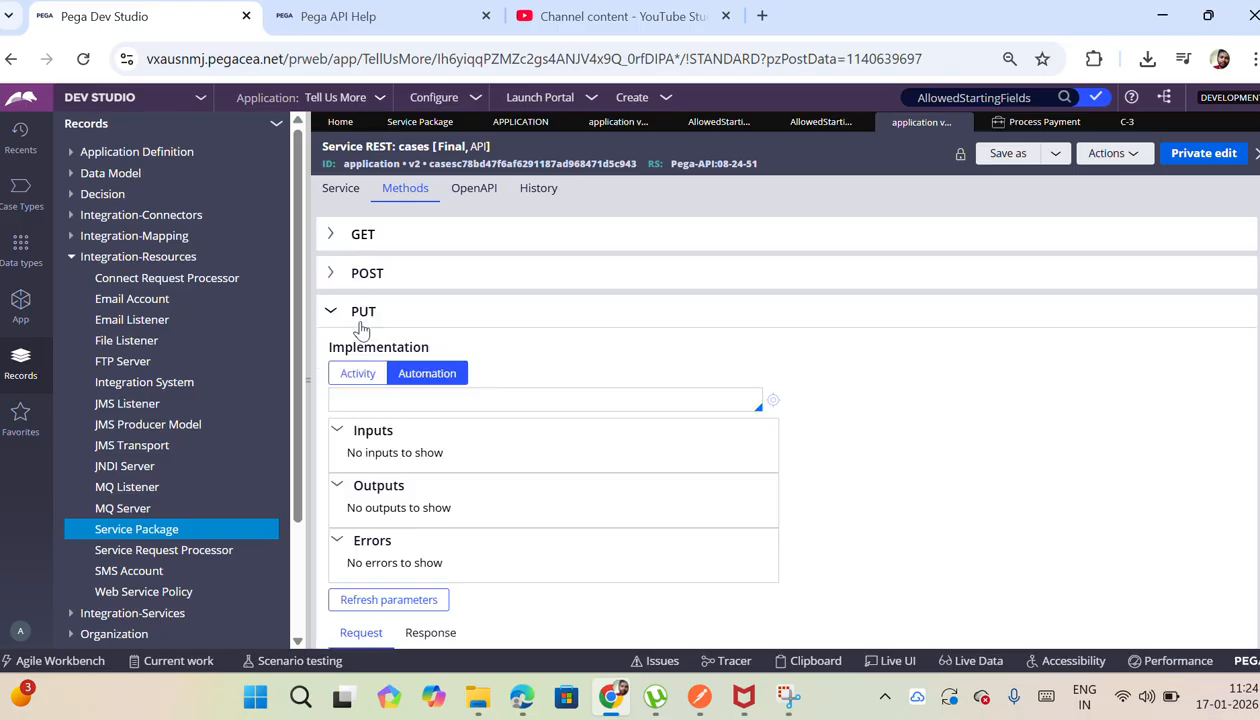
click(361, 328)
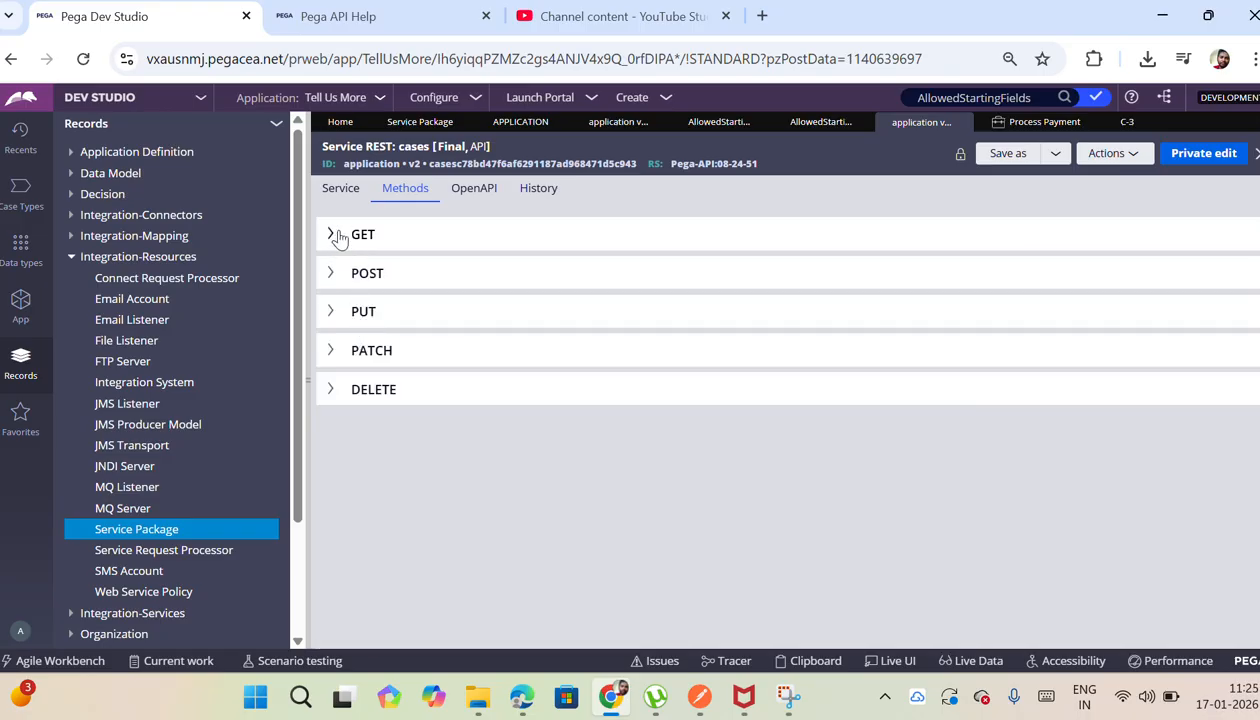
Step: Copy the v2 cases service endpoint URL, and turn off required authentication in the Application service package
click(340, 190)
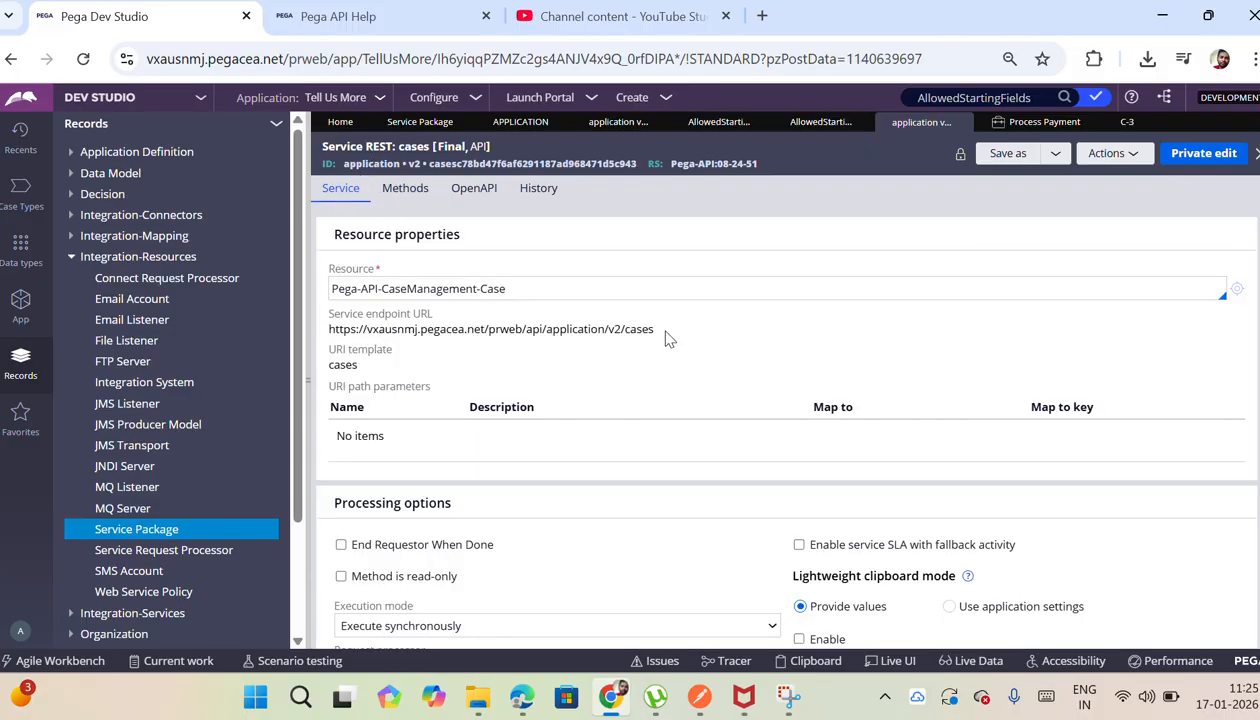
drag(672, 333, 326, 334)
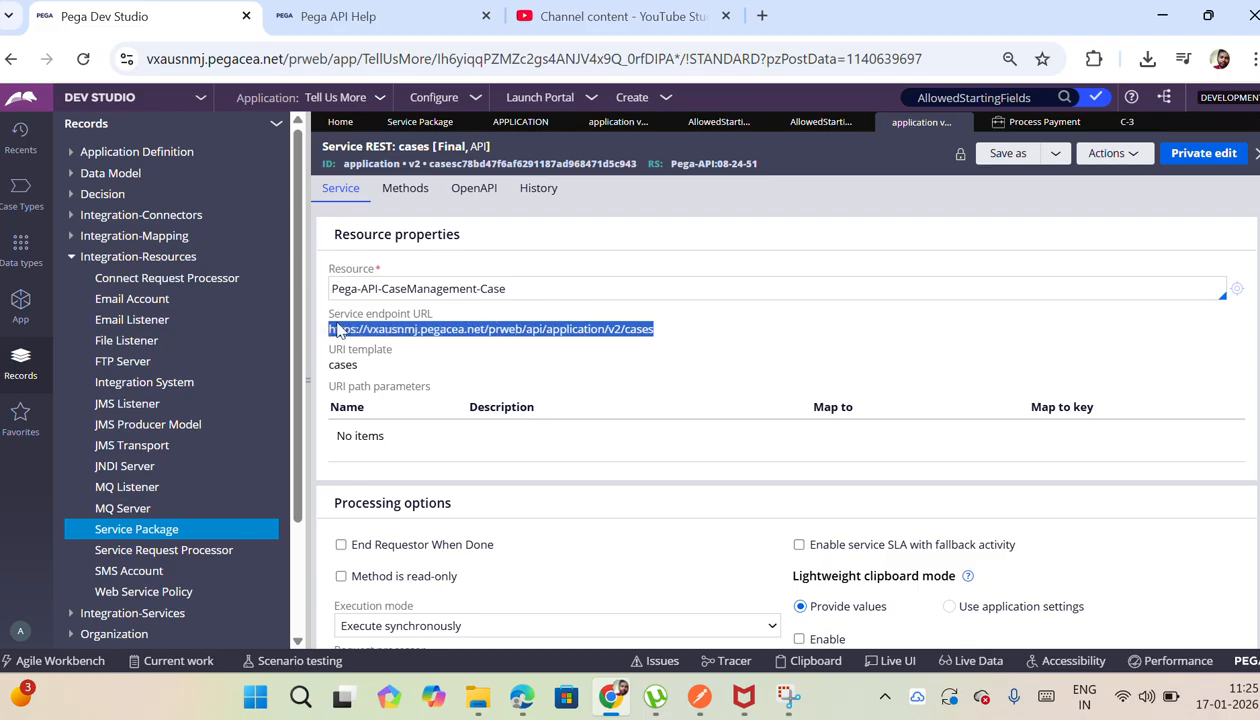
click(505, 128)
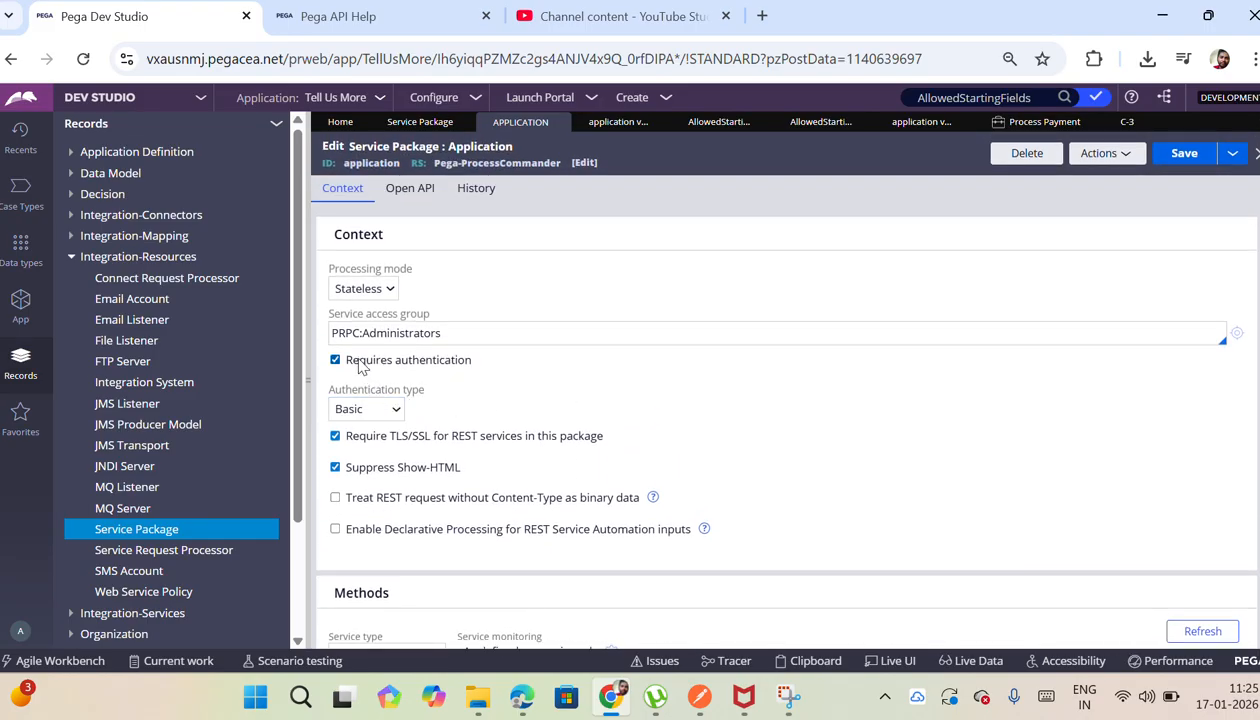
click(357, 362)
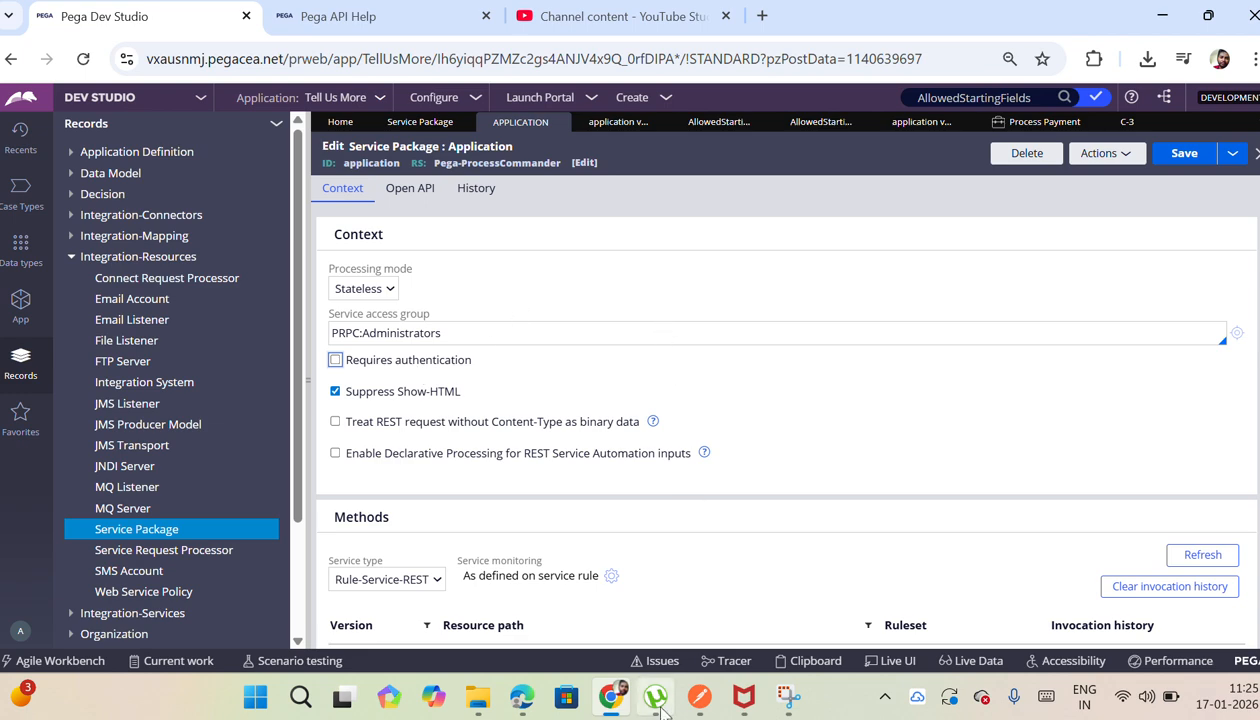
click(697, 698)
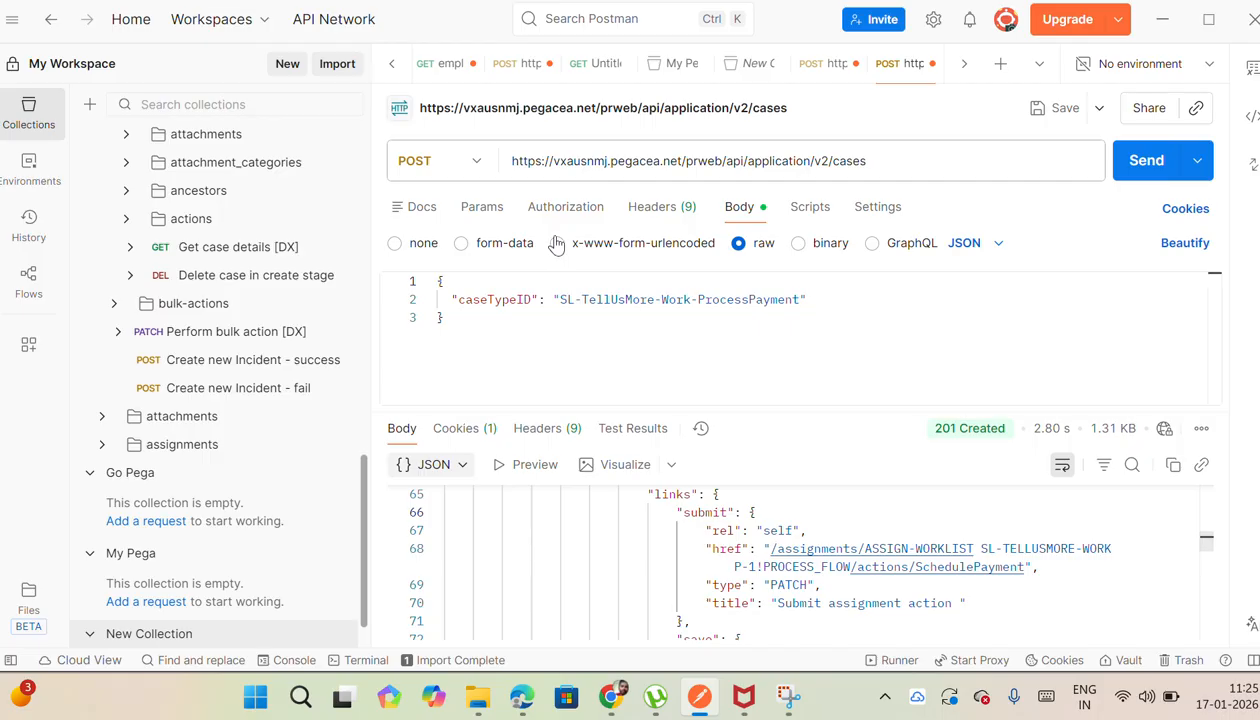
click(285, 66)
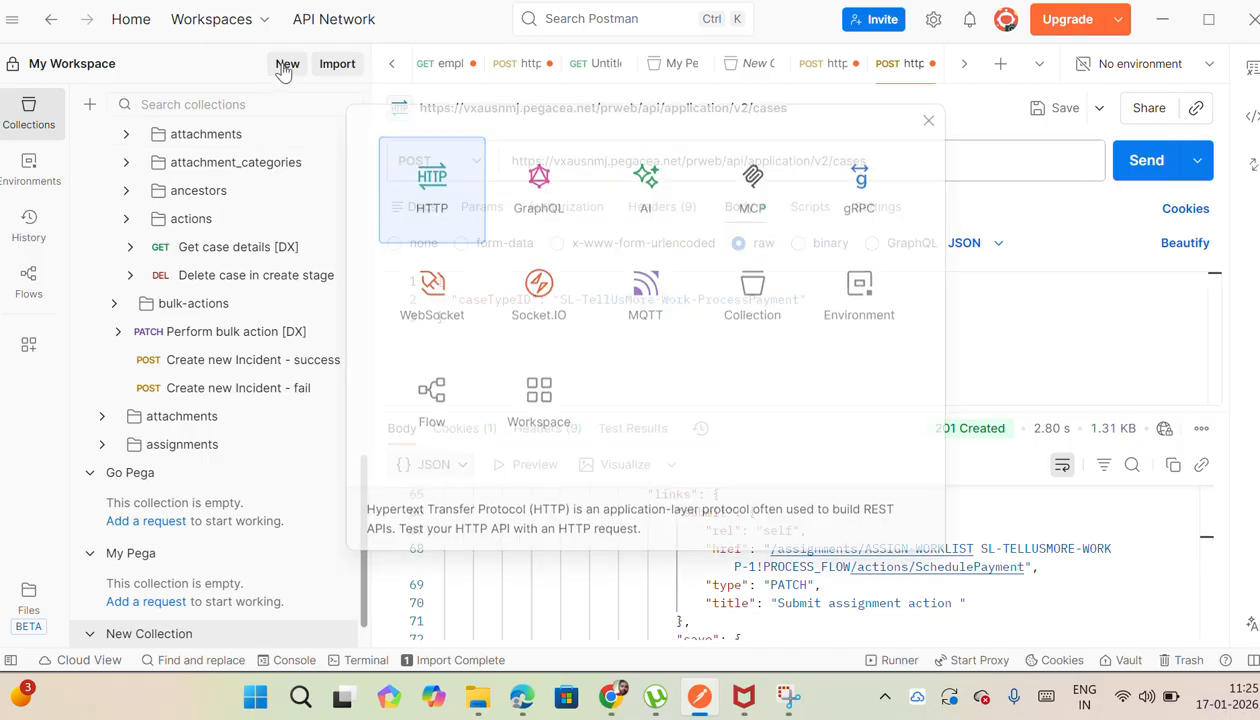
click(428, 198)
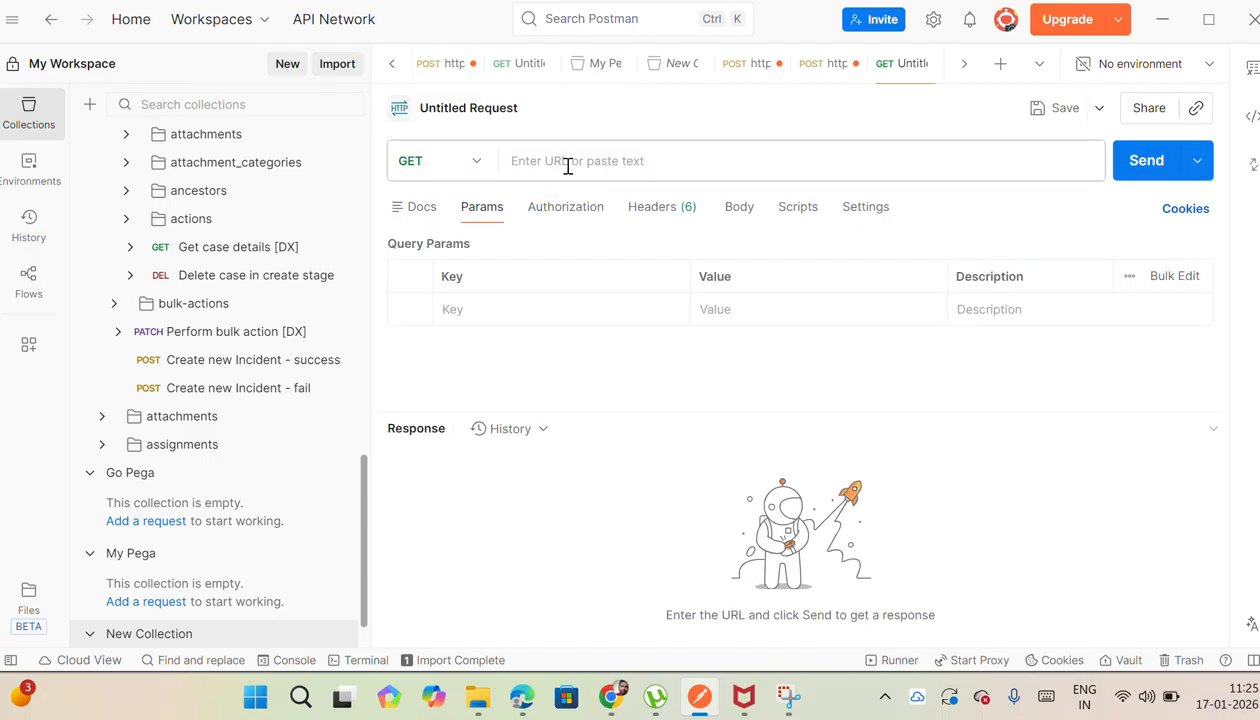
click(456, 162)
click(449, 258)
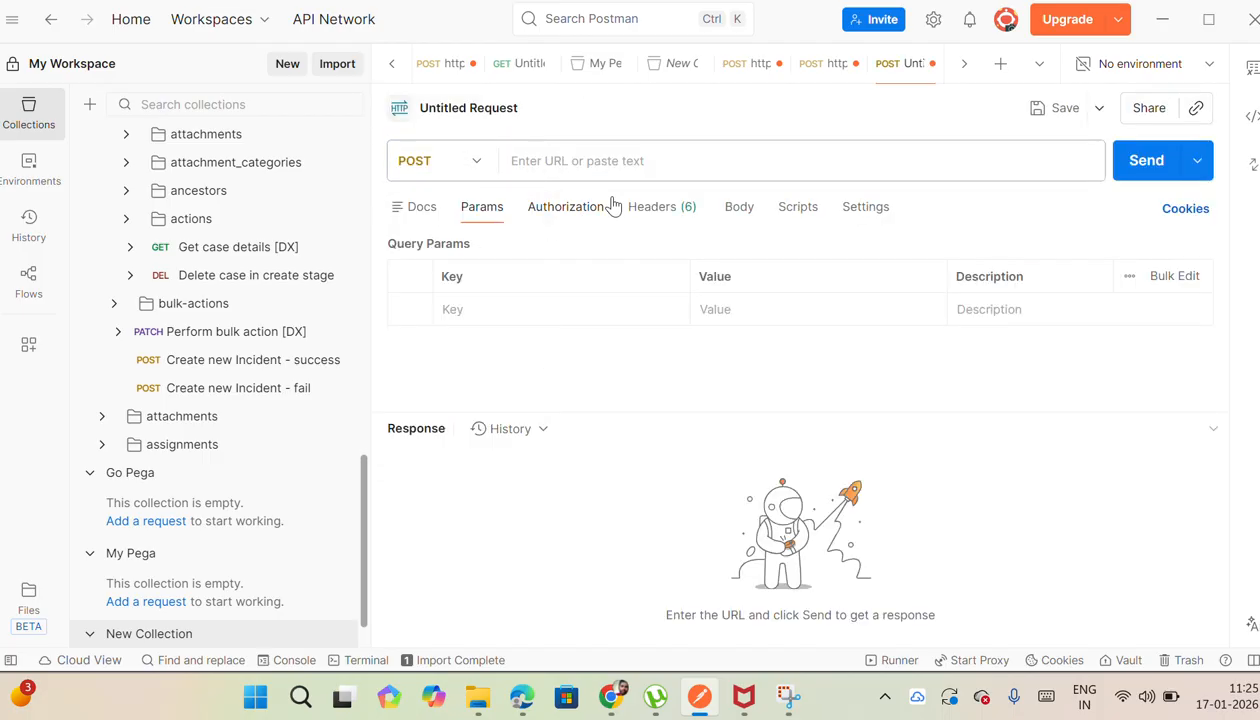
click(630, 160)
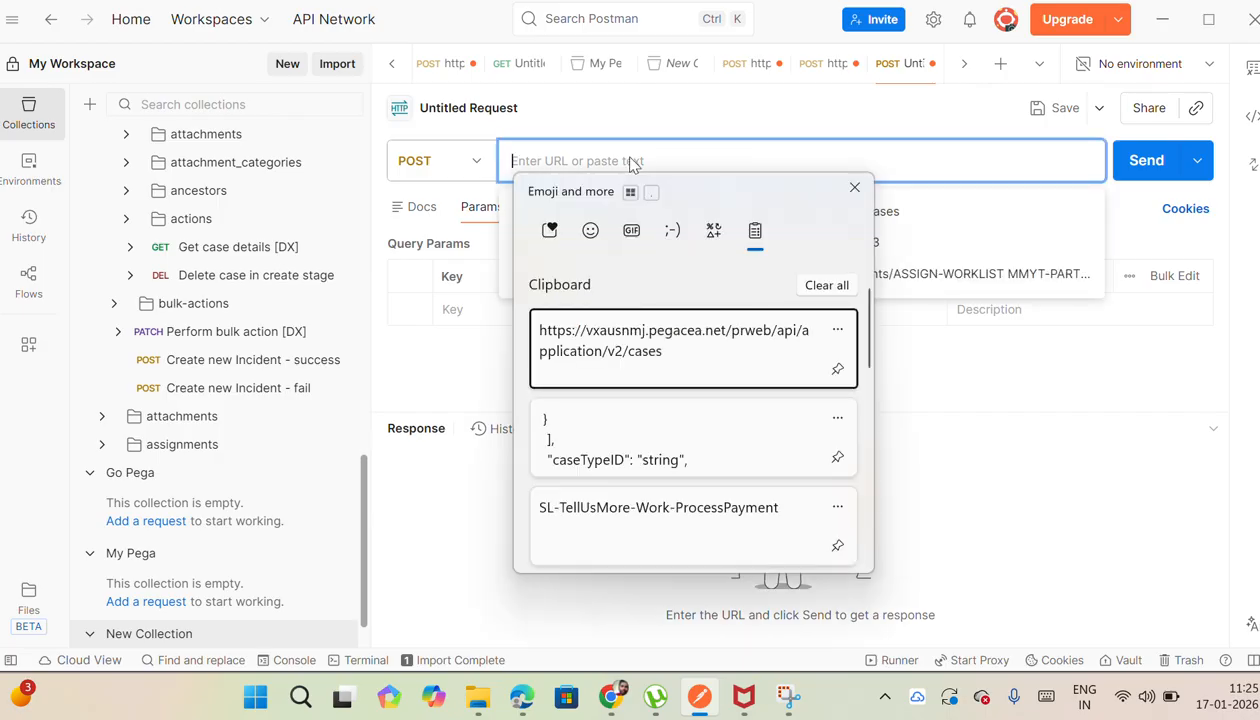
key(Return)
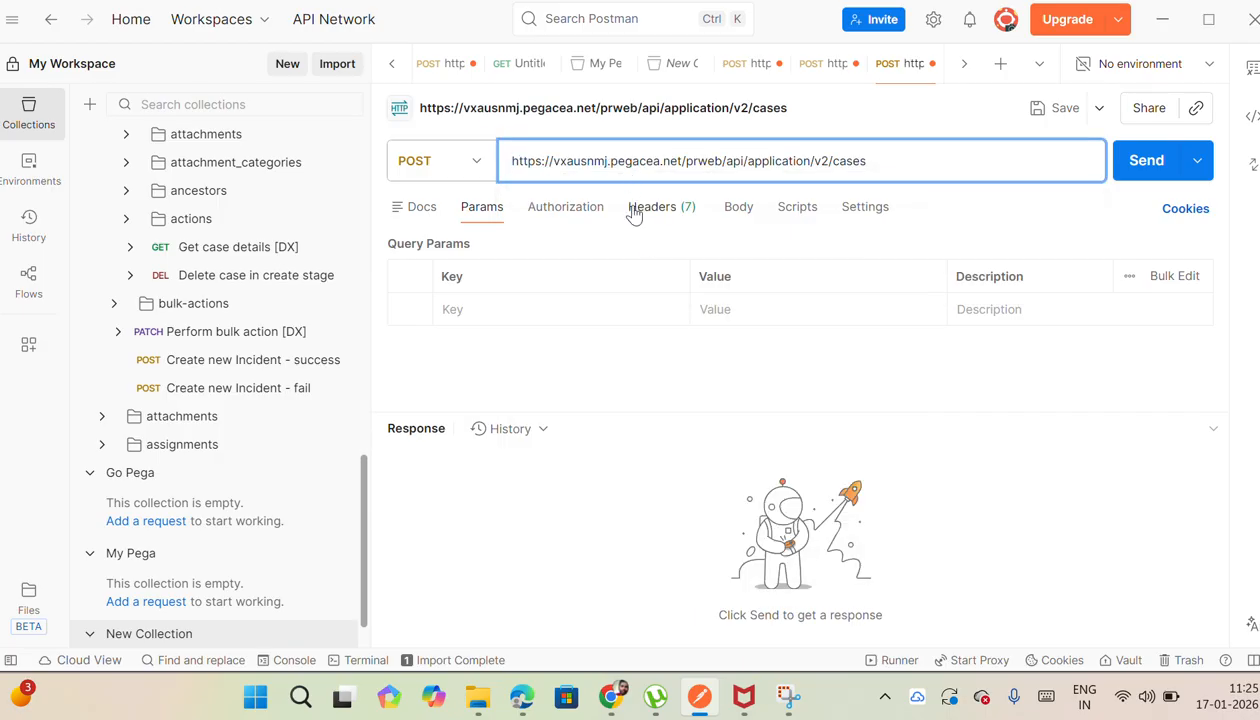
click(735, 234)
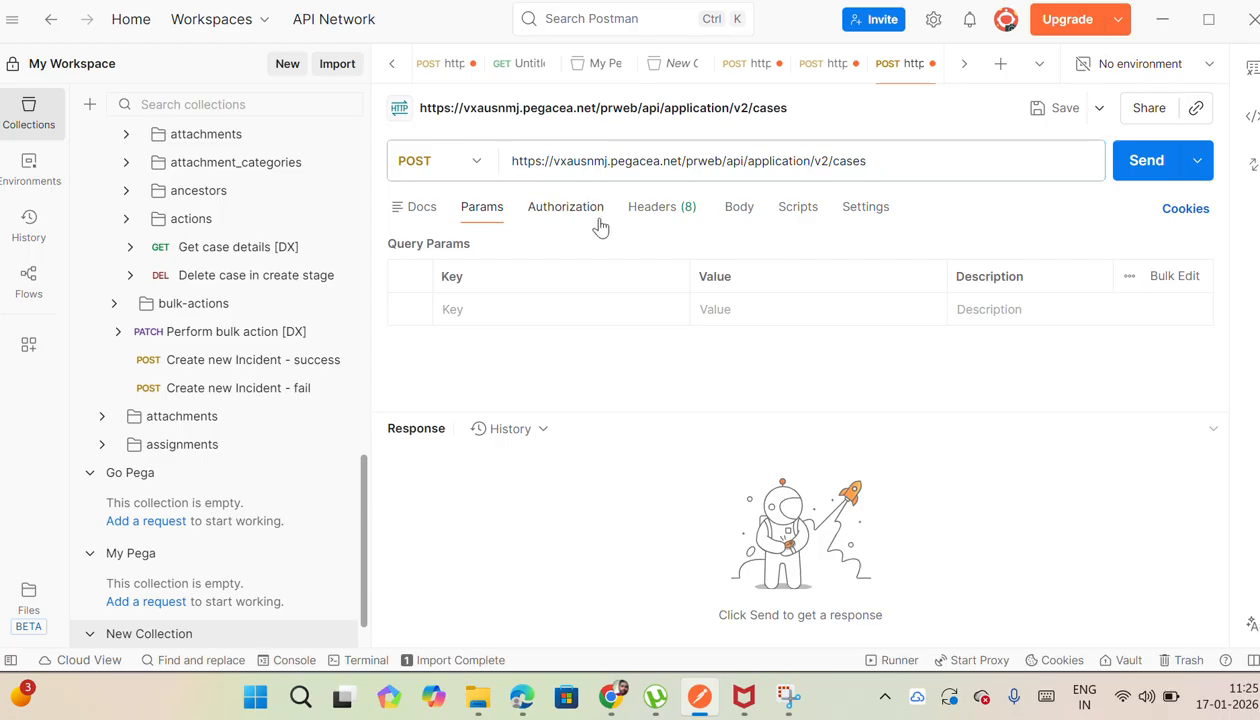
Step: Paste the copied caseTypeID and parentCaseID JSON into the request body and replace the stray leading brackets with an opening brace
click(740, 210)
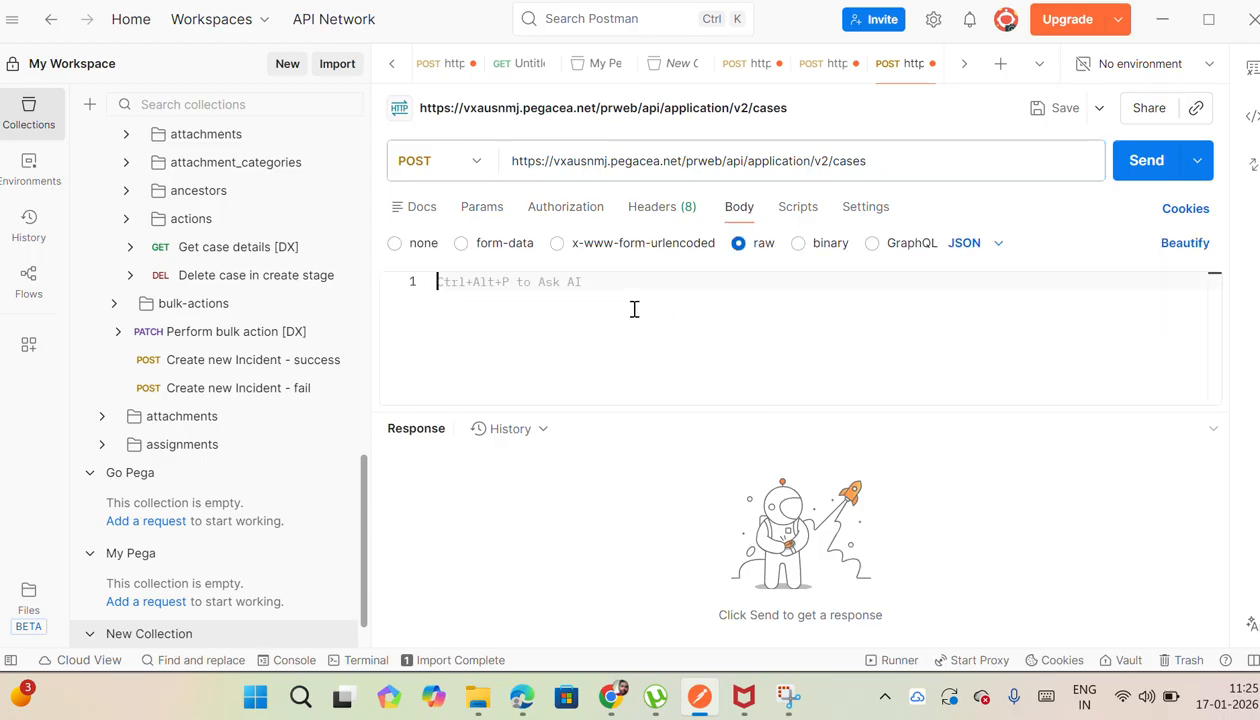
click(634, 309)
key(super+v)
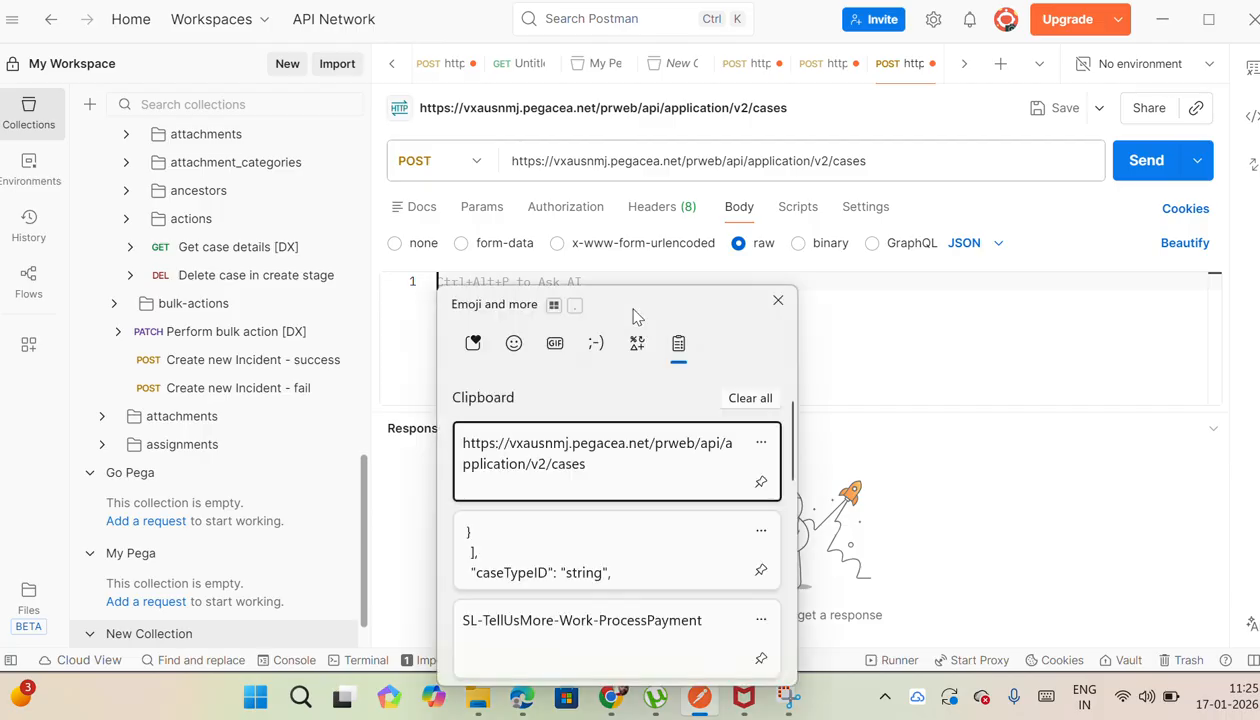
key(Down)
key(Return)
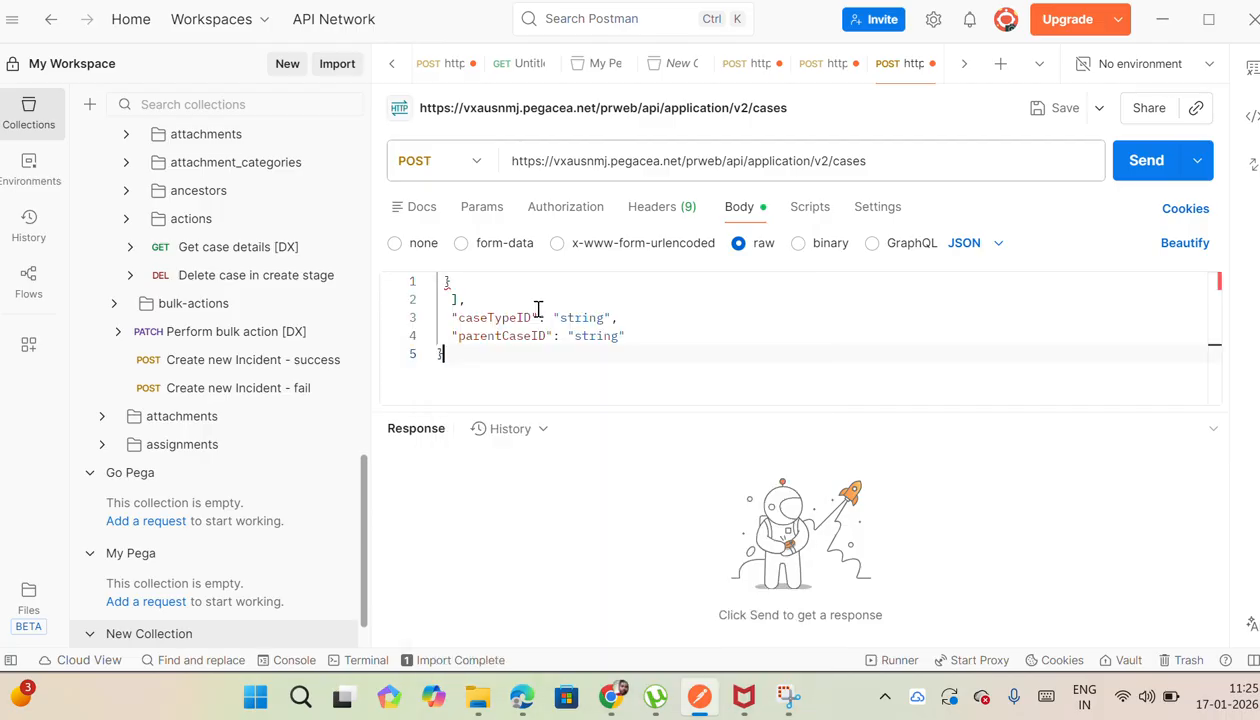
click(519, 299)
key(BackSpace)
key(BackSpace)
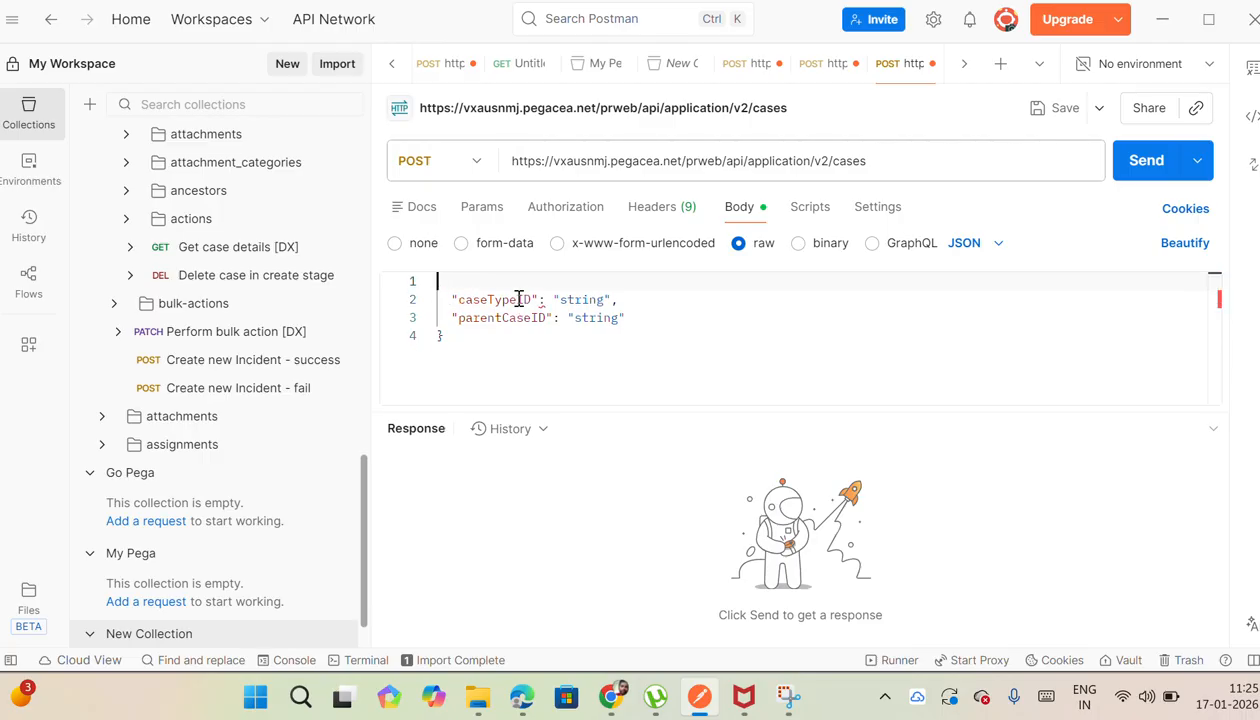
text({)
key(Delete)
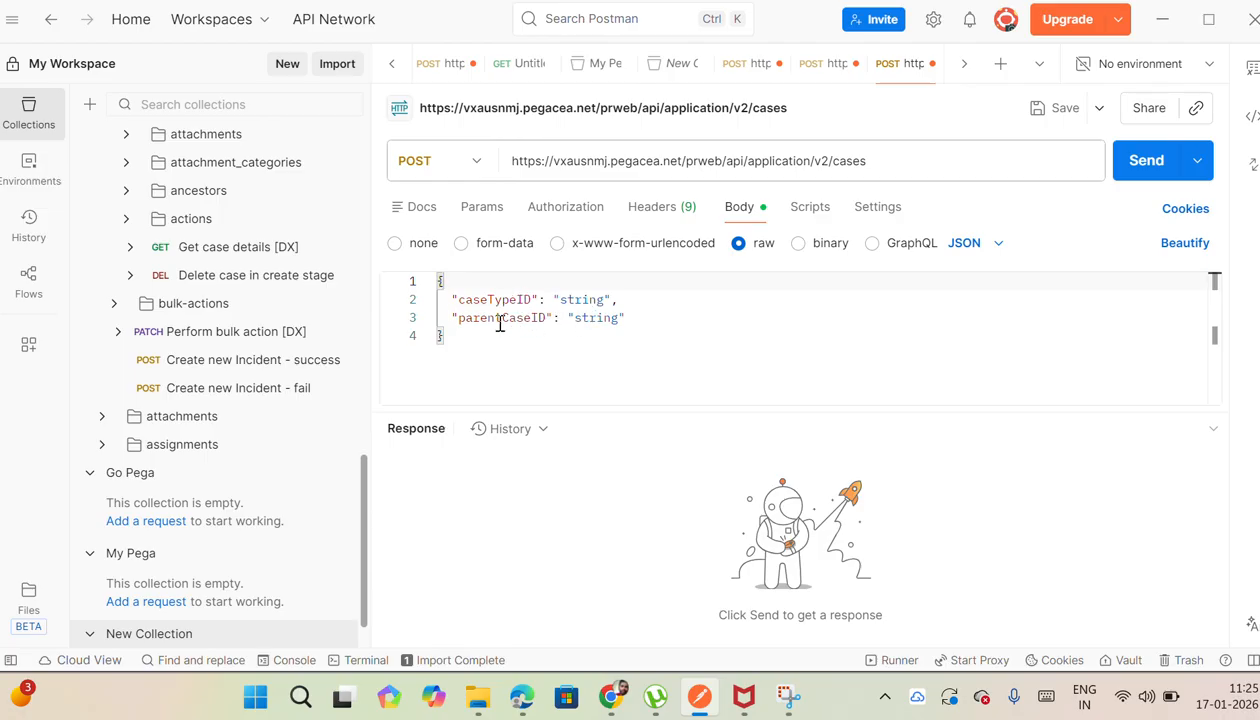
Step: Remove the parentCaseID entry from the JSON request body
click(632, 318)
key(BackSpace)
key(BackSpace)
key(BackSpace)
key(BackSpace)
key(BackSpace)
key(BackSpace)
key(BackSpace)
key(BackSpace)
key(BackSpace)
key(BackSpace)
key(BackSpace)
key(BackSpace)
key(BackSpace)
key(BackSpace)
key(BackSpace)
key(BackSpace)
key(BackSpace)
key(BackSpace)
key(BackSpace)
key(BackSpace)
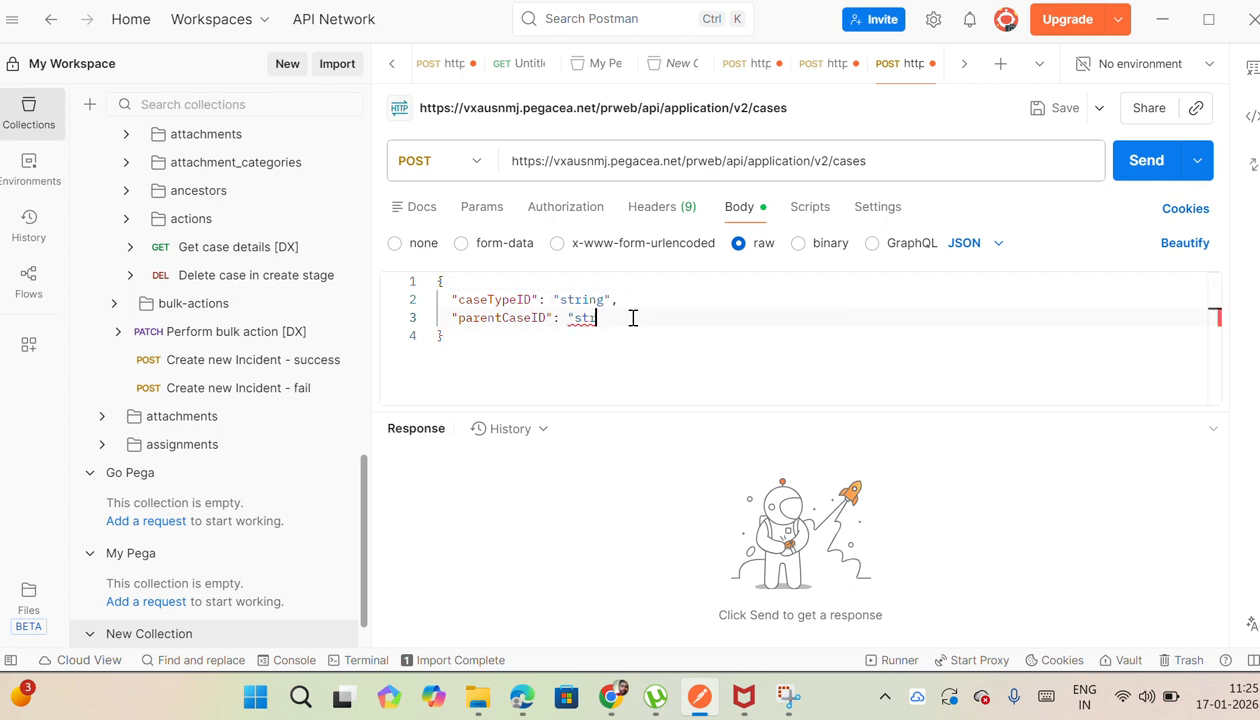
key(BackSpace)
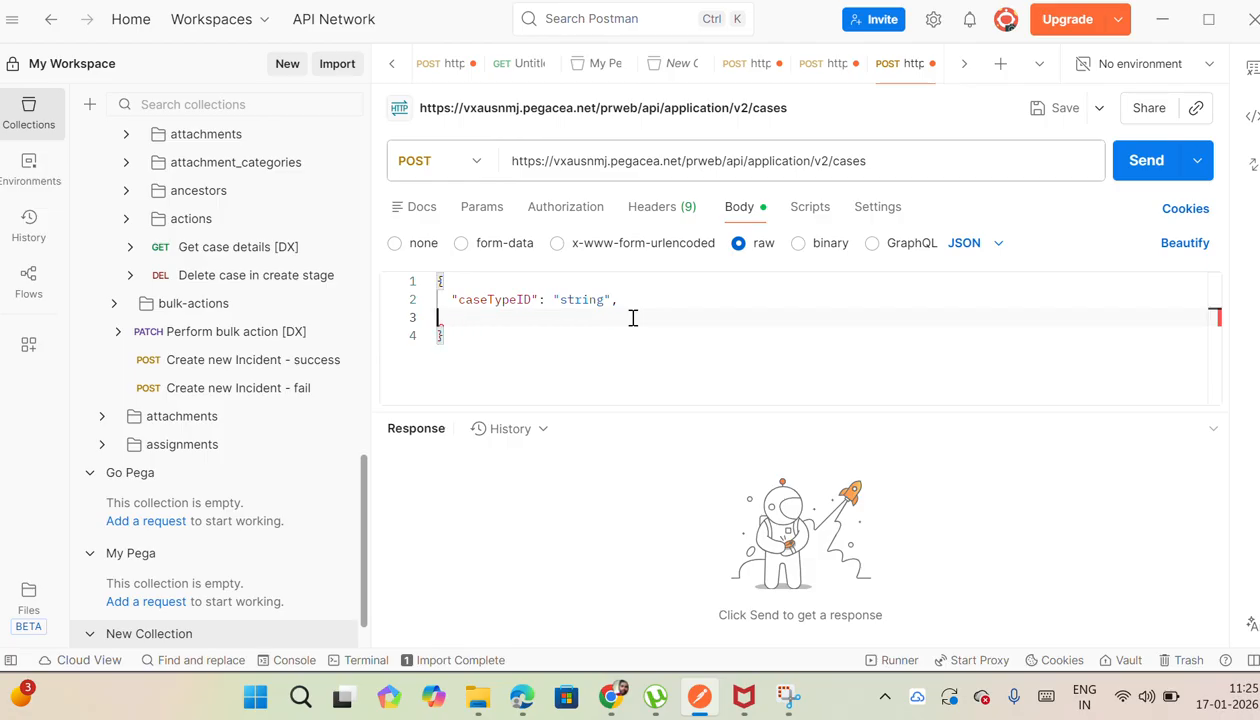
key(BackSpace)
key(Left)
key(ctrl+d)
Step: Switch to Pega Dev Studio and change the application class search to SL-TellUsMore-Work
key(alt+Tab)
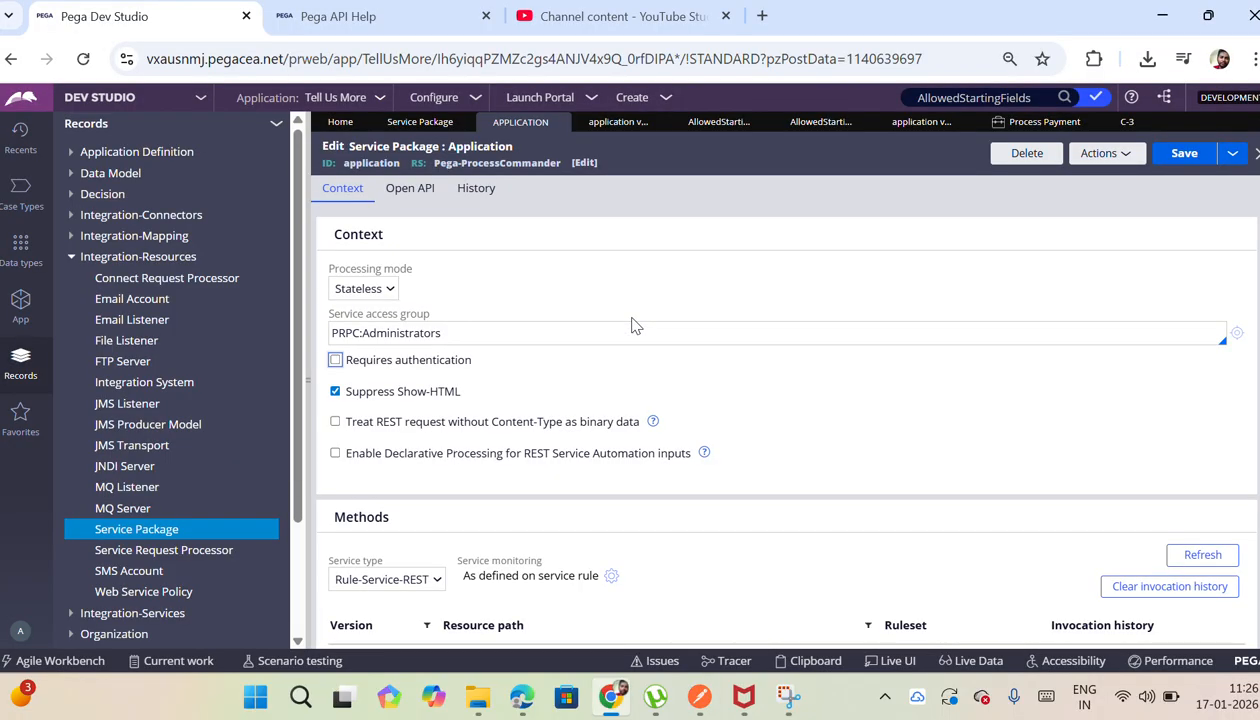
click(20, 305)
click(204, 189)
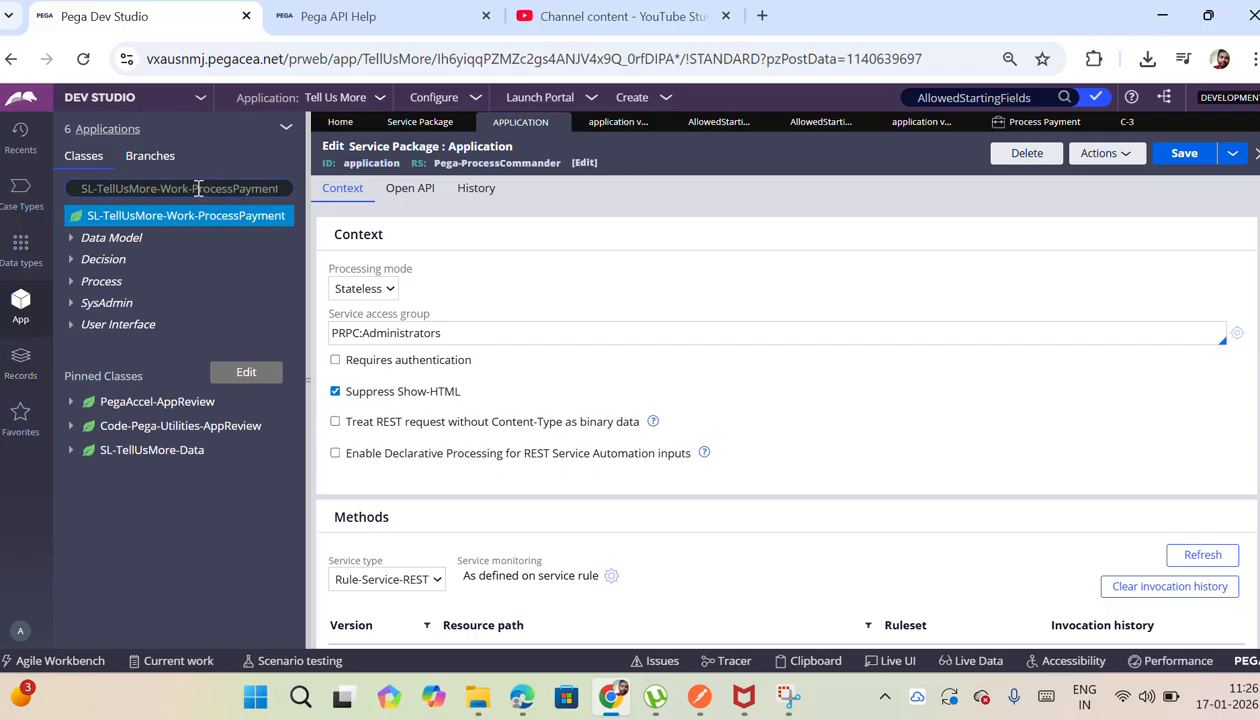
key(BackSpace)
key(BackSpace)
key(BackSpace)
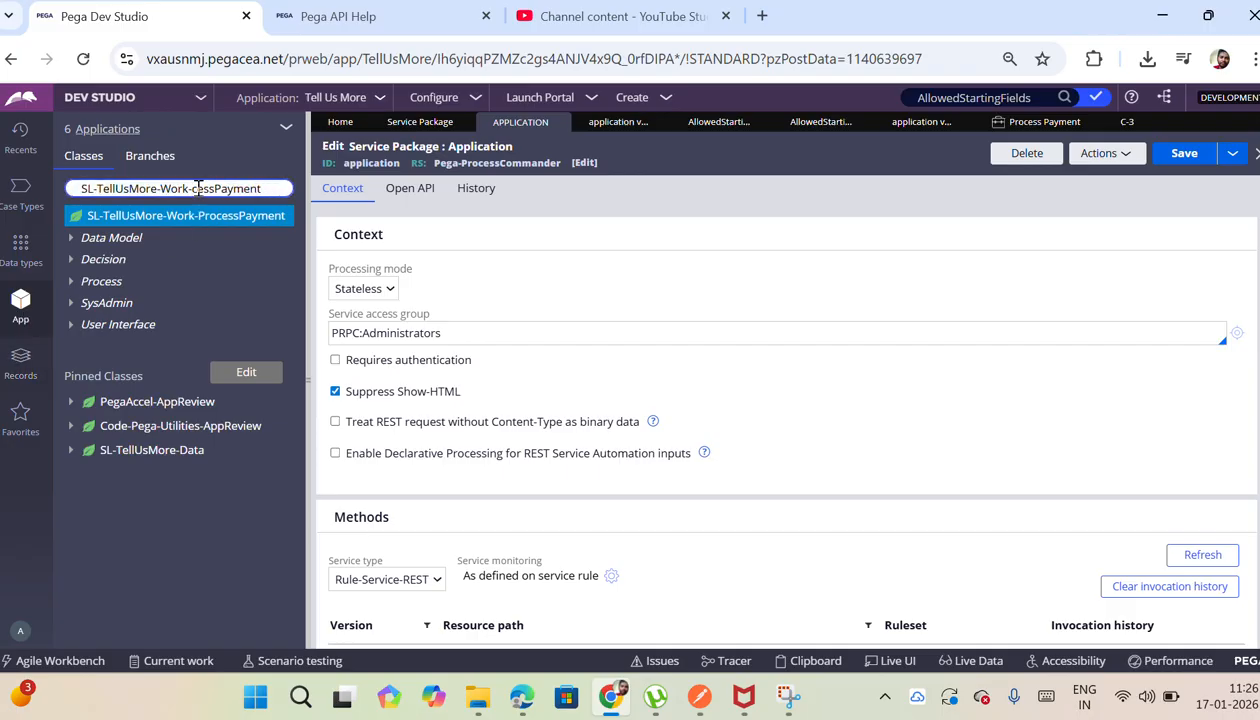
key(Delete)
key(Delete)
key(Delete)
key(Delete)
key(Delete)
key(Delete)
key(Delete)
key(Delete)
key(Delete)
key(Delete)
key(Delete)
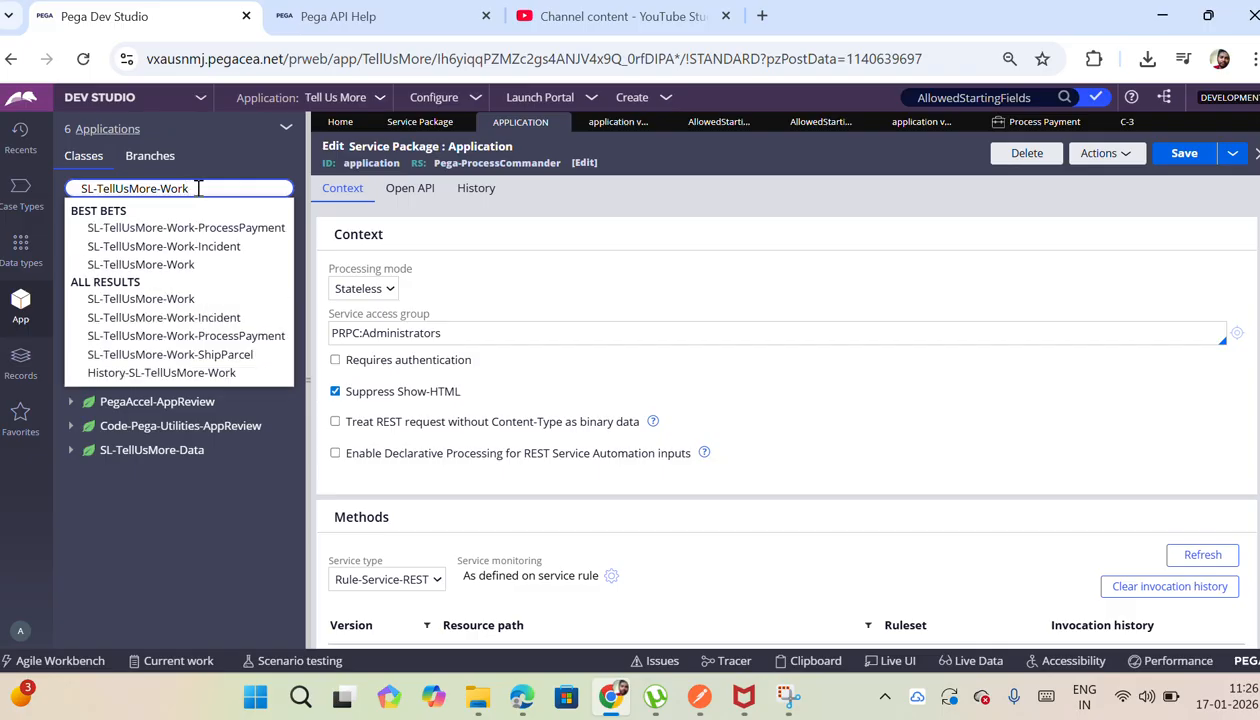
click(184, 268)
key(Return)
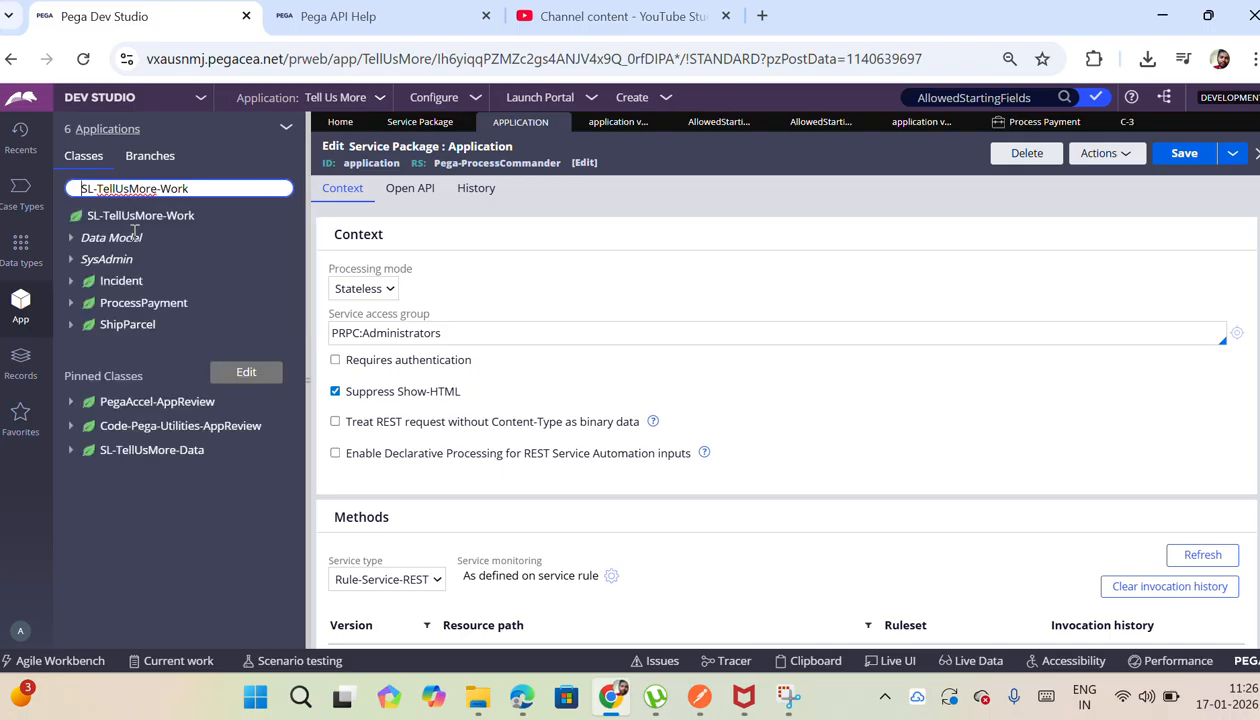
Step: Find the class SL-TellUsMore-Work-ShipParcel in the application class explorer and copy its full name
click(127, 323)
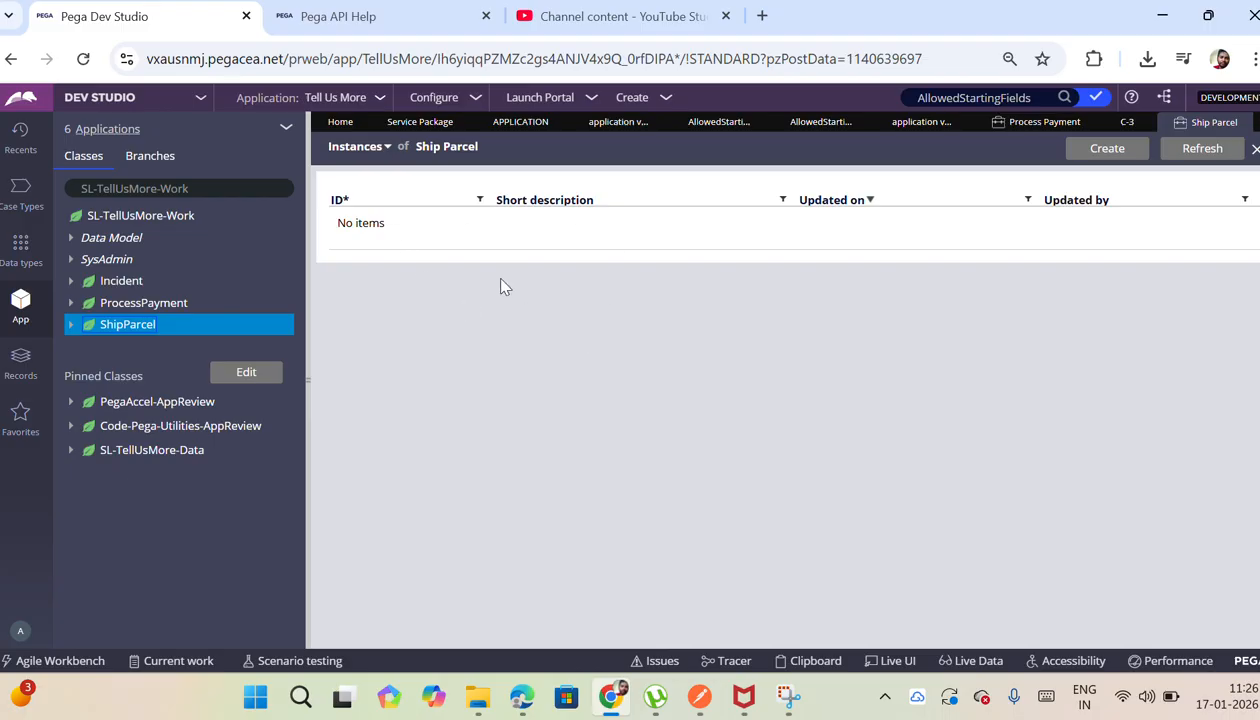
click(225, 187)
text(-)
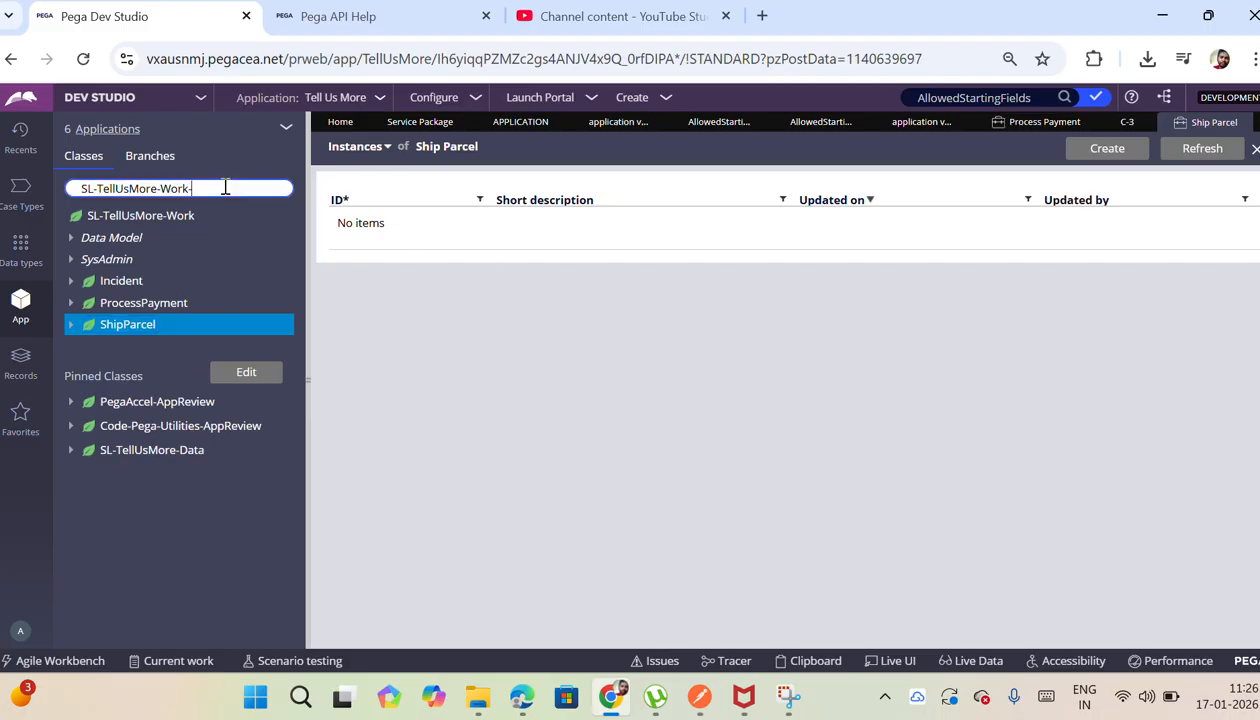
text(sHIP)
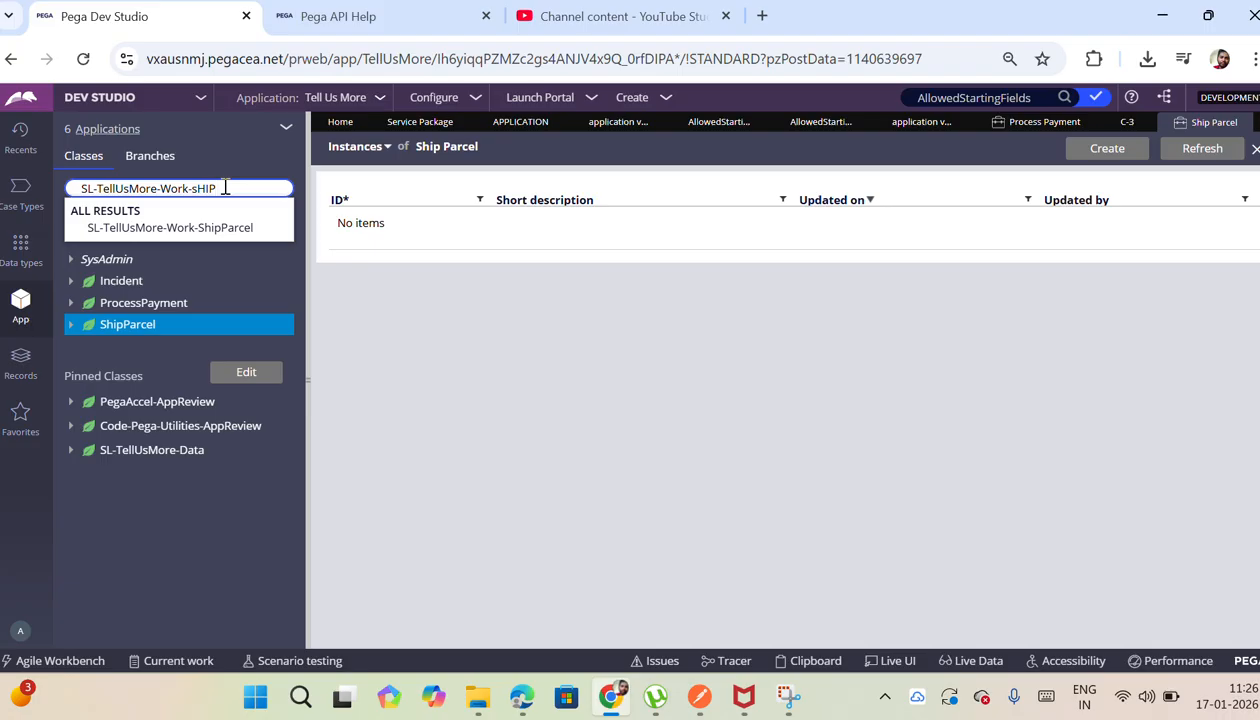
click(211, 228)
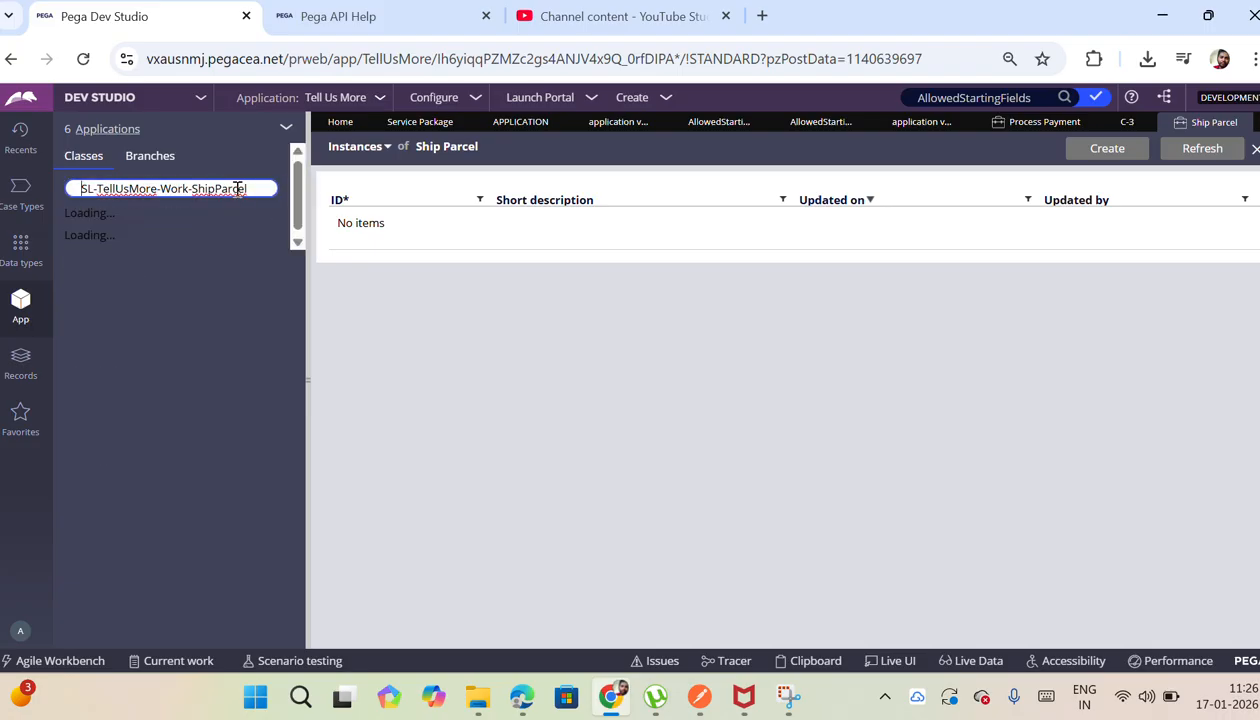
triple_click(238, 190)
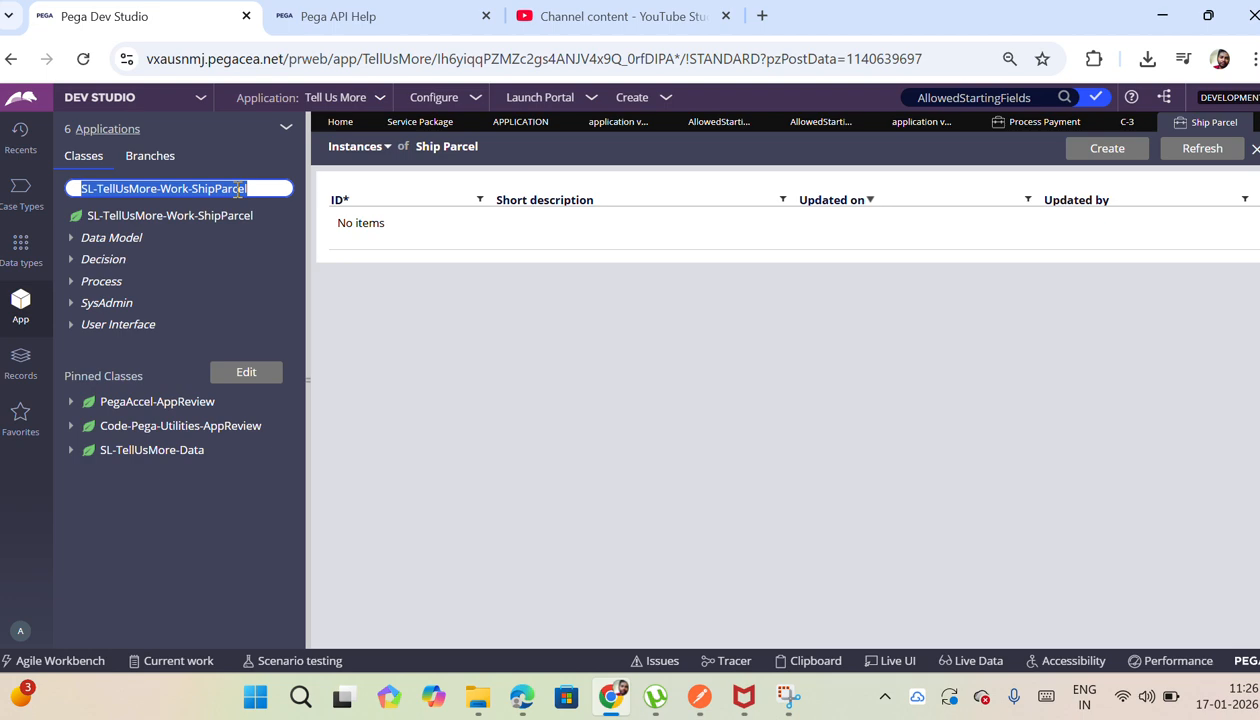
key(ctrl+c)
Step: Switch to Postman, set the body's caseTypeID to SL-TellUsMore-Work-ShipParcel, send the POST request and check the response status
key(alt+Tab)
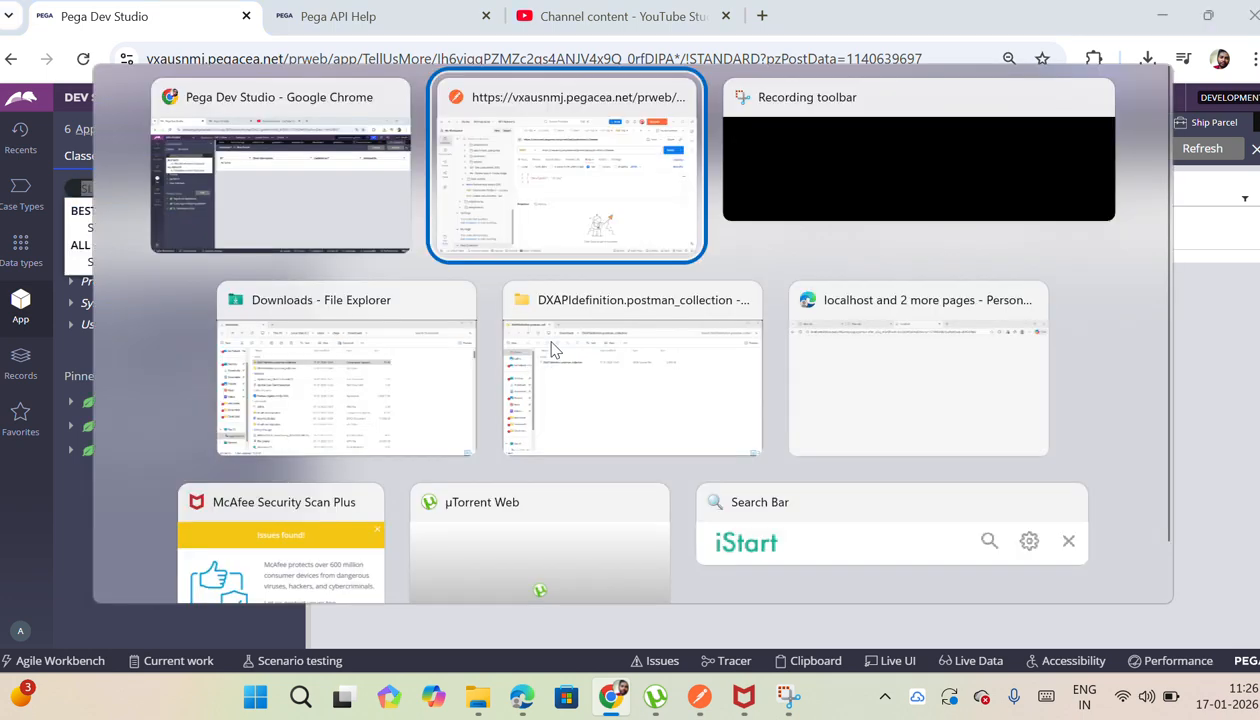
key(BackSpace)
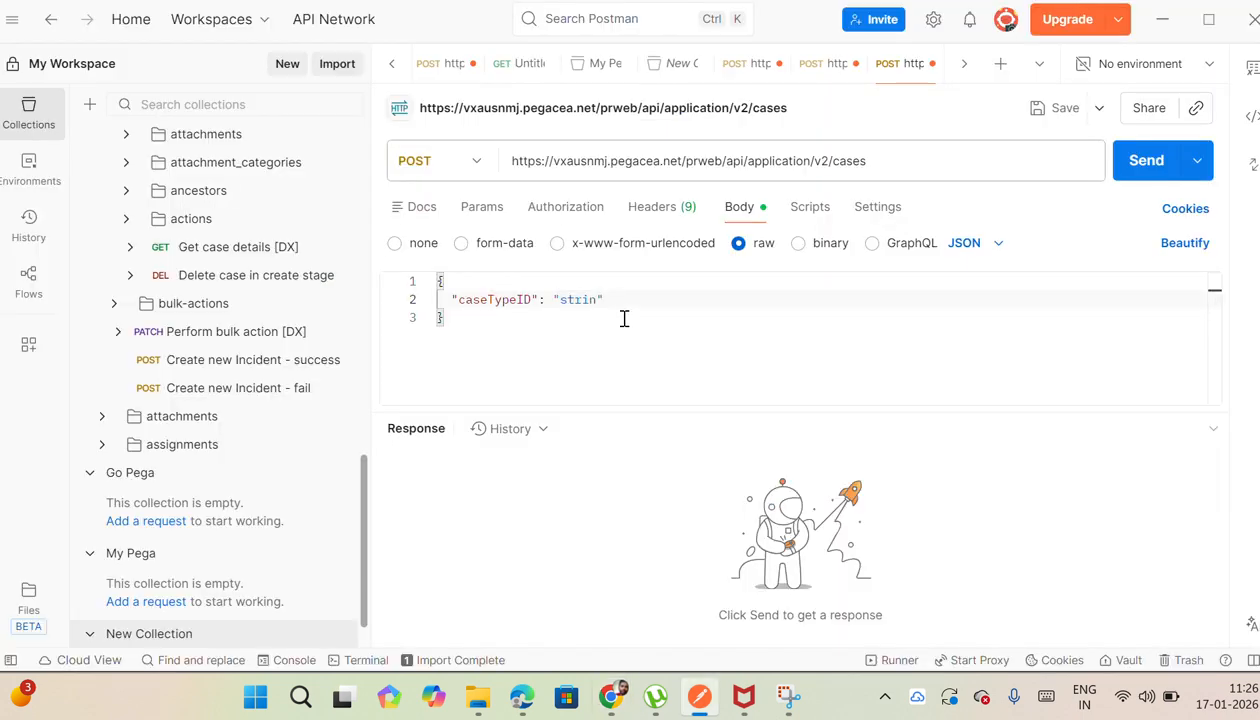
key(ctrl+v)
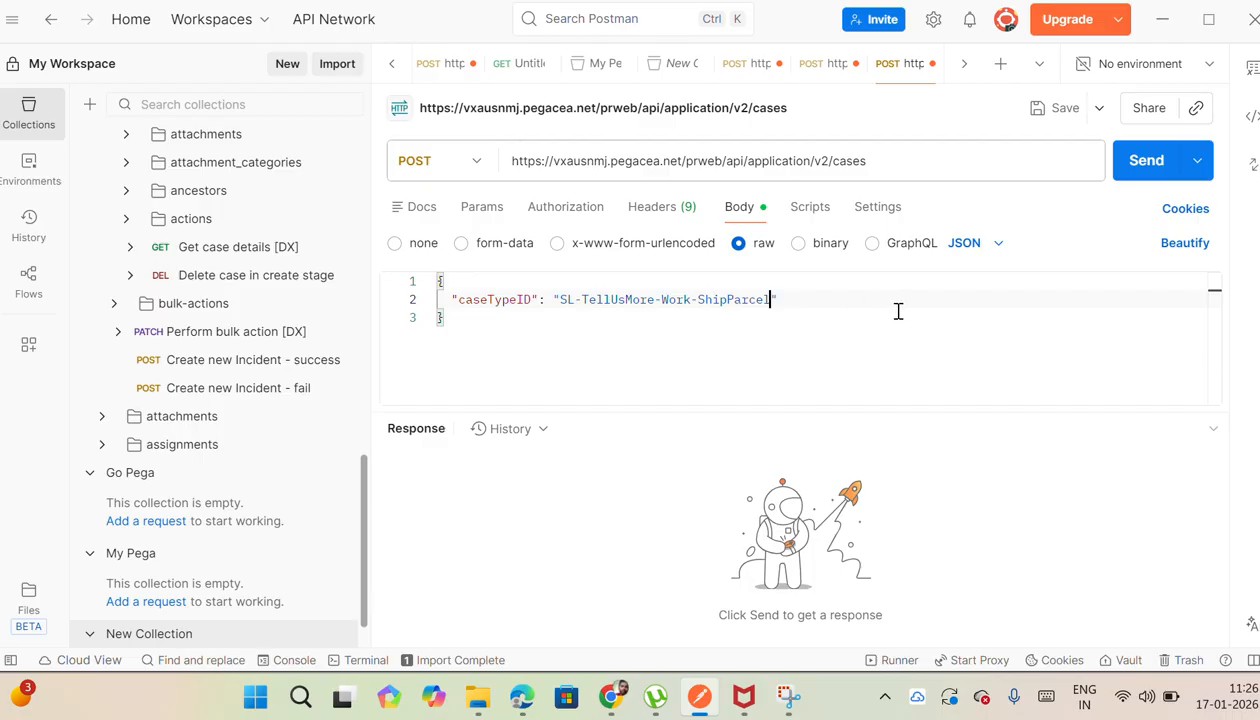
click(1131, 163)
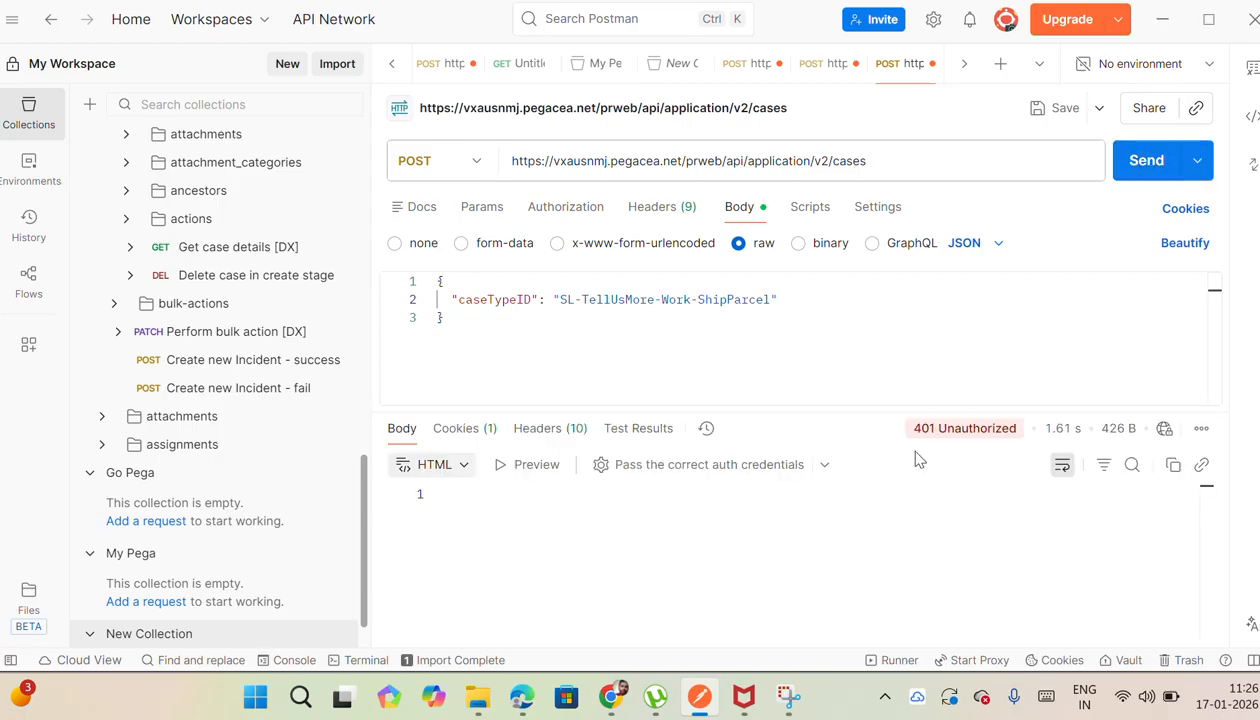
mouse_move(951, 443)
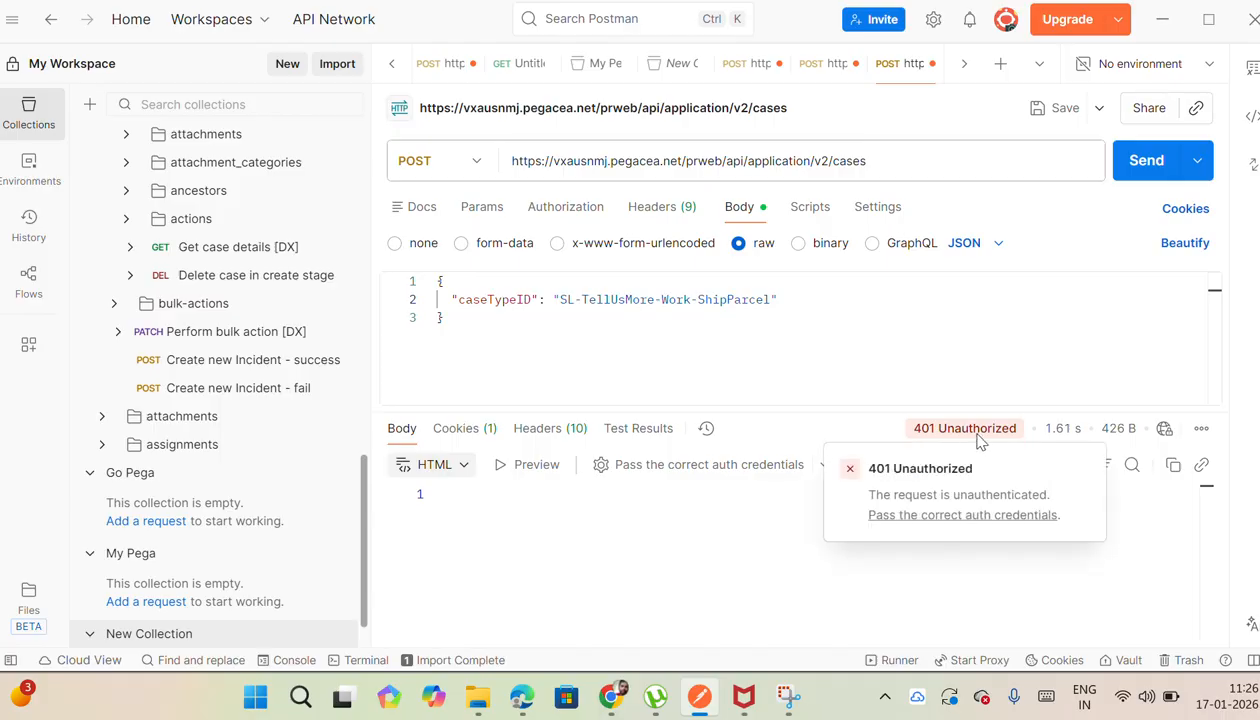
Step: Check the authentication setting of the application service package in Pega Dev Studio and the request's authorization type in Postman
key(alt+Tab)
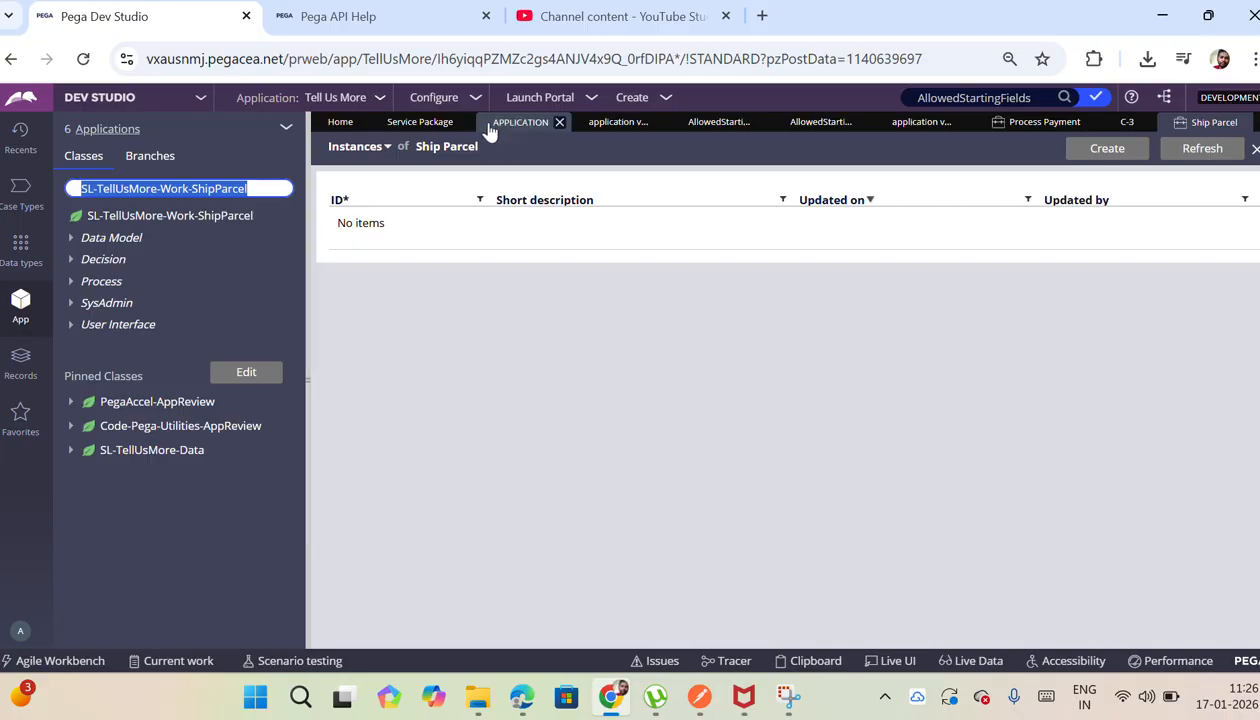
click(422, 124)
click(524, 128)
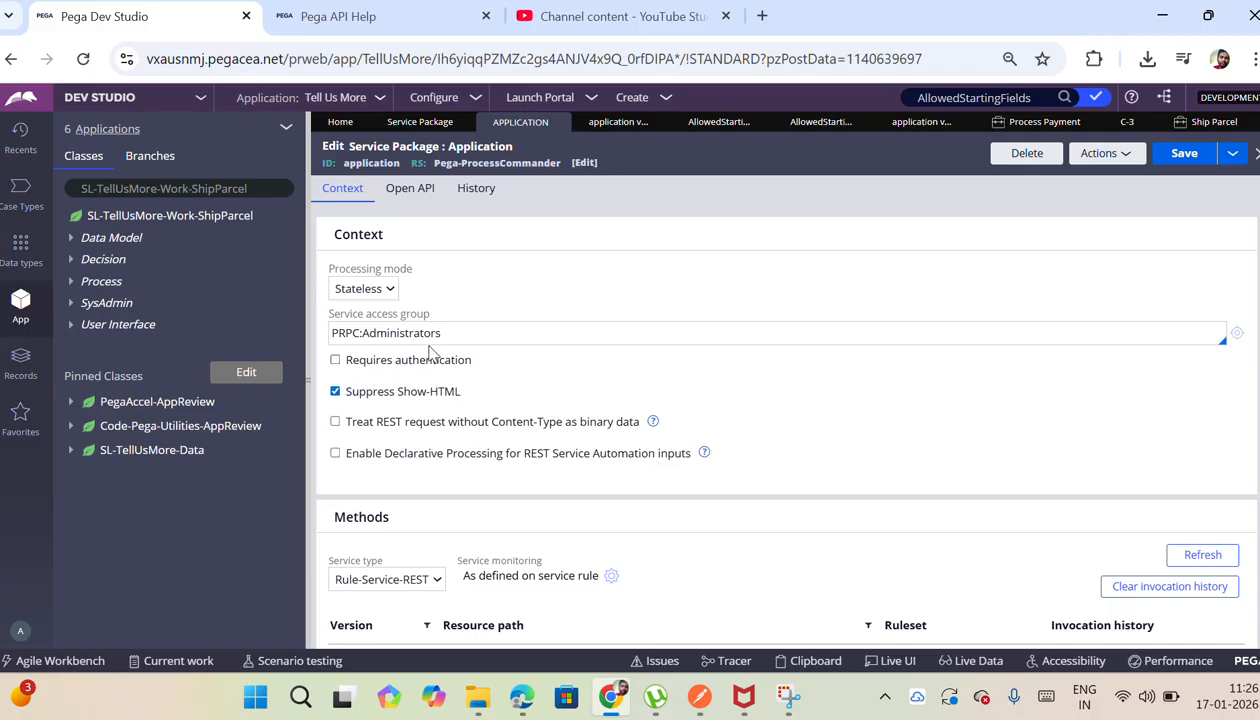
key(alt+Tab)
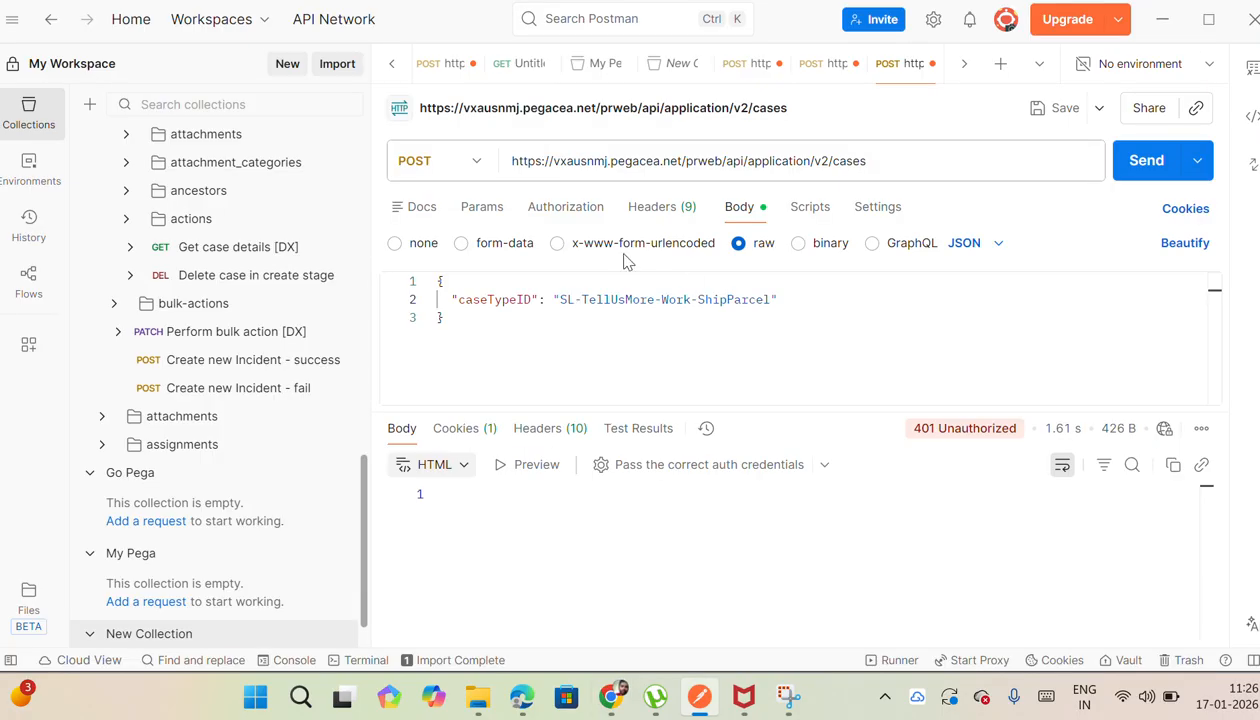
click(543, 206)
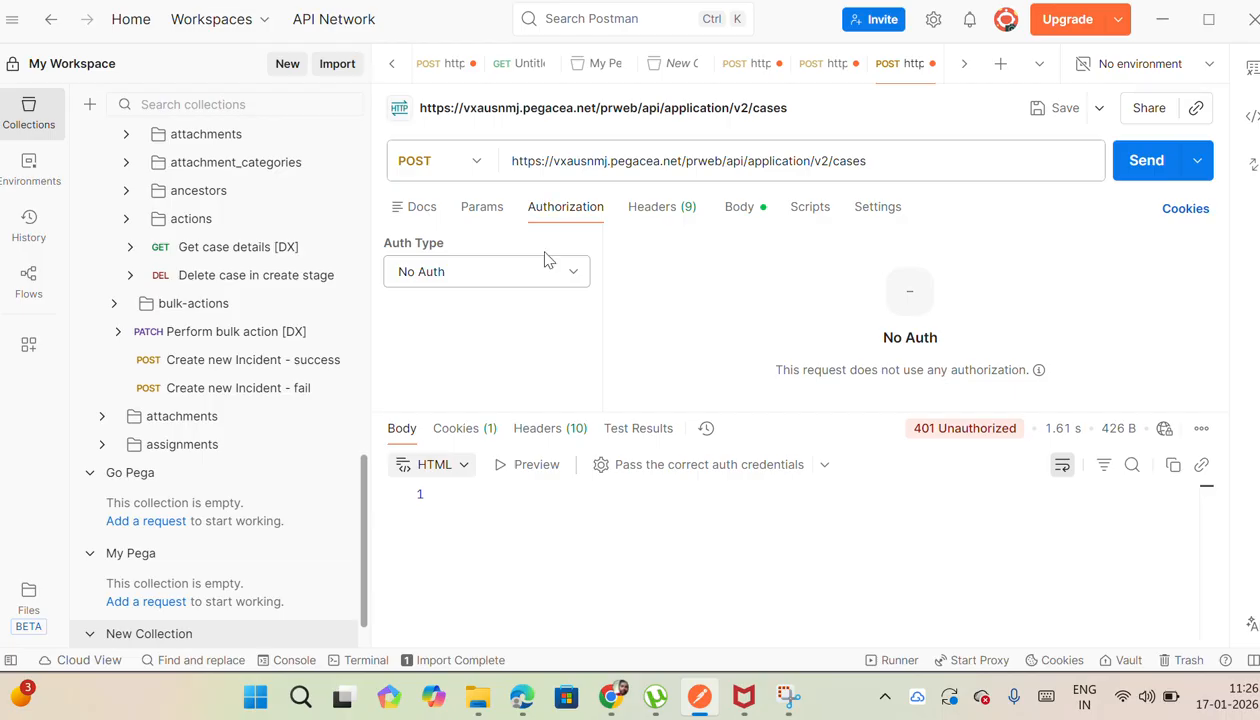
Step: Save the application service package in Pega Dev Studio, resend the POST request from Postman and check its status
key(alt+Tab)
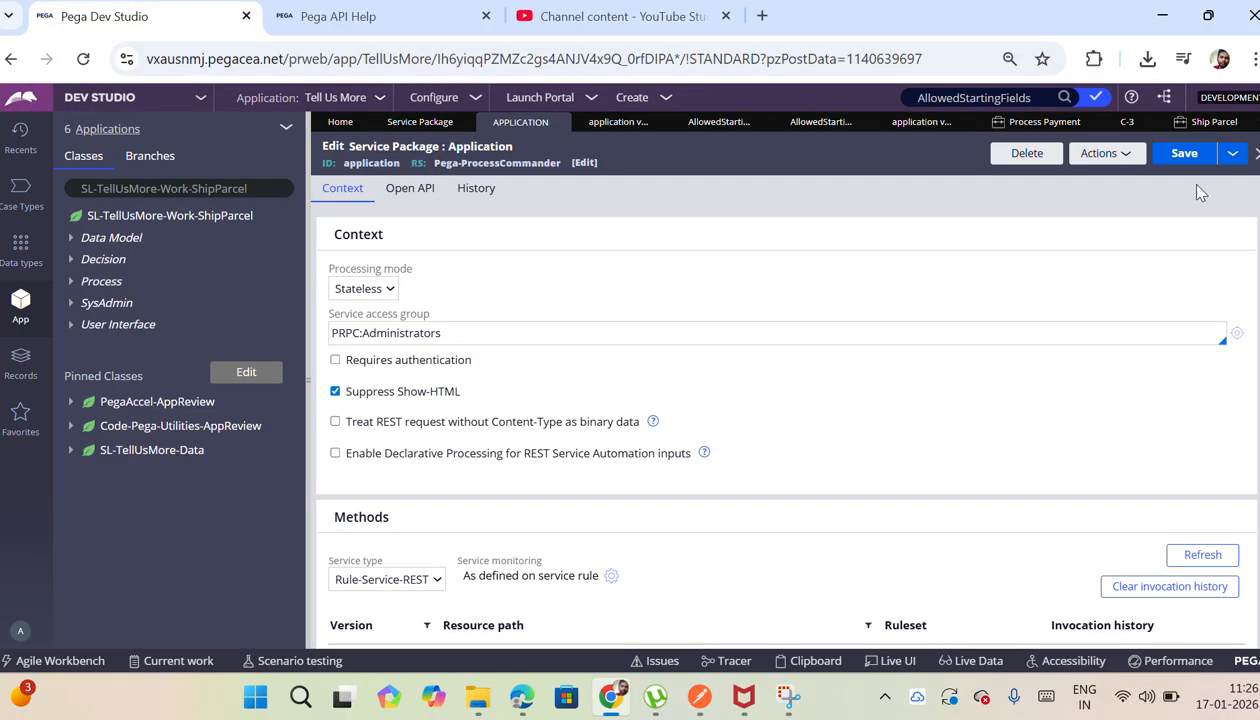
click(1185, 157)
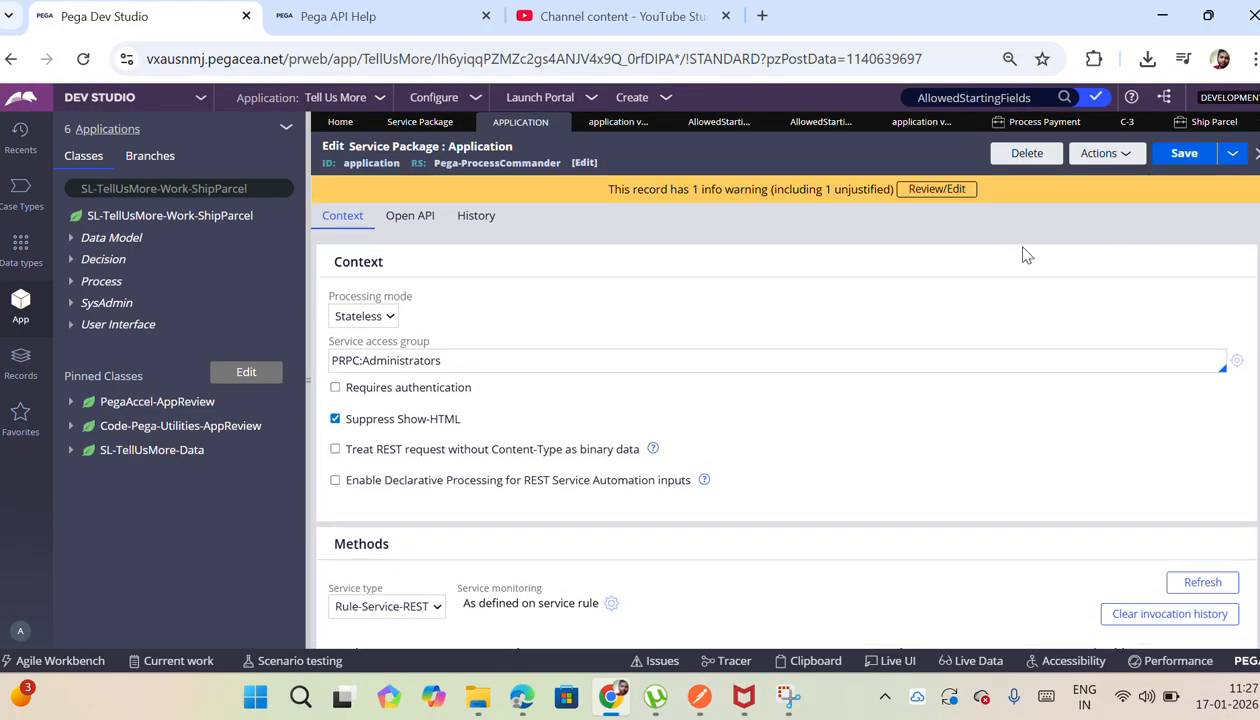
key(alt+Tab)
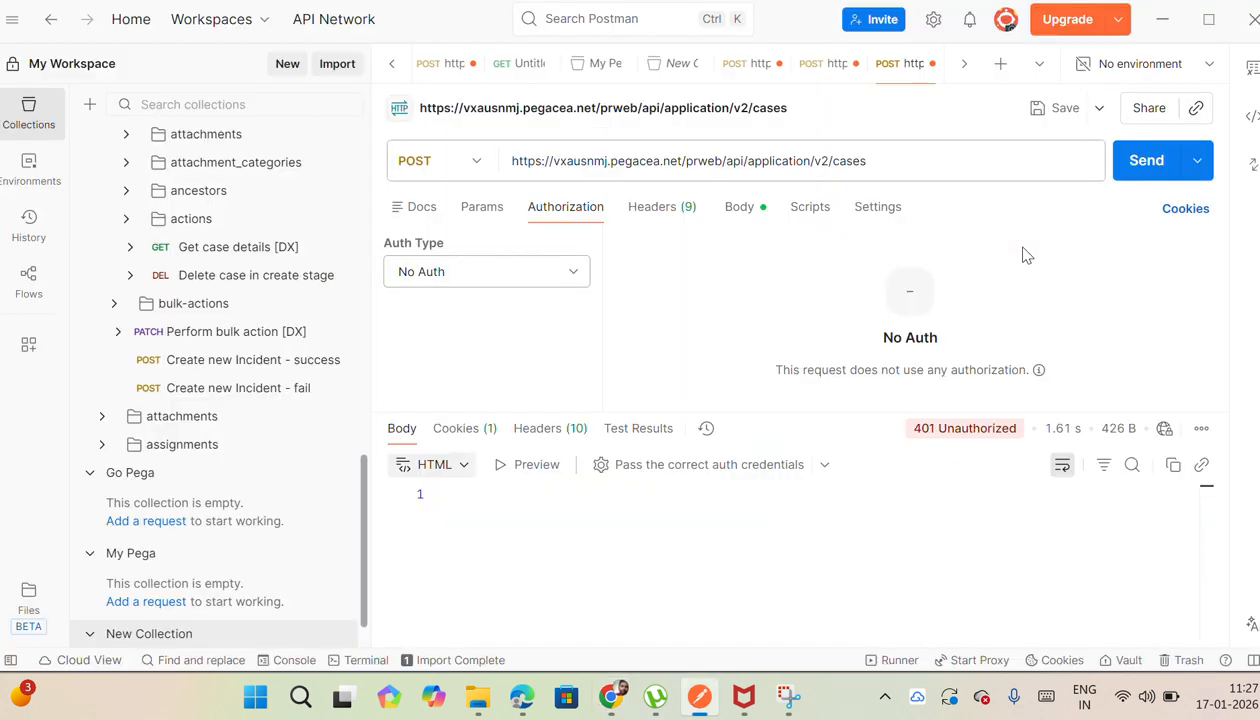
click(1146, 162)
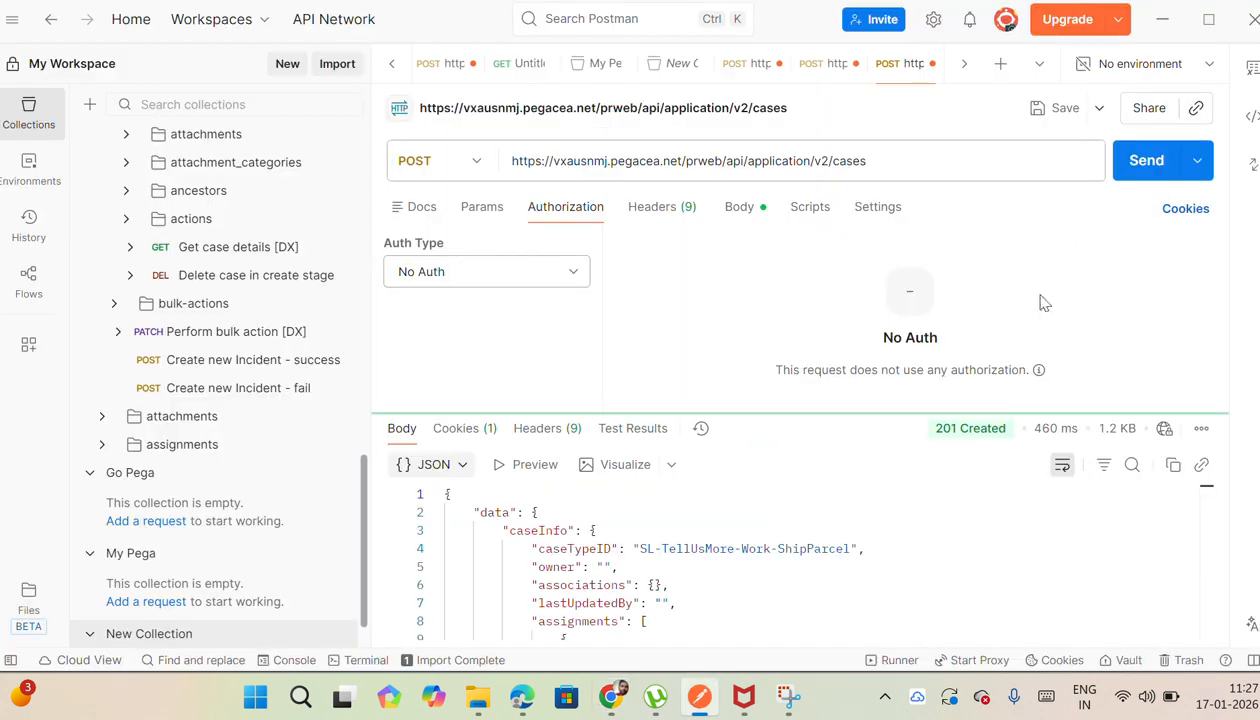
mouse_move(983, 444)
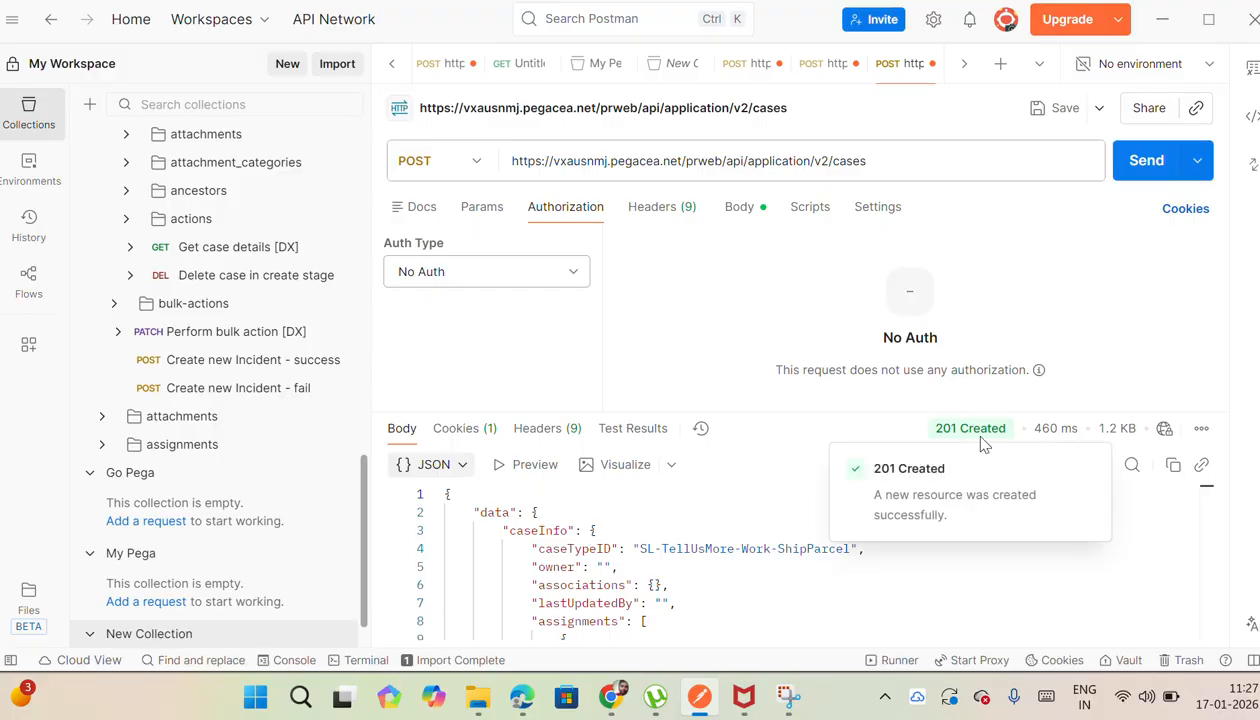
Step: Examine the case info and assignment details in the JSON response body of the unauthenticated request
click(775, 561)
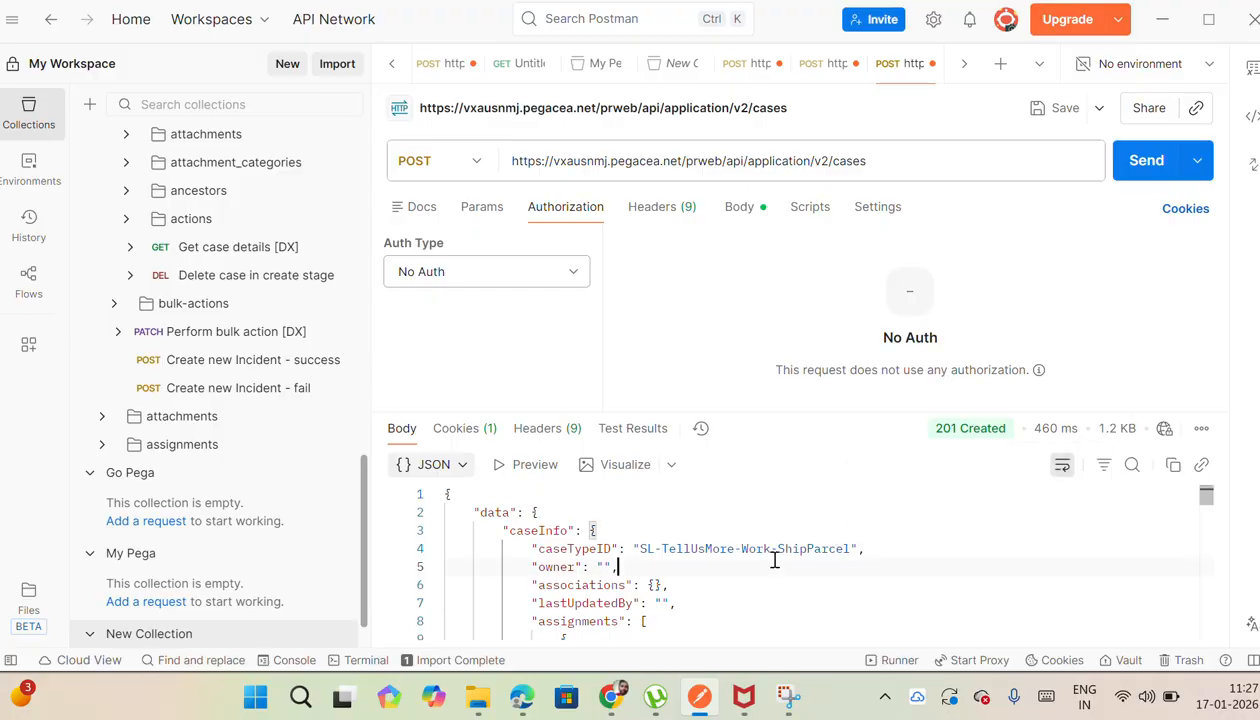
key(Down)
key(Down)
key(Down)
key(Down)
key(Down)
key(Down)
key(Down)
key(Down)
key(Down)
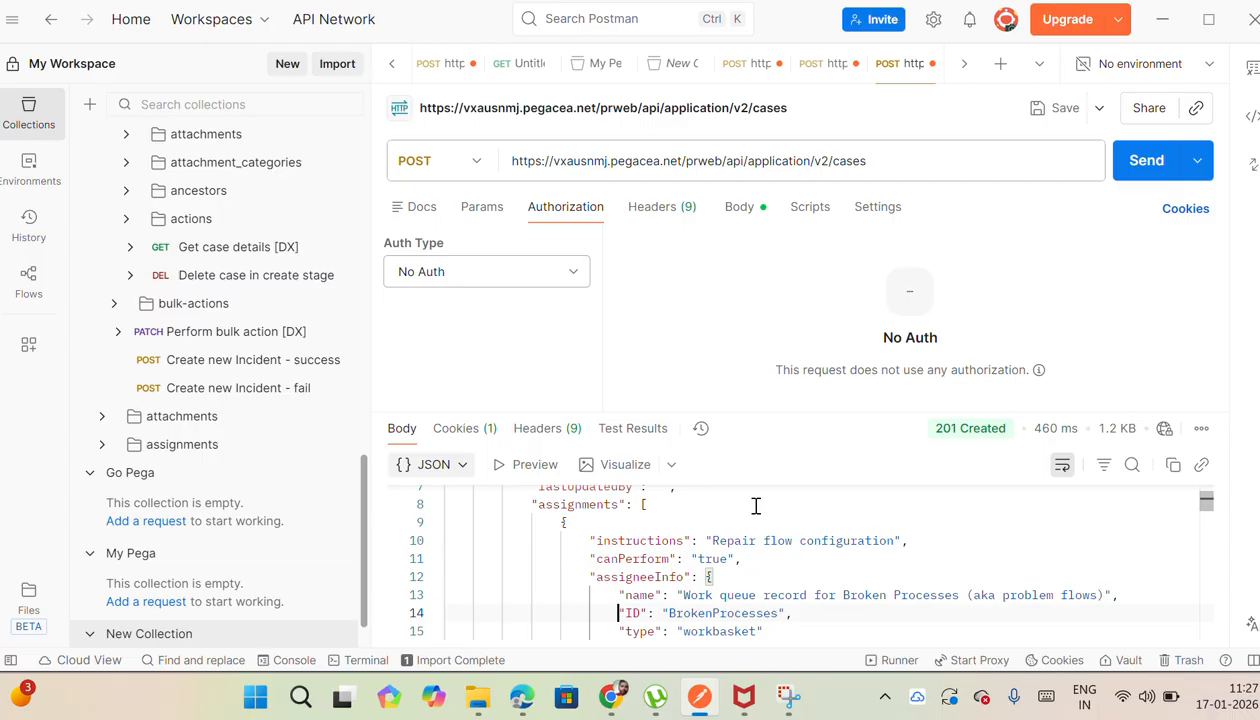
Step: Set the POST request's authorization type to Basic Auth
click(540, 273)
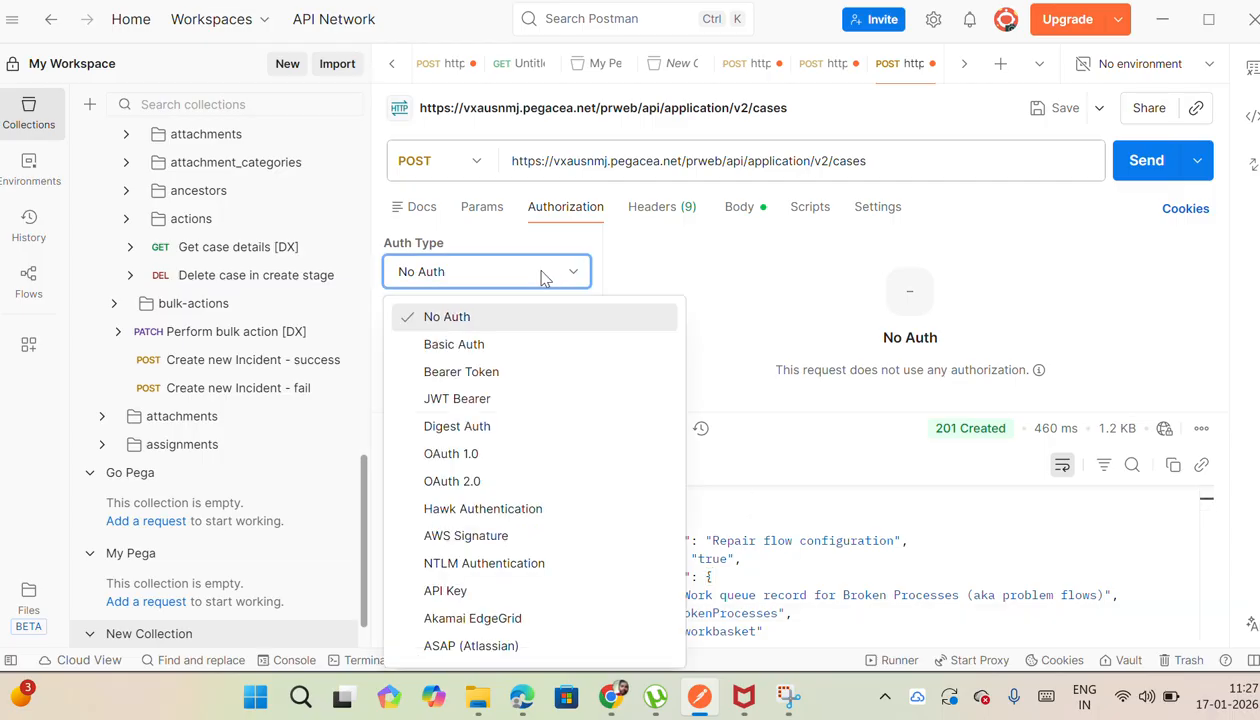
click(515, 344)
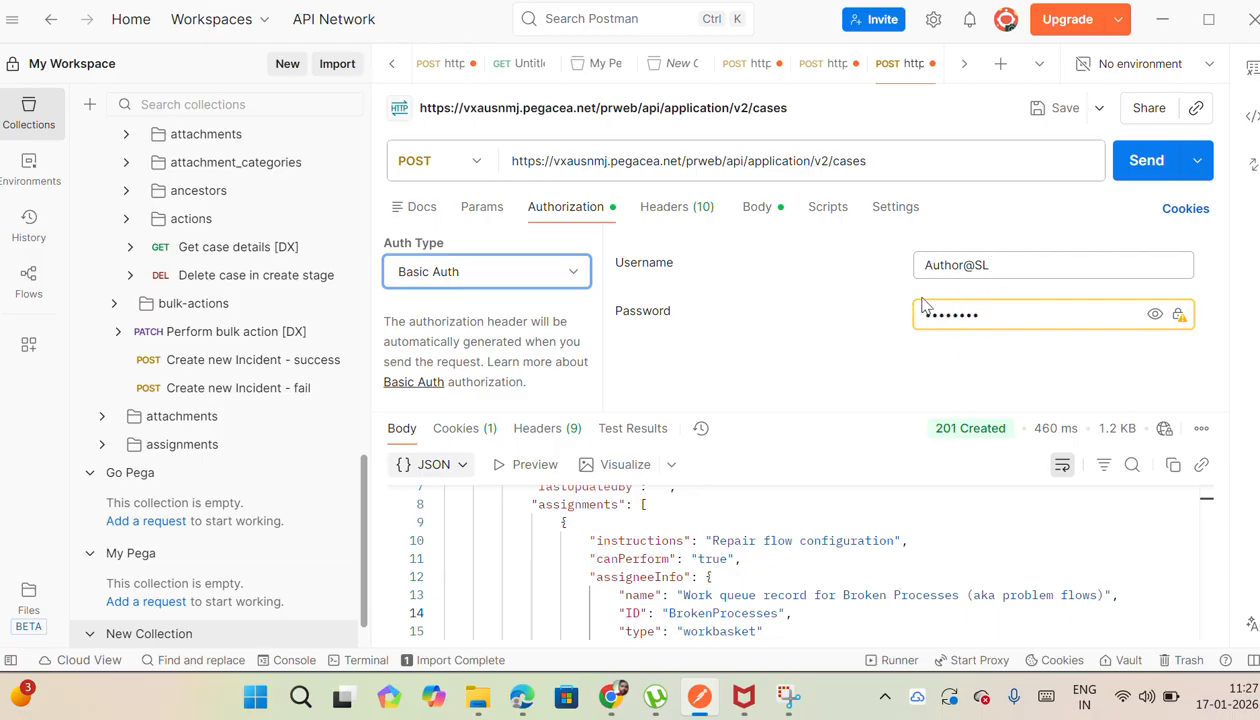
Step: Switch to Pega Dev Studio, require authentication of type Basic on the application service package, and save it
key(alt+Tab)
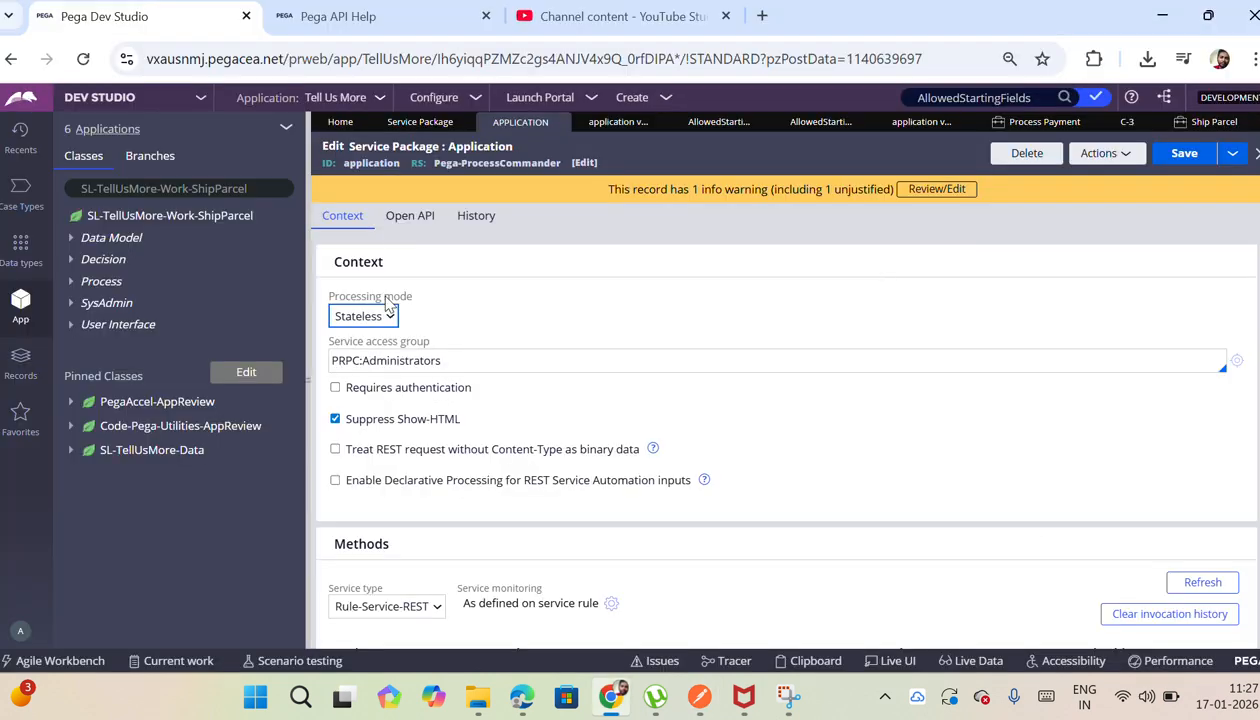
click(376, 389)
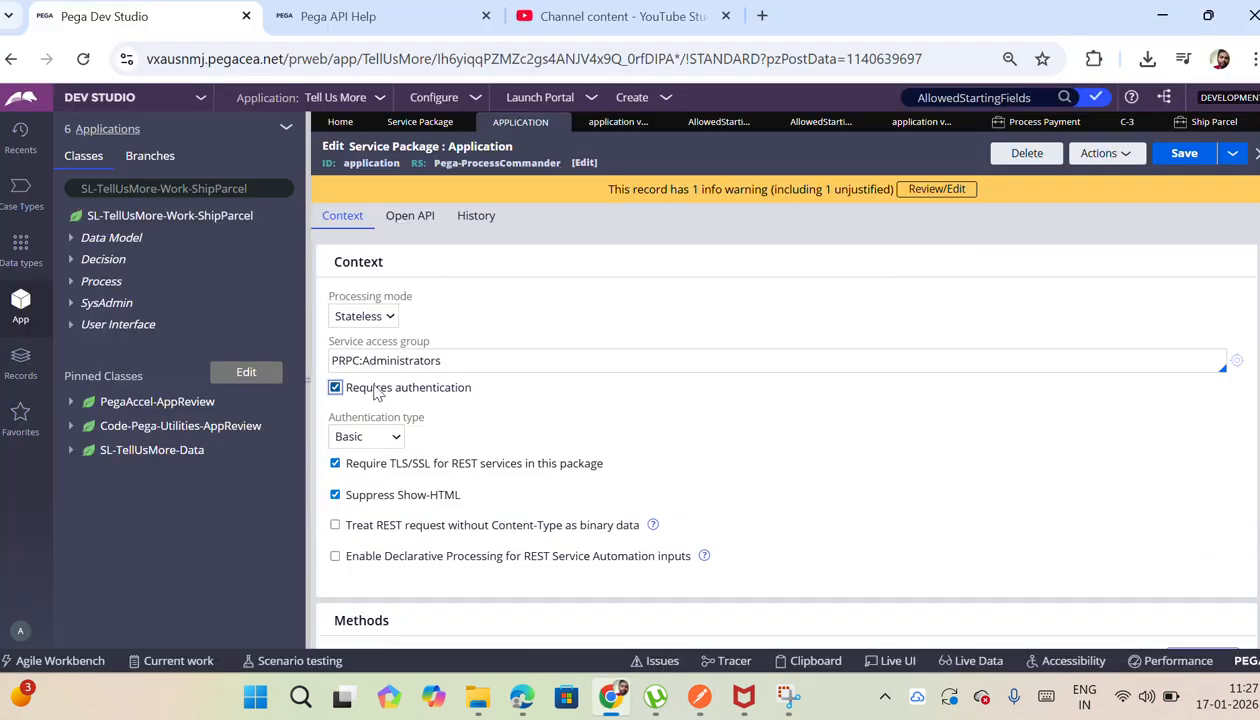
click(384, 439)
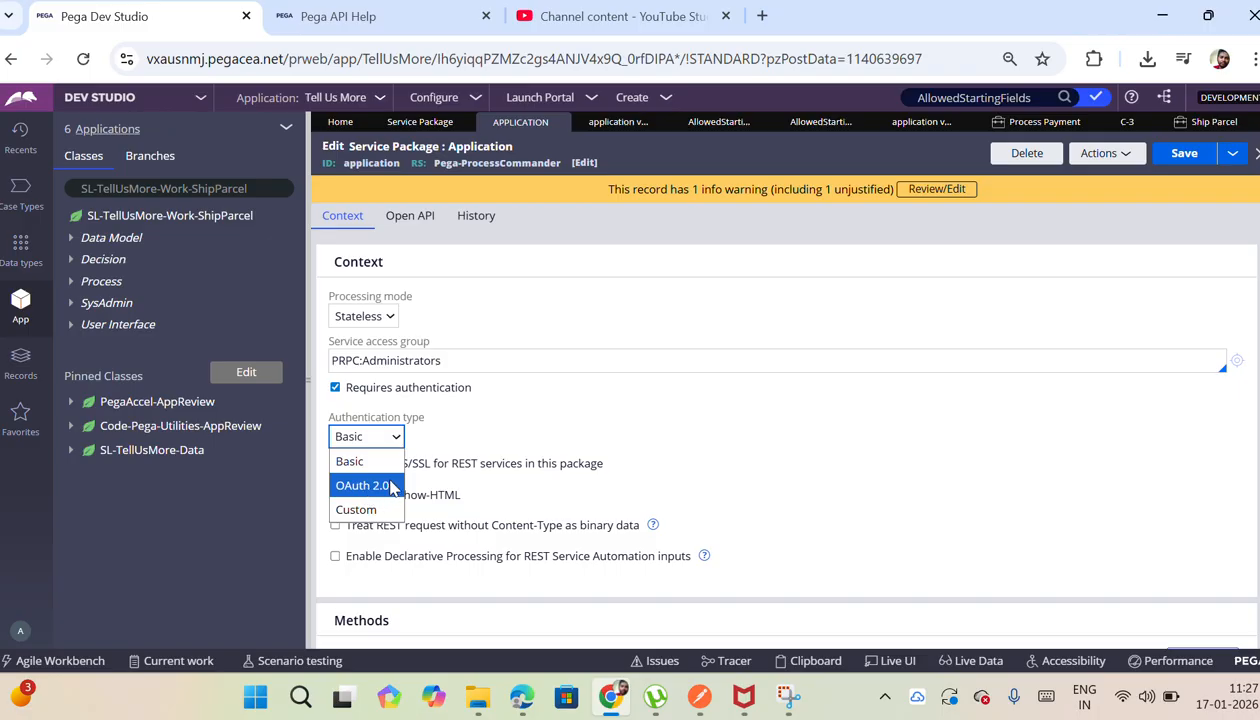
click(606, 384)
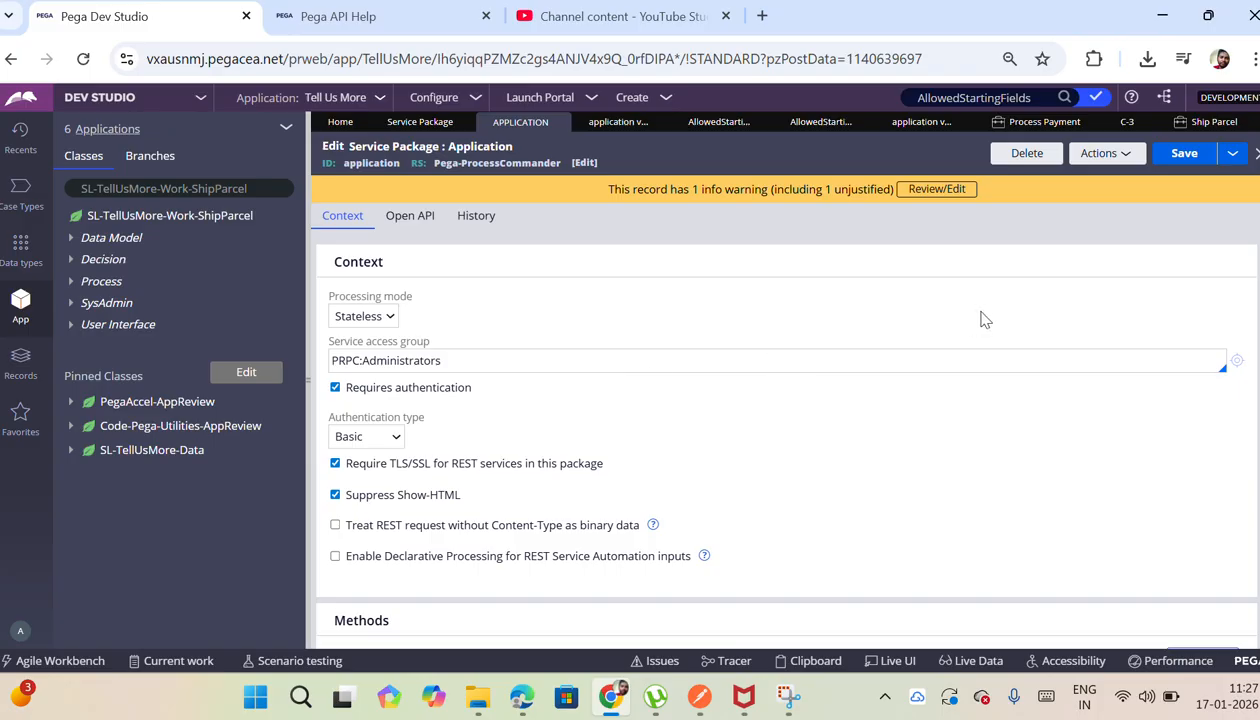
click(1170, 160)
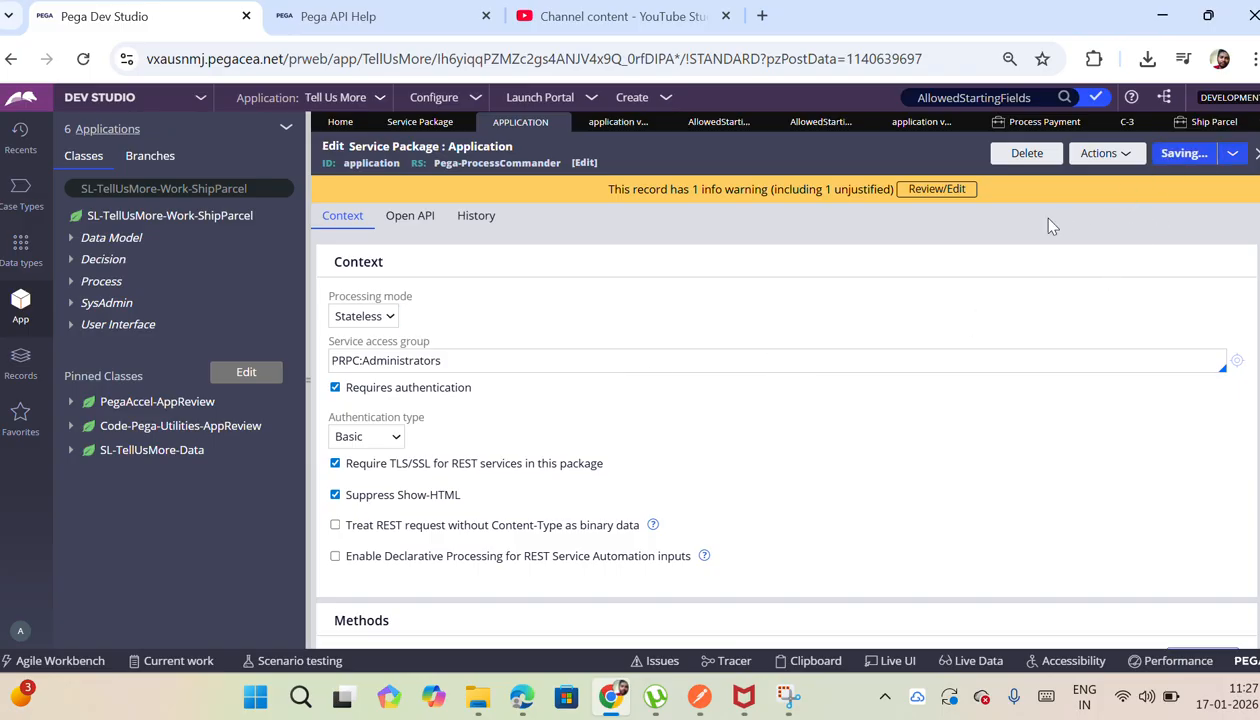
Step: Switch to Postman, send the case creation request with Basic Auth and check its status
key(alt+Tab)
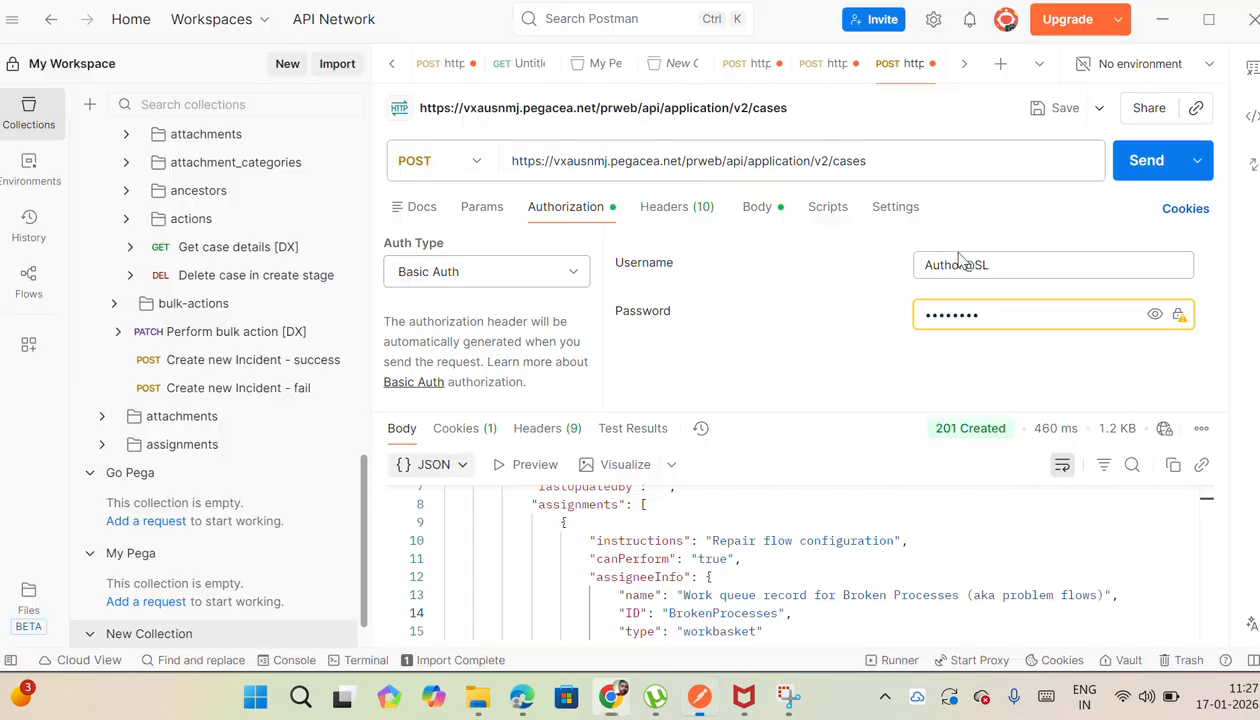
click(1146, 161)
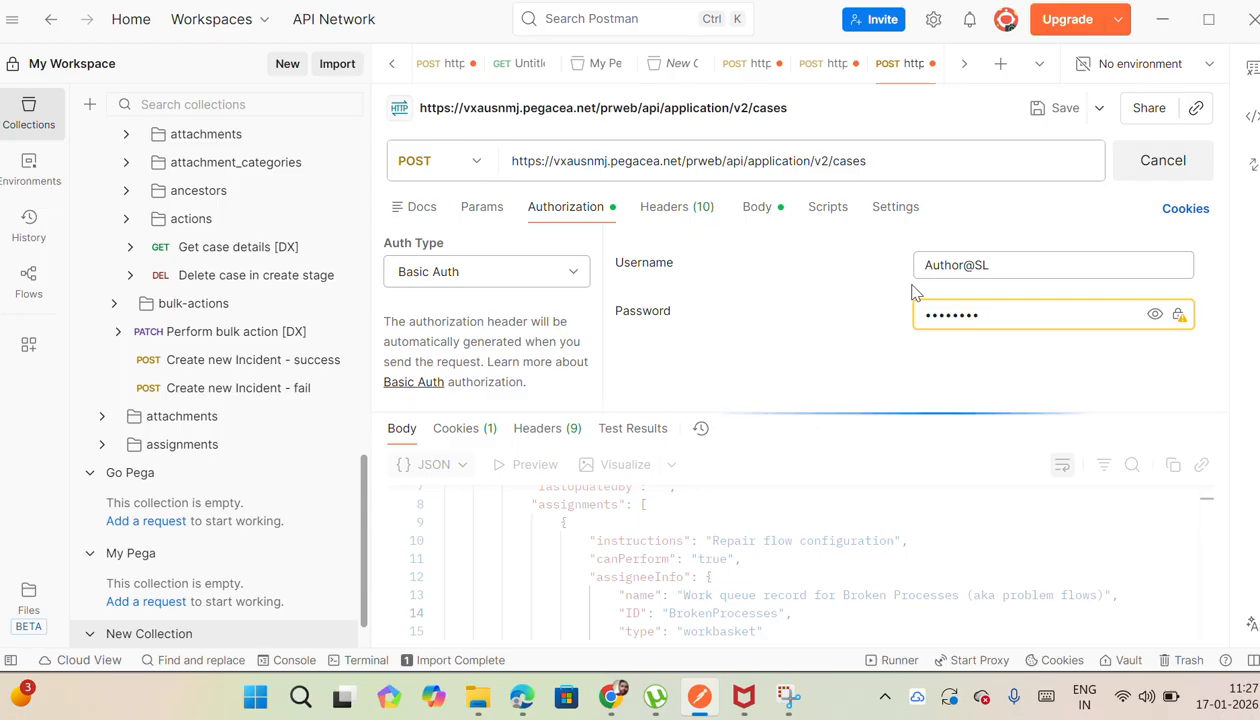
mouse_move(957, 433)
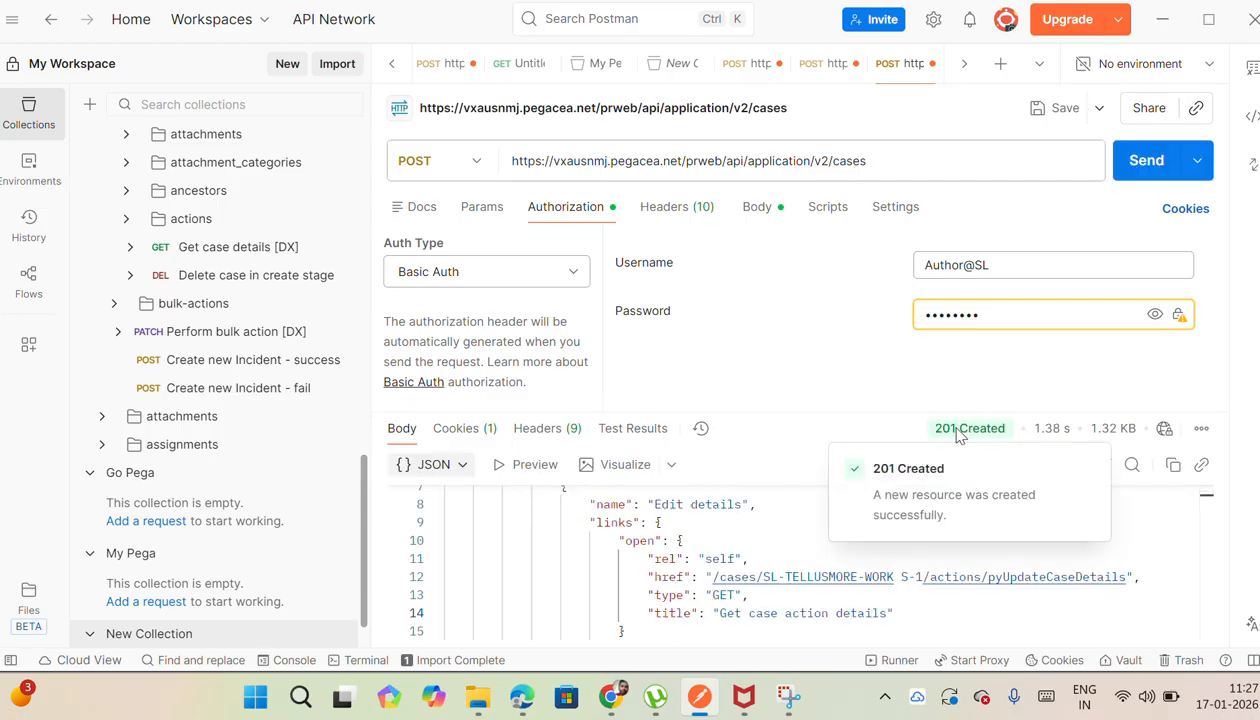
Step: Examine the authenticated request's JSON response for the new case's available actions, assignee, process and assignment action links
click(785, 527)
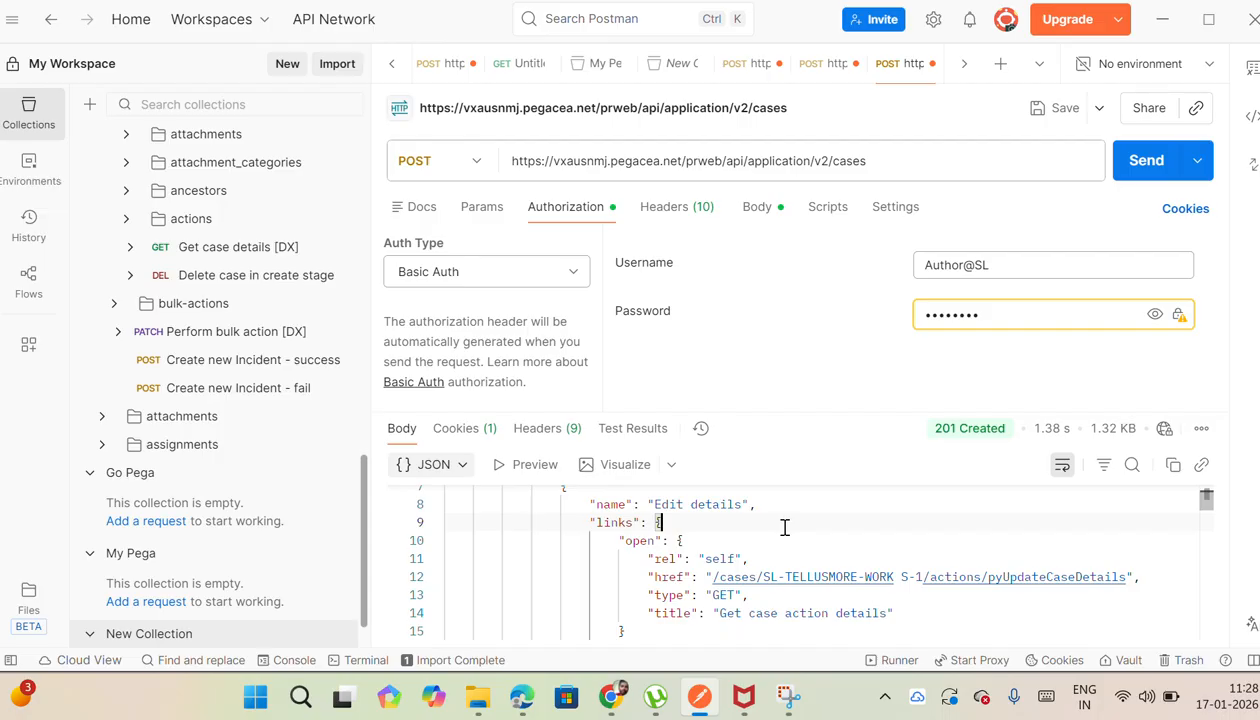
key(Down)
key(Down)
key(Down)
key(Down)
key(Down)
key(Down)
key(Down)
key(Down)
key(Down)
key(Down)
key(Down)
key(Down)
key(Down)
key(Down)
key(Down)
key(Down)
key(Down)
key(Down)
key(Down)
key(Down)
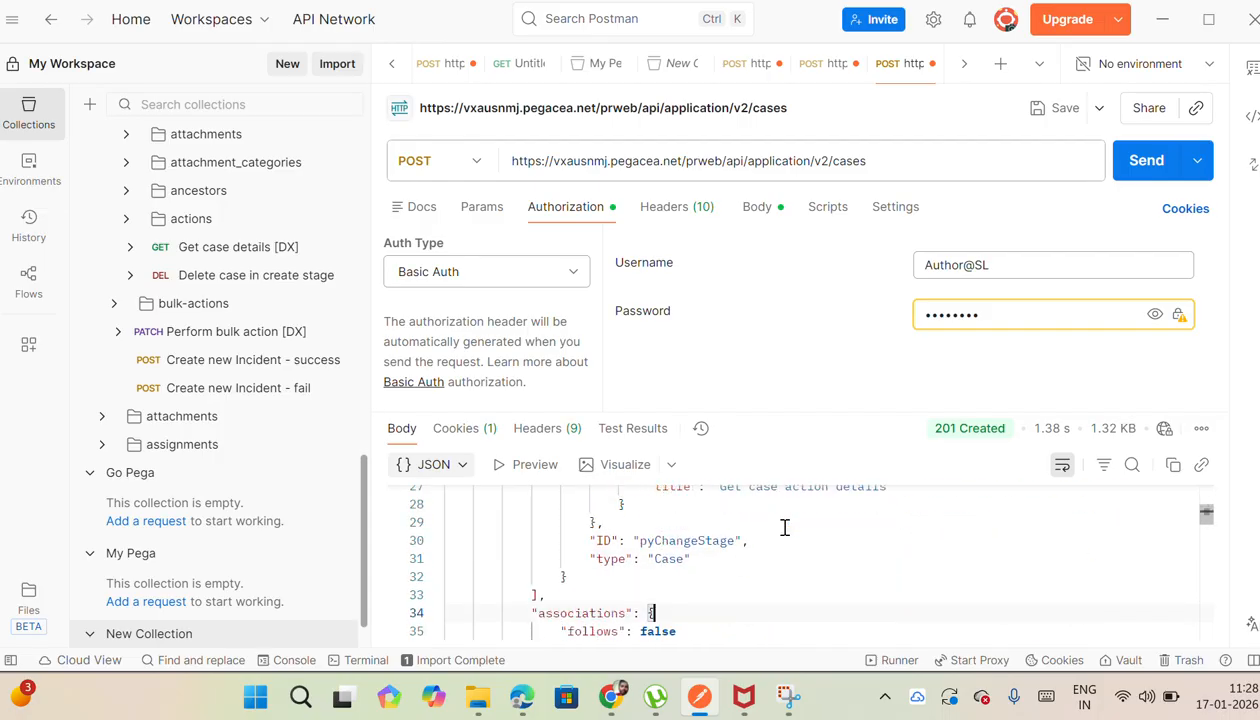
key(Down)
key(Down)
key(Down)
key(Down)
key(Down)
key(Down)
key(Down)
key(Down)
key(Down)
key(Down)
key(Down)
key(Down)
key(Down)
key(Down)
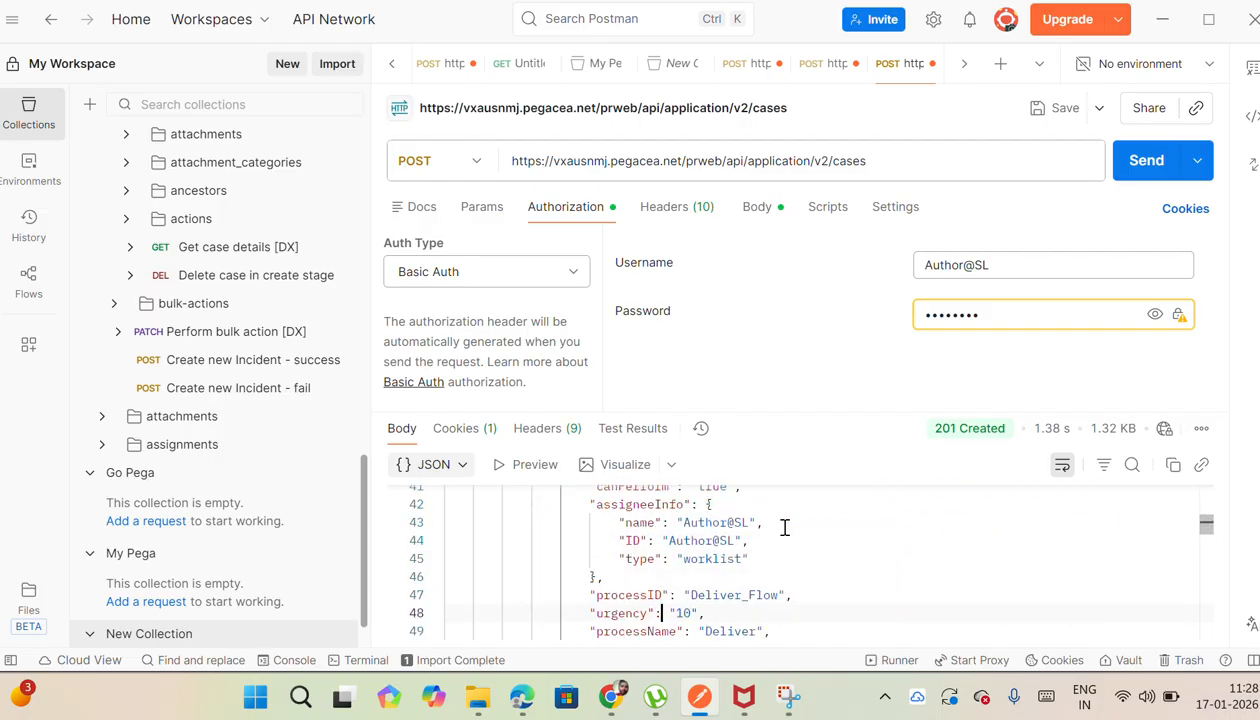
key(Down)
key(Down)
key(Down)
key(Down)
key(Down)
key(Down)
key(Down)
key(Down)
key(Down)
key(Down)
key(Down)
key(Down)
key(Down)
key(Down)
key(Down)
key(Down)
key(Down)
key(Down)
key(Down)
key(Down)
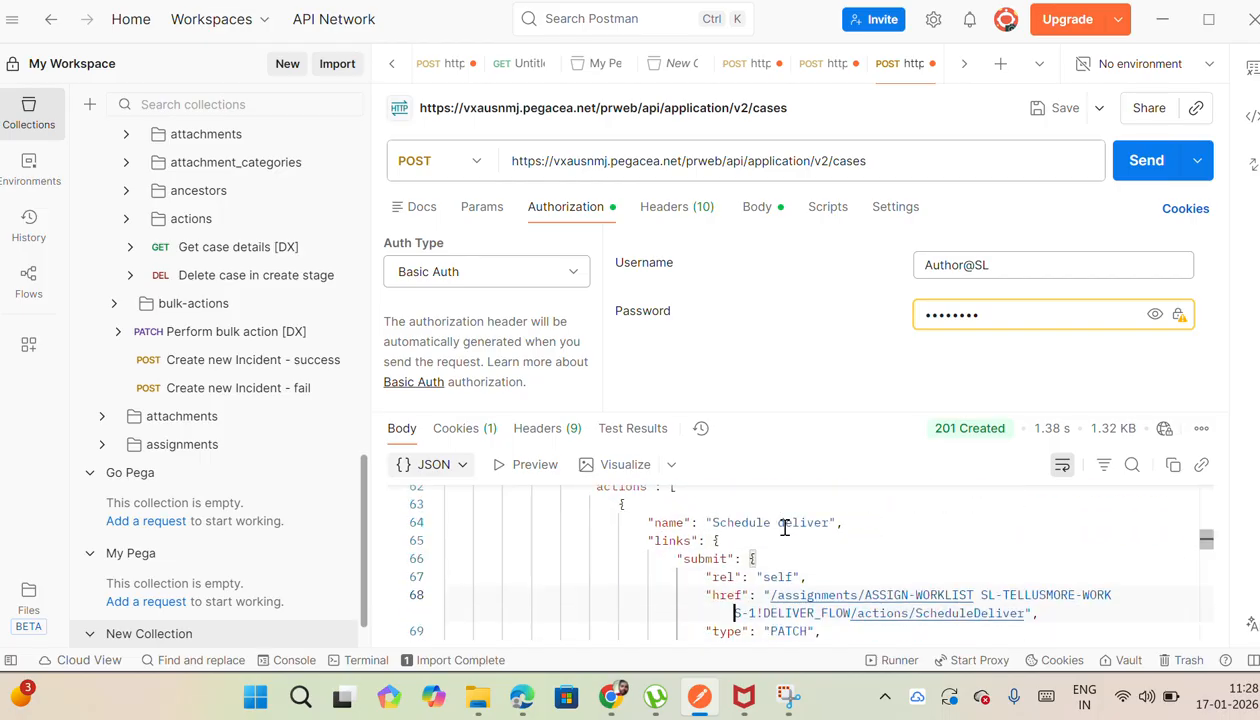
Step: Examine the Schedule deliver action's submit, save and open links in the JSON response, including their hrefs and request types
key(Down)
key(Down)
key(Down)
key(Down)
key(Down)
key(Down)
key(Down)
key(Down)
key(Down)
key(Down)
key(Down)
key(Down)
key(Down)
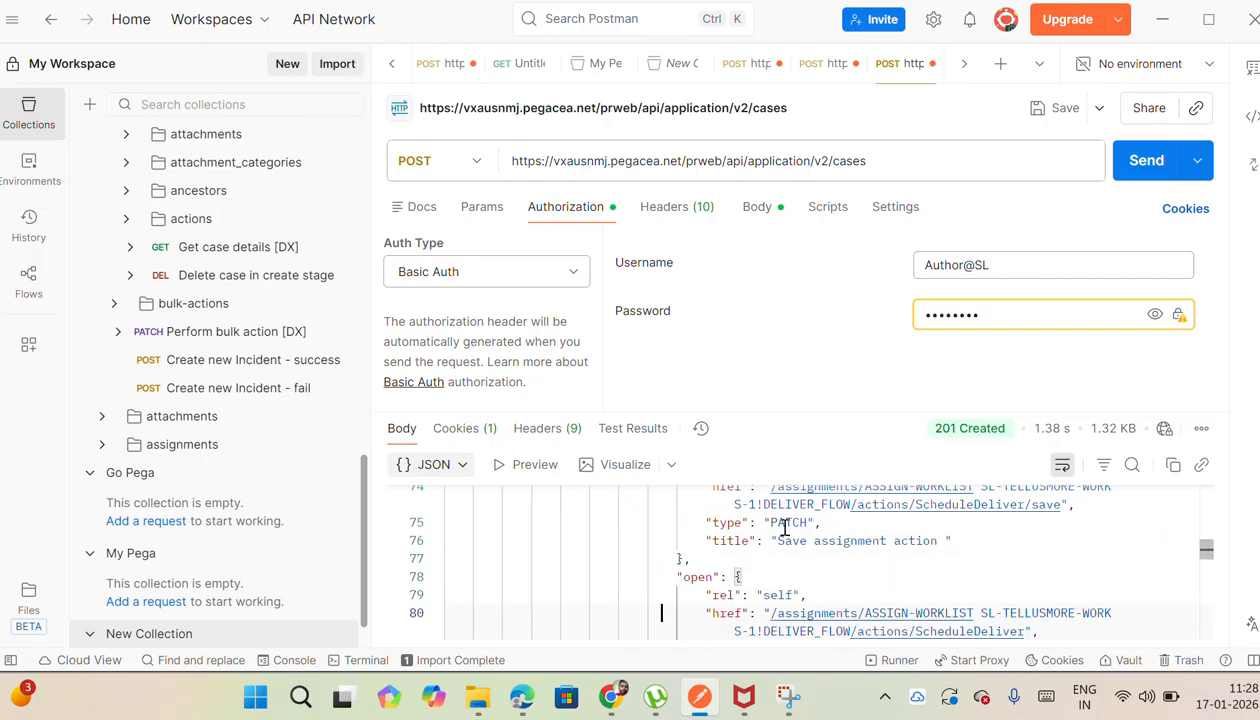
key(Down)
key(Down)
key(Down)
key(Down)
key(Down)
key(Down)
key(Down)
key(Down)
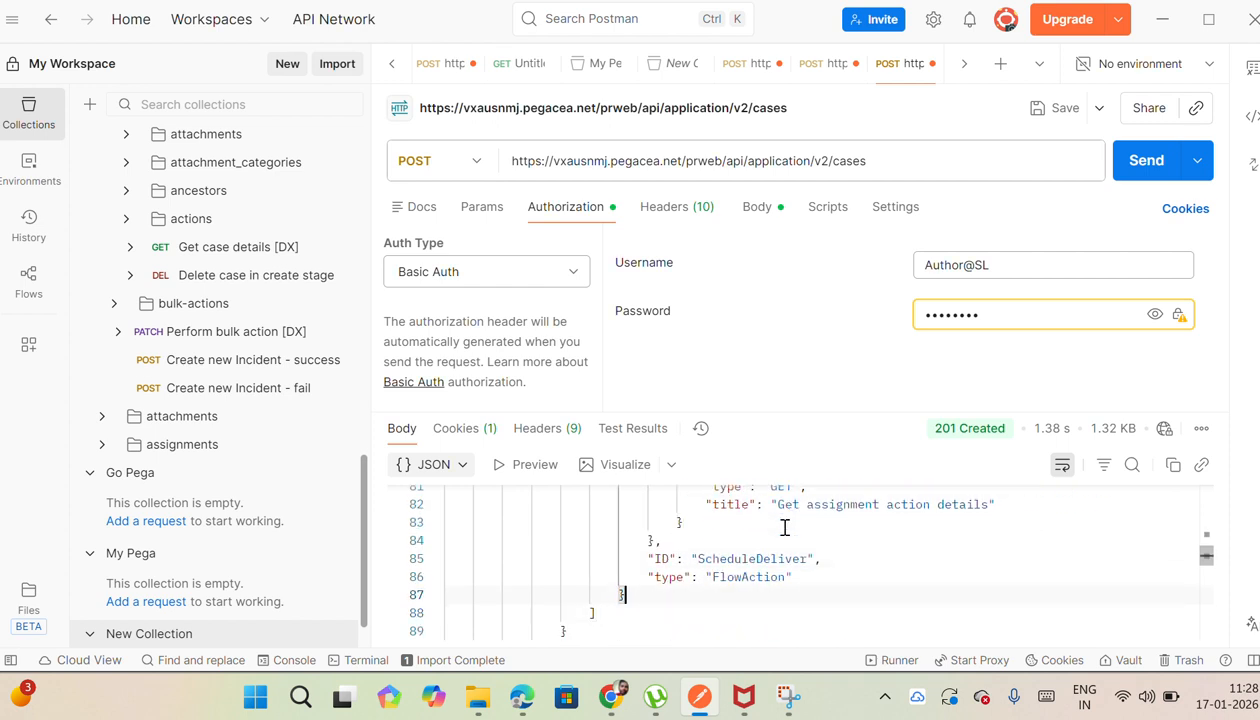
key(Up)
key(Up)
key(Up)
key(Up)
key(Up)
key(Up)
key(Up)
key(Up)
key(Up)
key(Up)
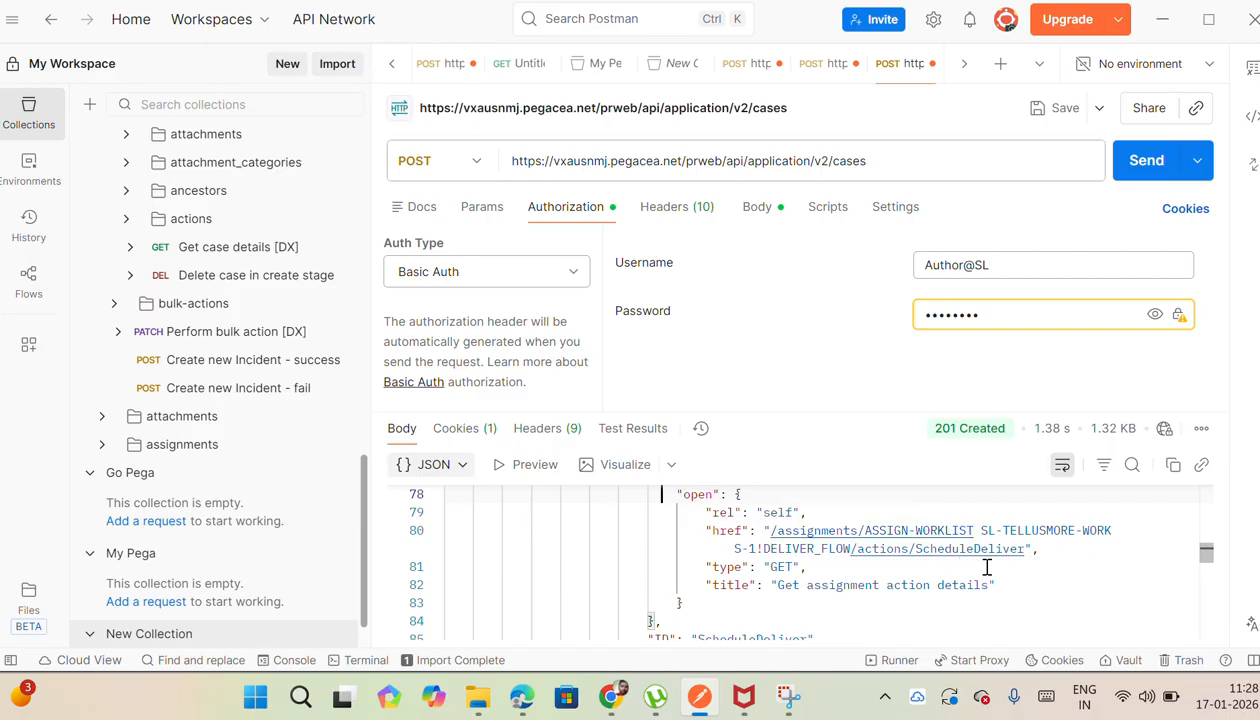
Step: Examine the remaining case information in the JSON response, including its creation details and the Create, Deliver and Resolve stages
click(839, 582)
key(Down)
key(Down)
key(Down)
key(Down)
key(Down)
key(Down)
key(Down)
key(Down)
key(Down)
key(Down)
key(Down)
key(Down)
key(Down)
key(Down)
key(Down)
key(Down)
key(Down)
key(Down)
key(Down)
key(Down)
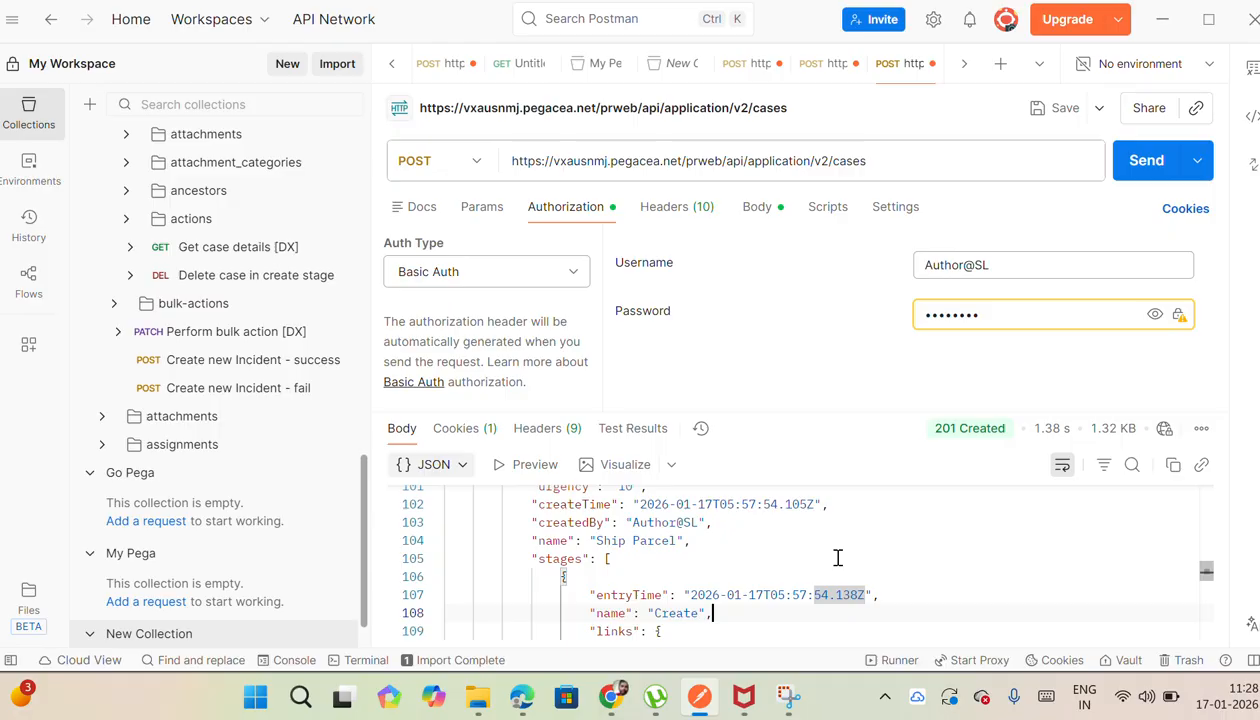
key(Down)
key(Down)
key(Down)
key(Down)
key(Down)
key(Down)
key(Down)
key(Down)
key(Down)
key(Down)
key(Down)
key(Down)
key(Down)
key(Down)
key(Down)
key(Down)
key(Down)
key(Down)
key(Down)
key(Down)
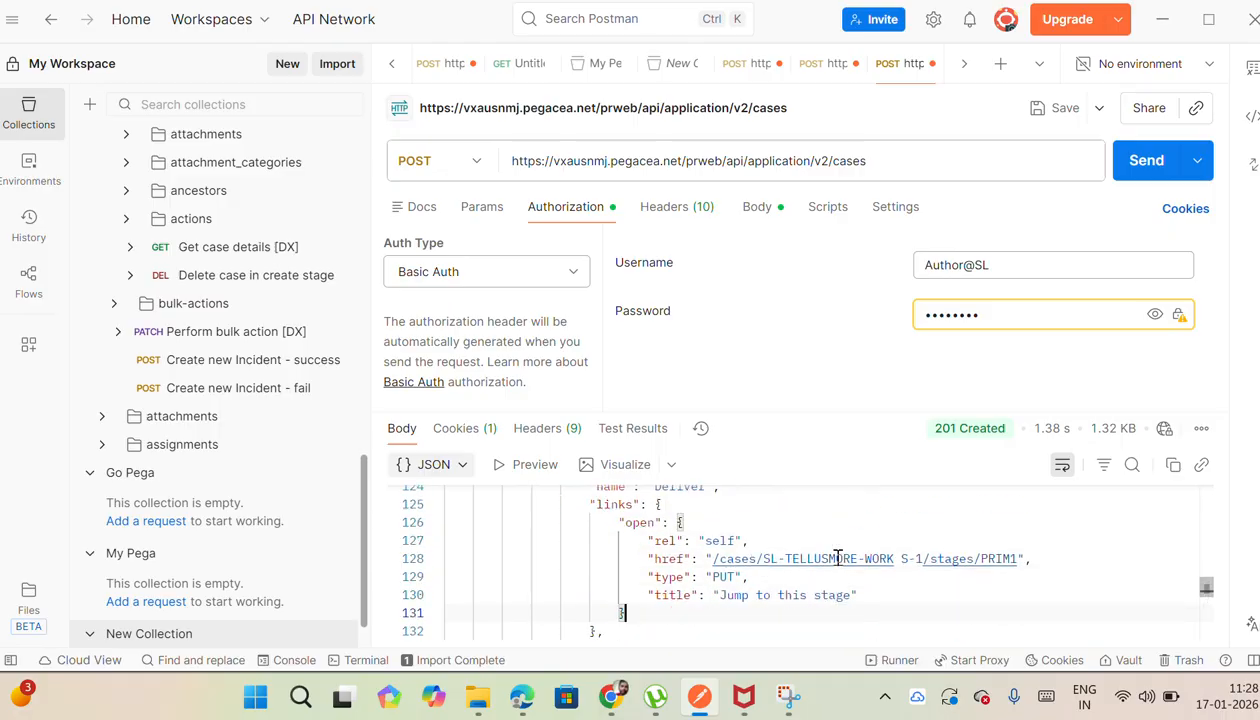
key(Down)
key(Down)
key(Down)
key(Down)
key(Down)
key(Down)
key(Down)
key(Down)
key(Down)
key(Down)
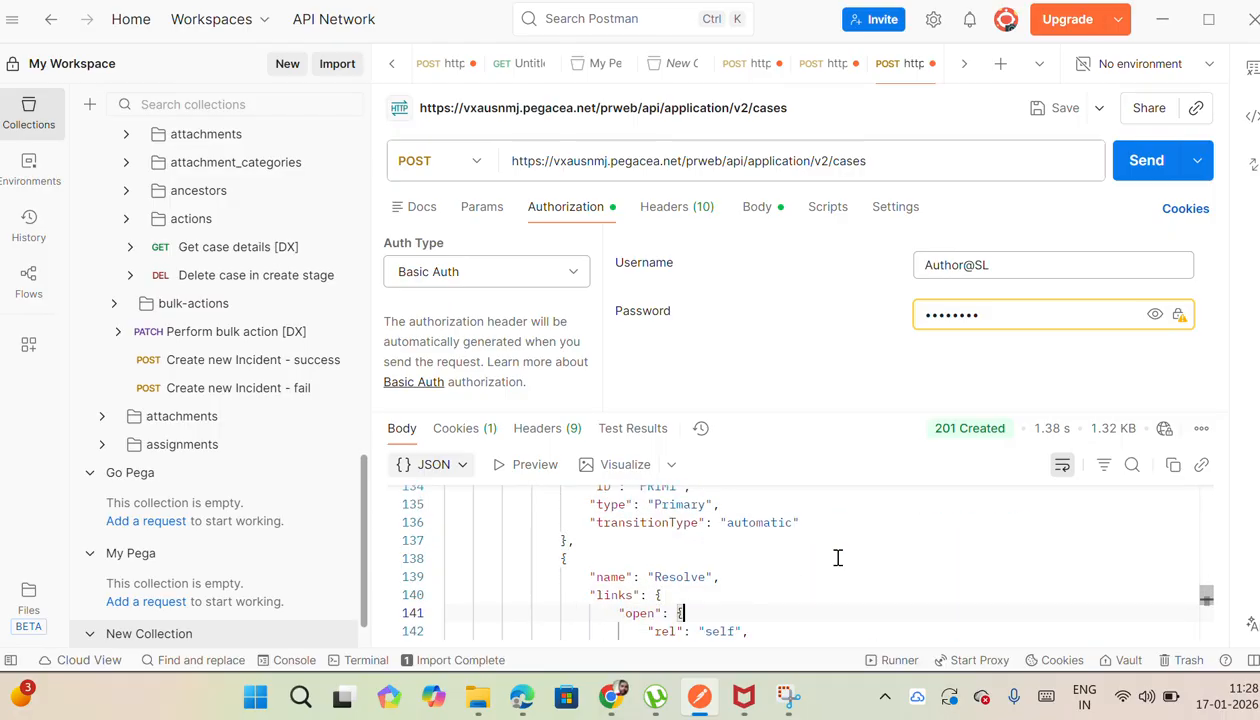
Step: Switch to Pega Dev Studio, refresh the Ship Parcel instances list and open case C-4 to check its assignment
key(alt+Tab)
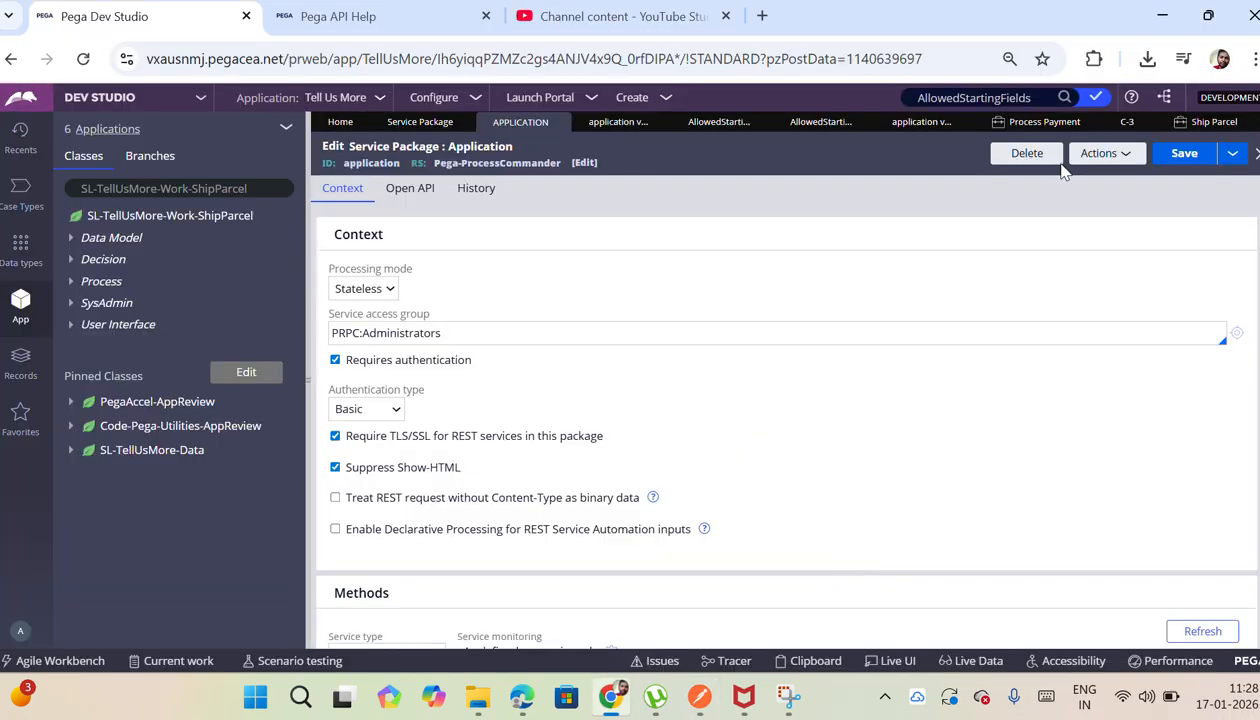
click(1193, 127)
click(1192, 149)
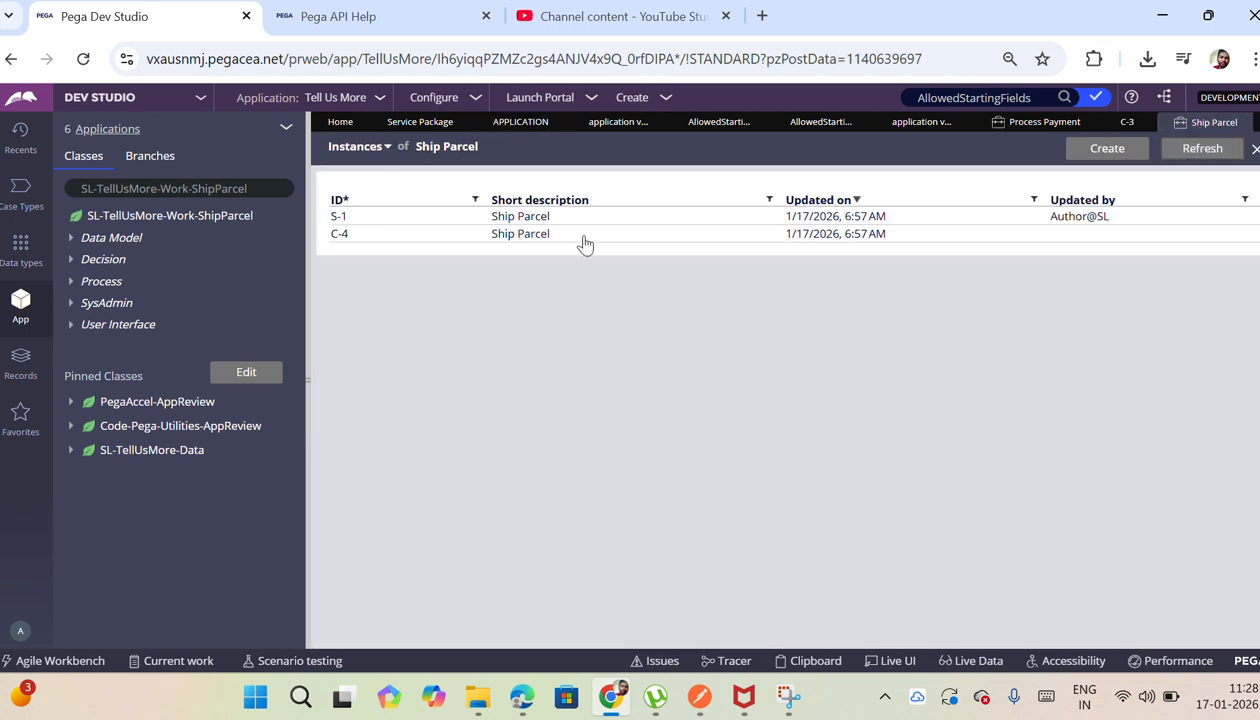
click(540, 237)
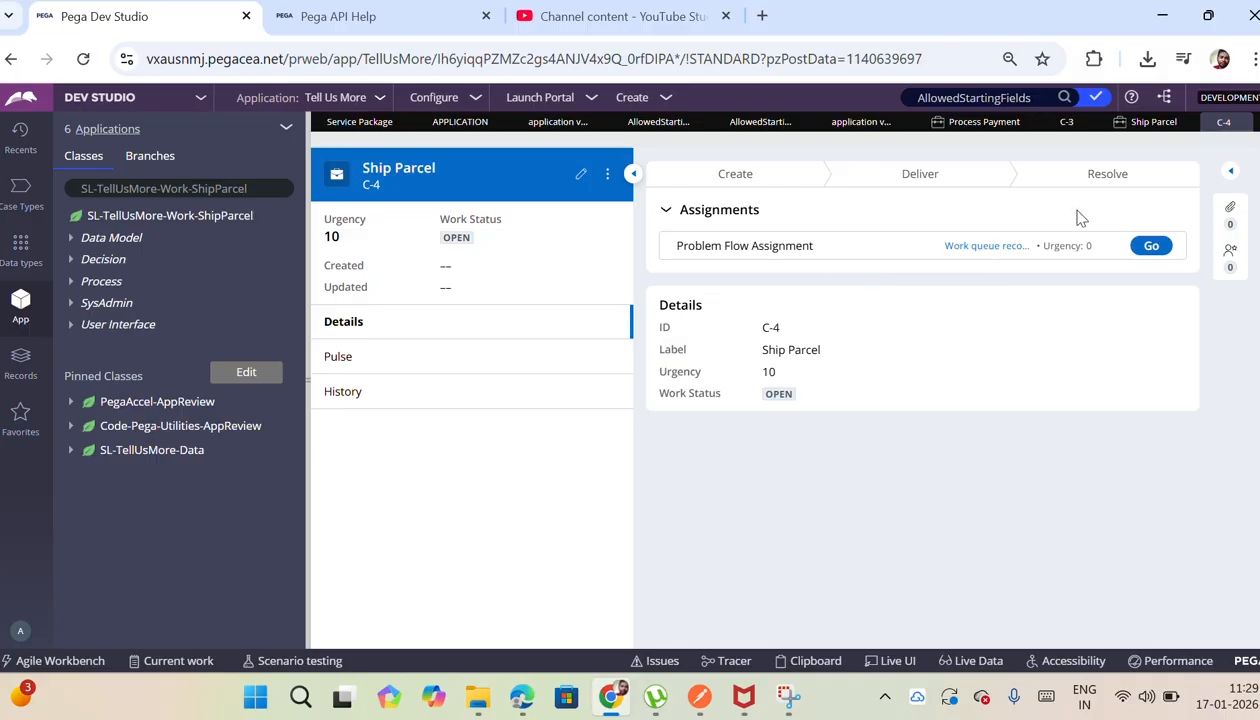
Step: Open case S-1 from the Ship Parcel instances to check its stage and assignment, and return to the list
click(1128, 128)
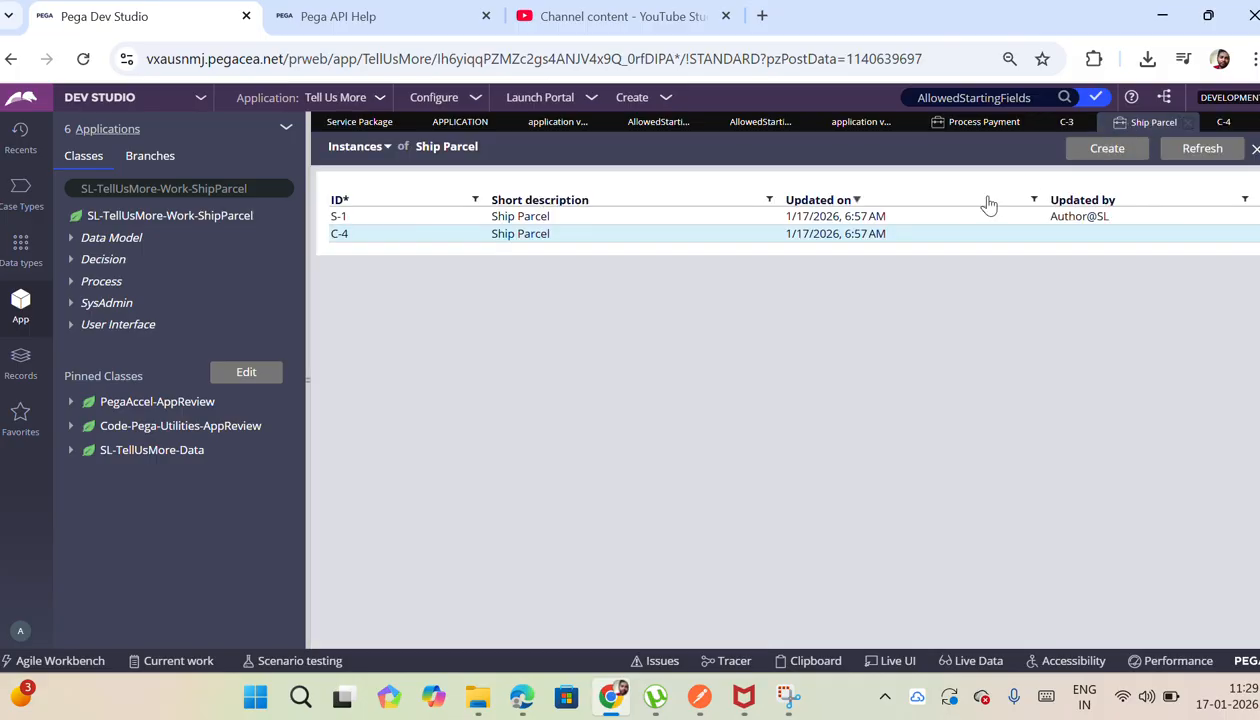
click(860, 228)
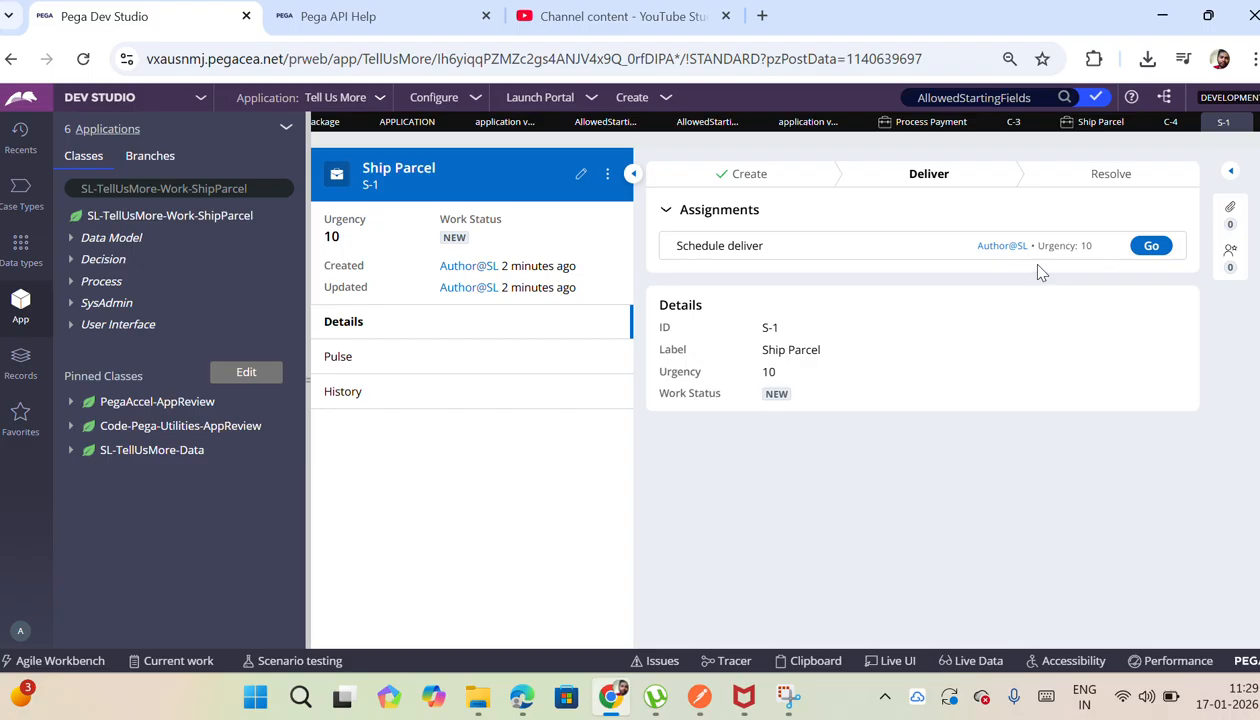
click(1085, 137)
Step: Switch to Postman and send the authenticated case creation request two more times
key(alt+Tab)
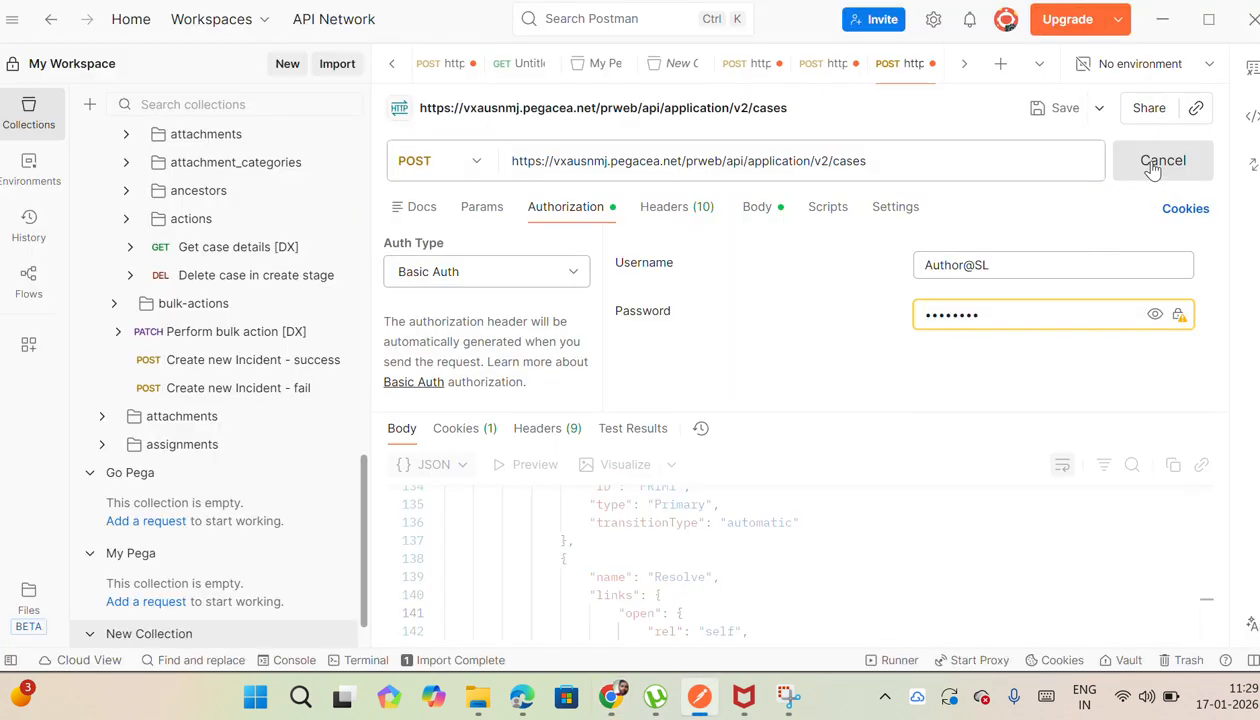
click(1150, 165)
click(1134, 175)
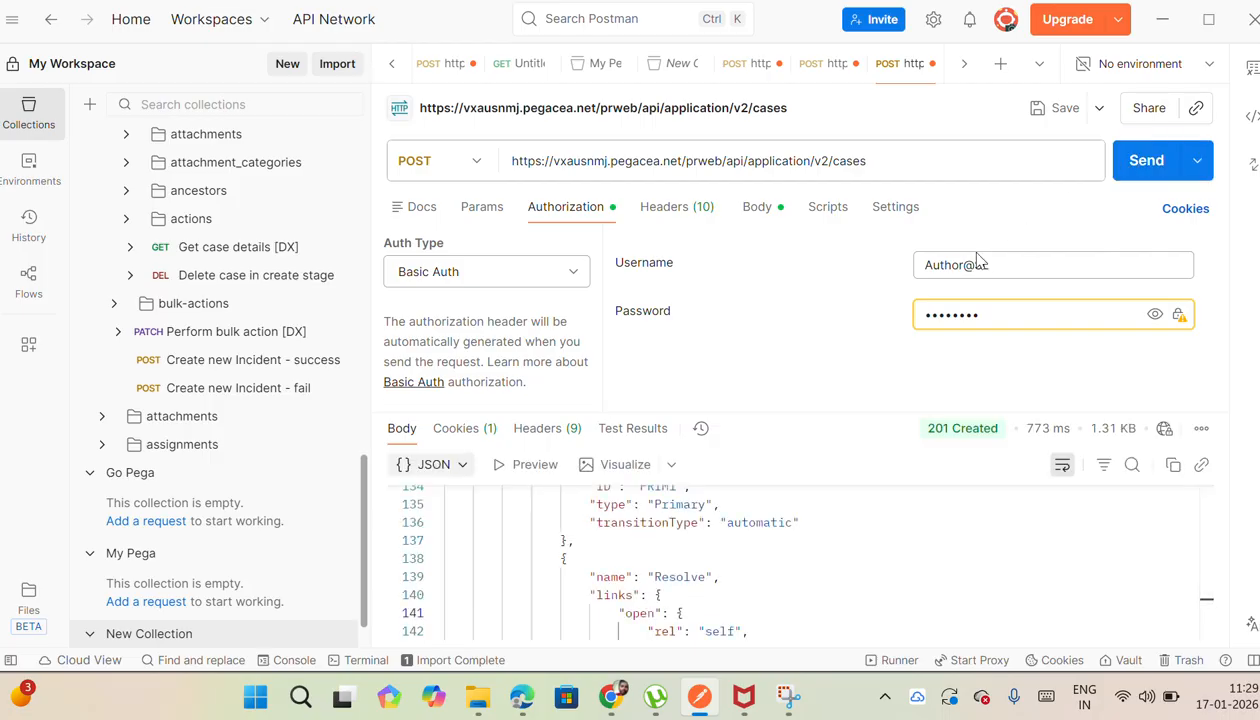
Step: Switch to Pega Dev Studio and refresh the Ship Parcel instances list to check for new cases
key(alt+Tab)
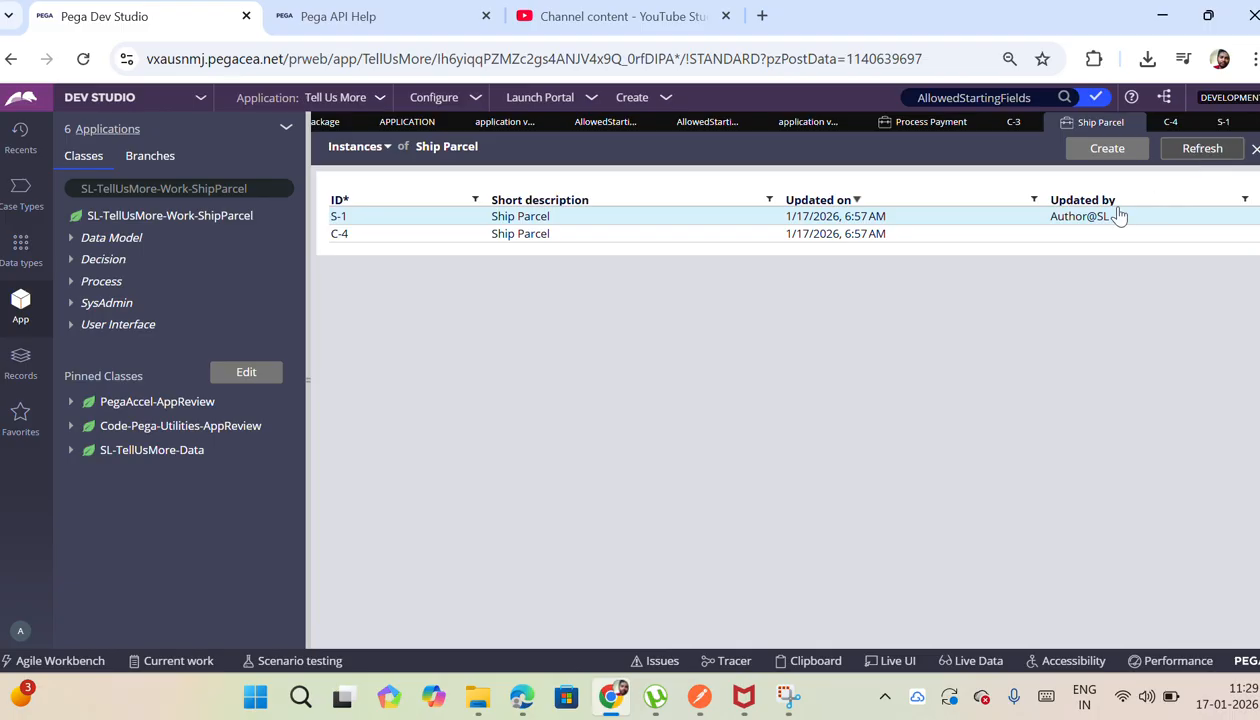
click(1176, 150)
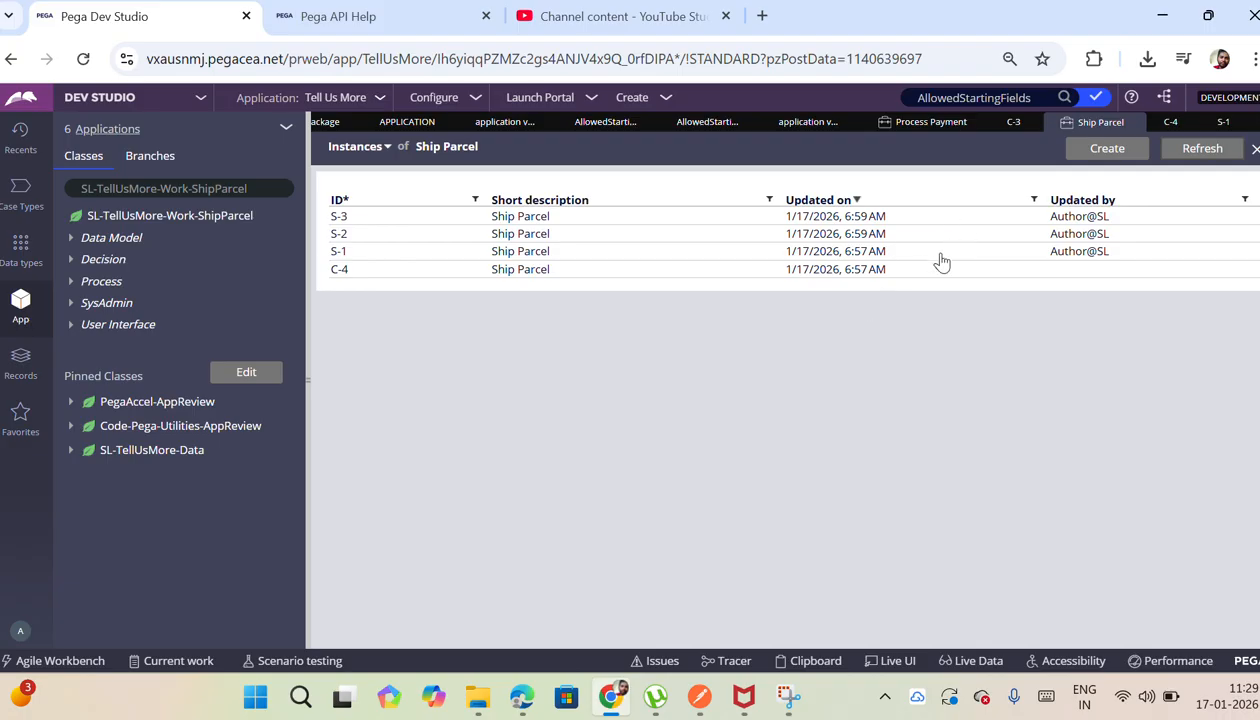